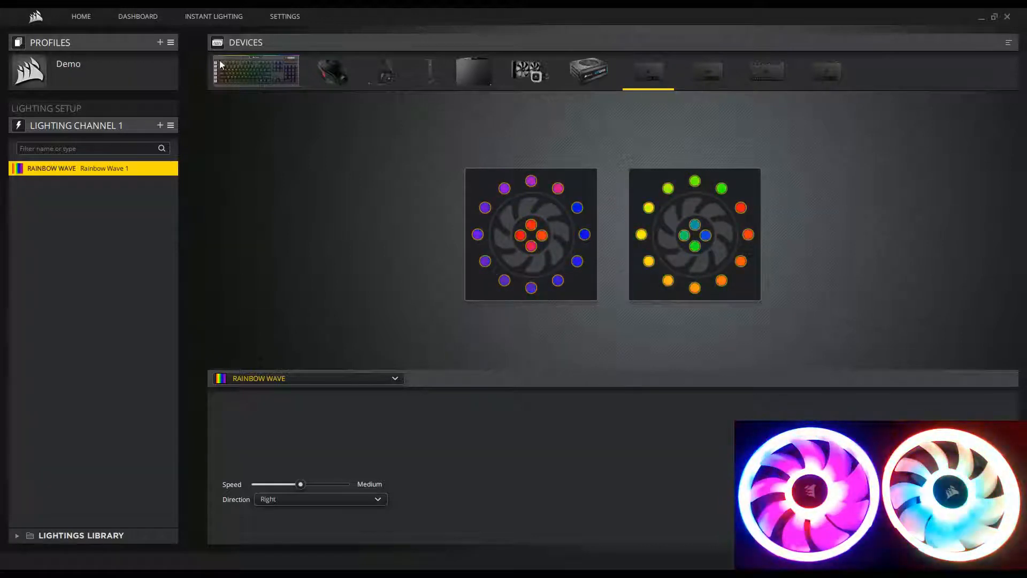
# Step: Preview instant lighting in red, dark green, blue, black and magenta, and disable it to restore the profile's lighting
pyautogui.moveTo(221, 20)
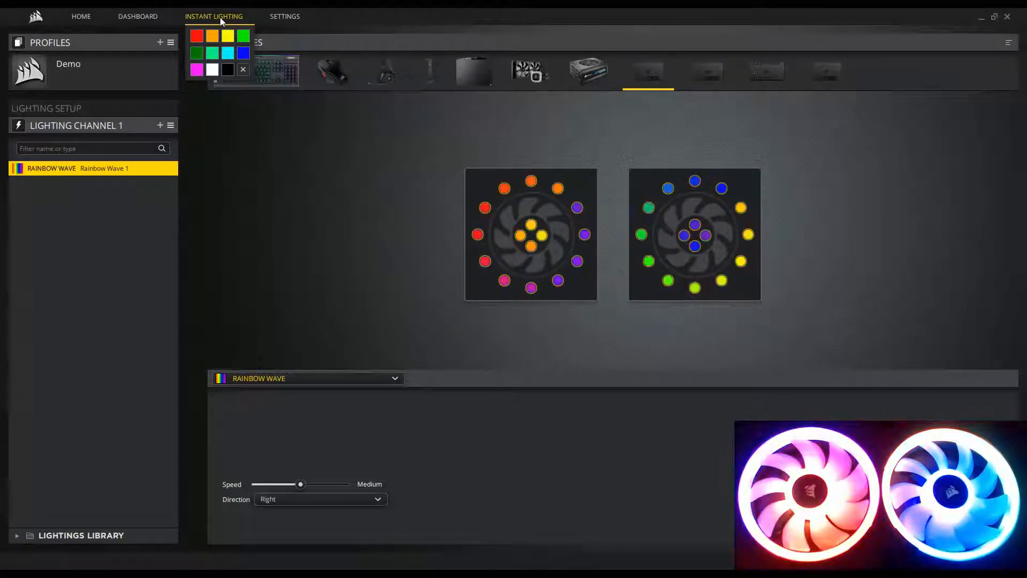
pyautogui.click(198, 36)
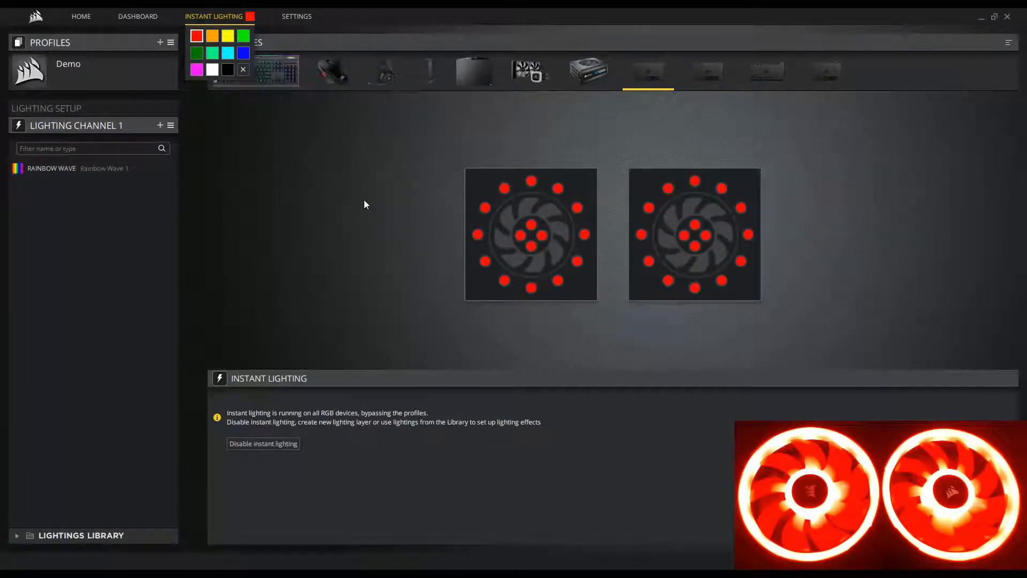
pyautogui.click(198, 52)
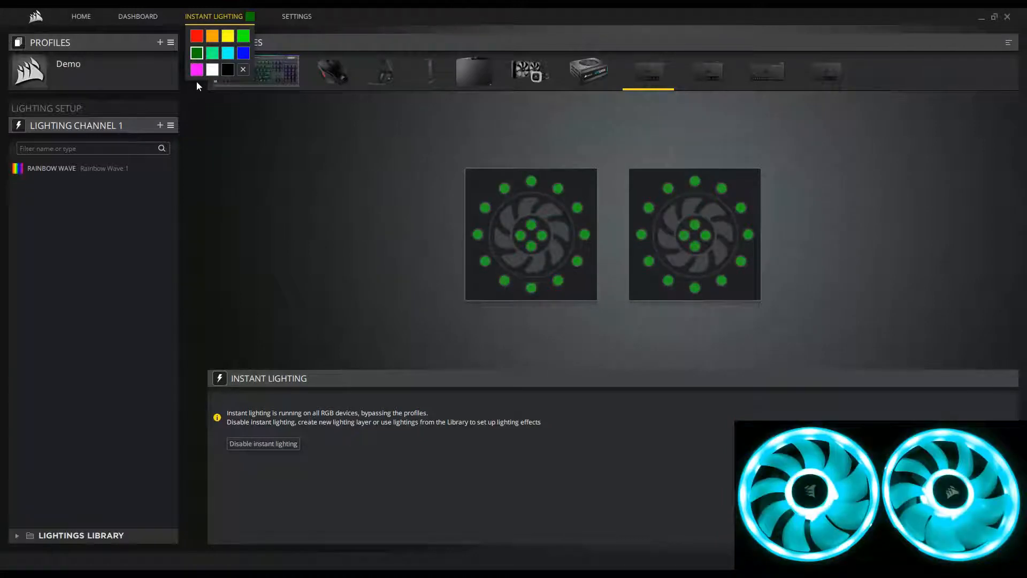
pyautogui.click(245, 55)
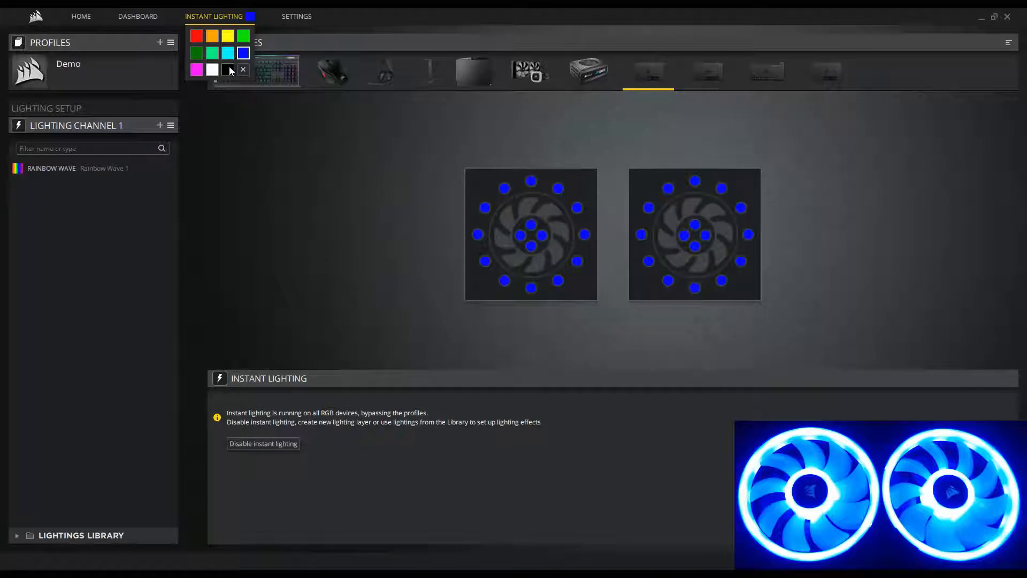
pyautogui.click(229, 70)
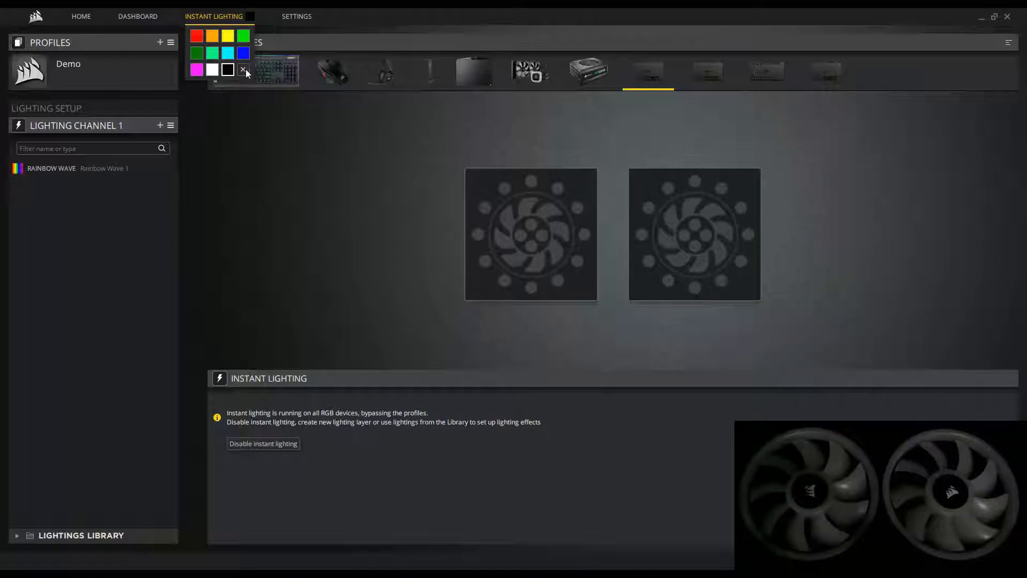
pyautogui.click(202, 70)
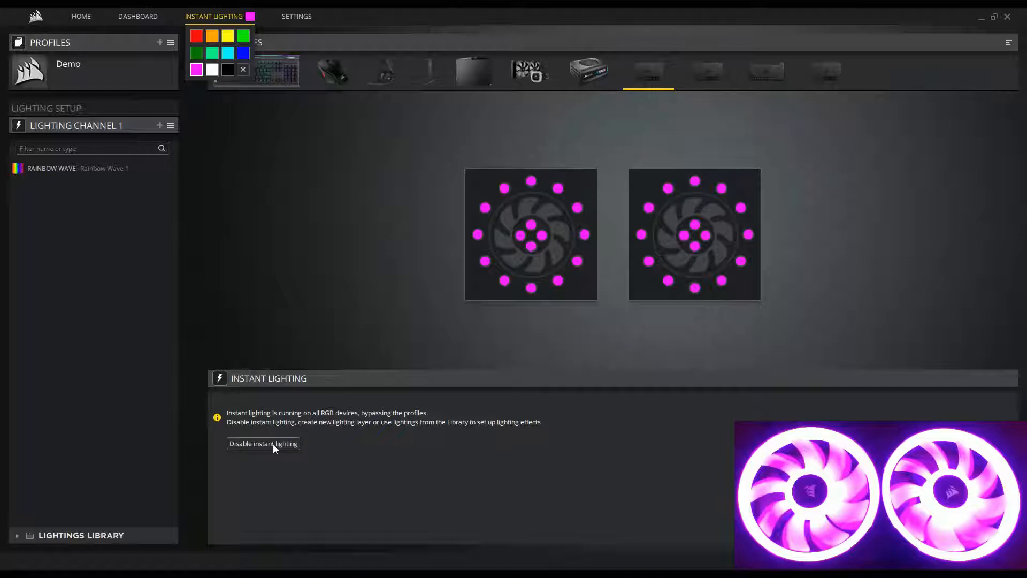
pyautogui.click(244, 70)
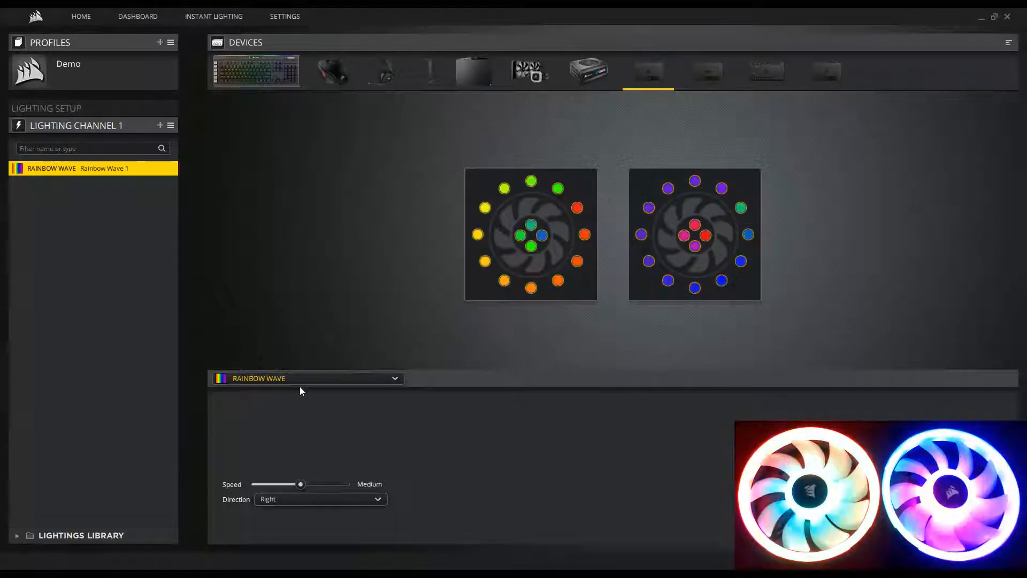
# Step: Change the Rainbow Wave layer to the Static Color effect and adjust the custom purple swatch to mauve 902f68
pyautogui.click(311, 380)
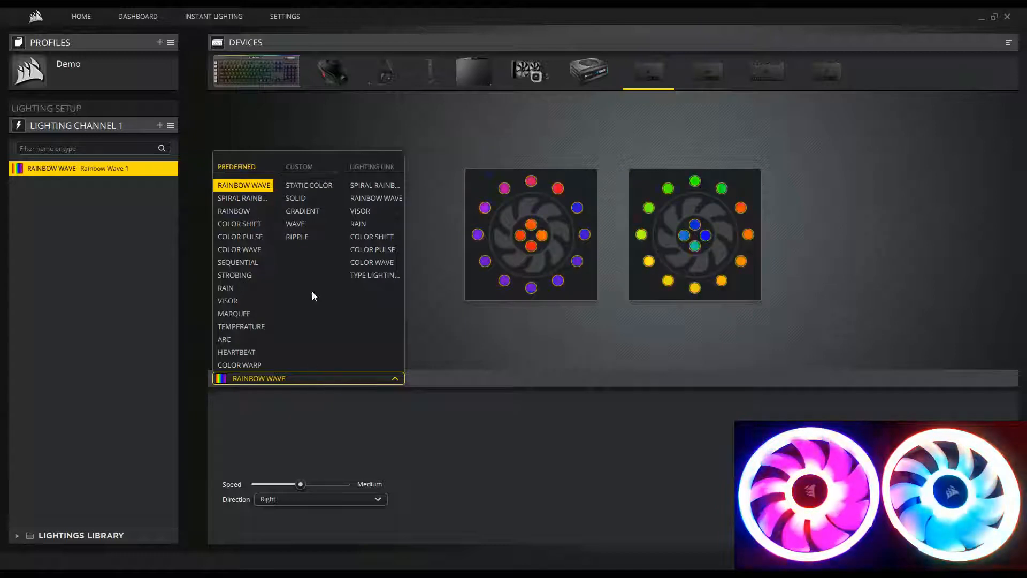
pyautogui.click(321, 186)
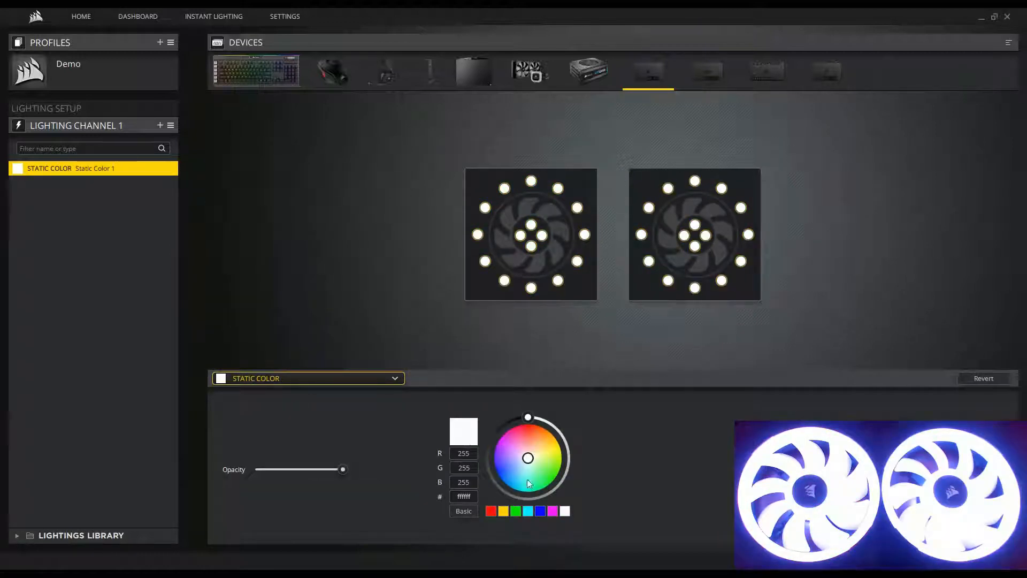
pyautogui.click(539, 511)
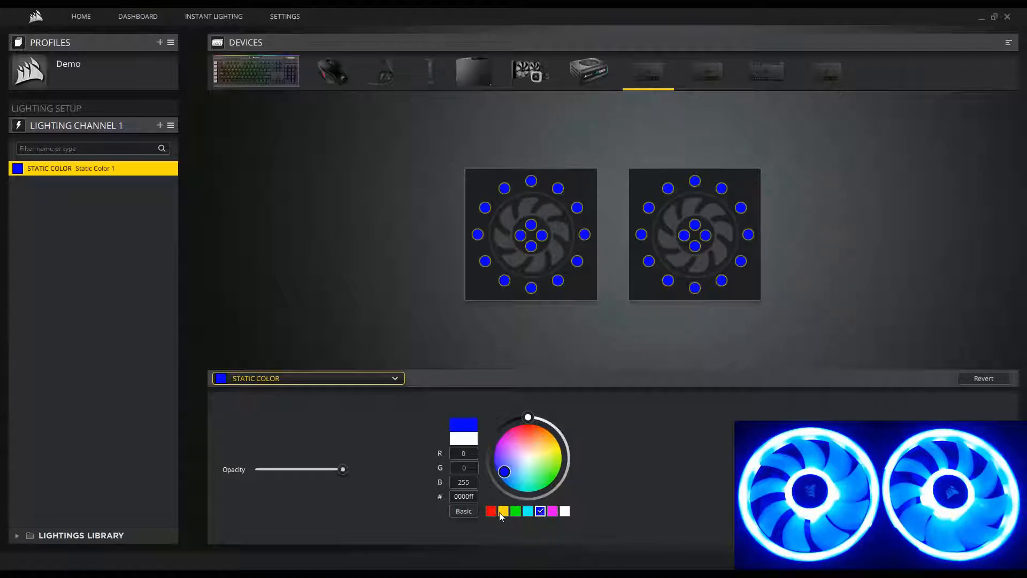
pyautogui.click(464, 512)
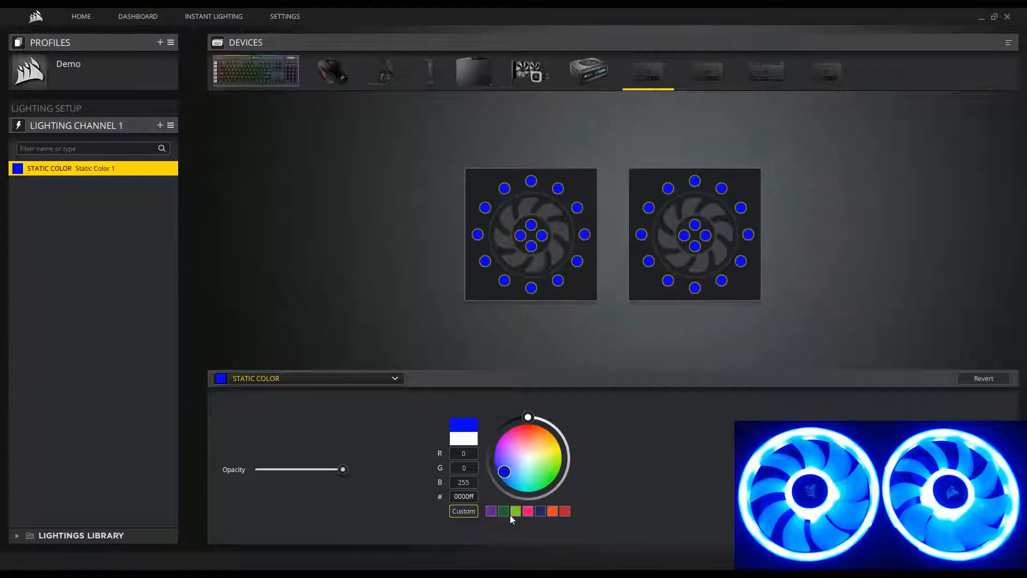
pyautogui.click(528, 513)
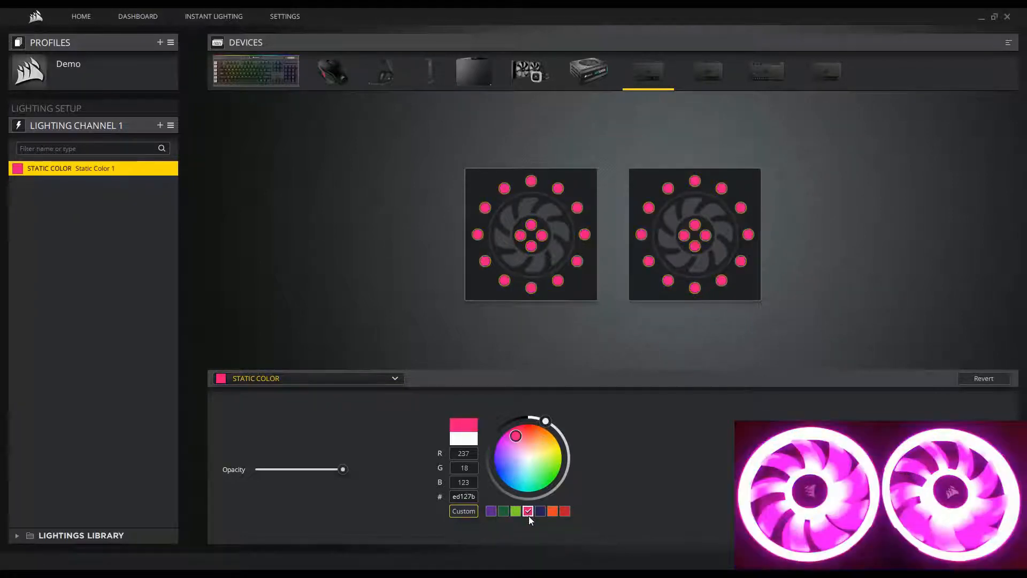
pyautogui.click(491, 511)
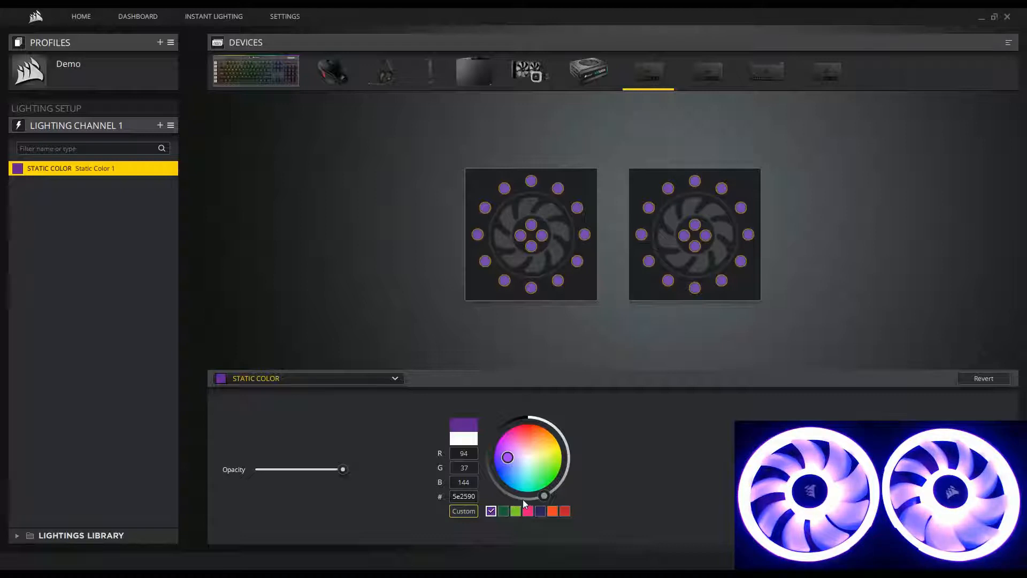
pyautogui.click(509, 455)
pyautogui.moveTo(509, 455); pyautogui.dragTo(518, 443)
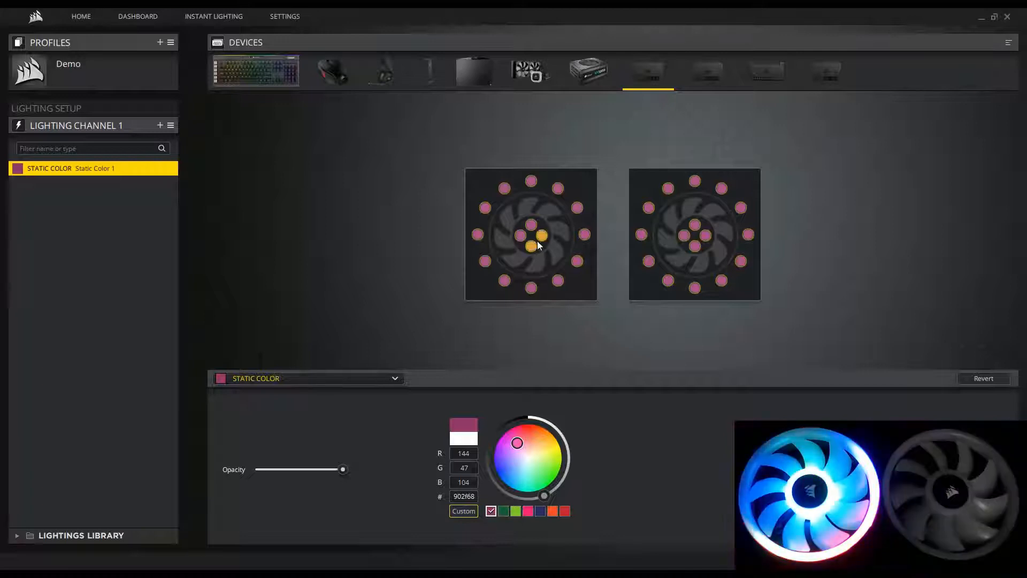
# Step: Assign the mauve static color to only the upper and lower hub LEDs of both fans
pyautogui.click(534, 224)
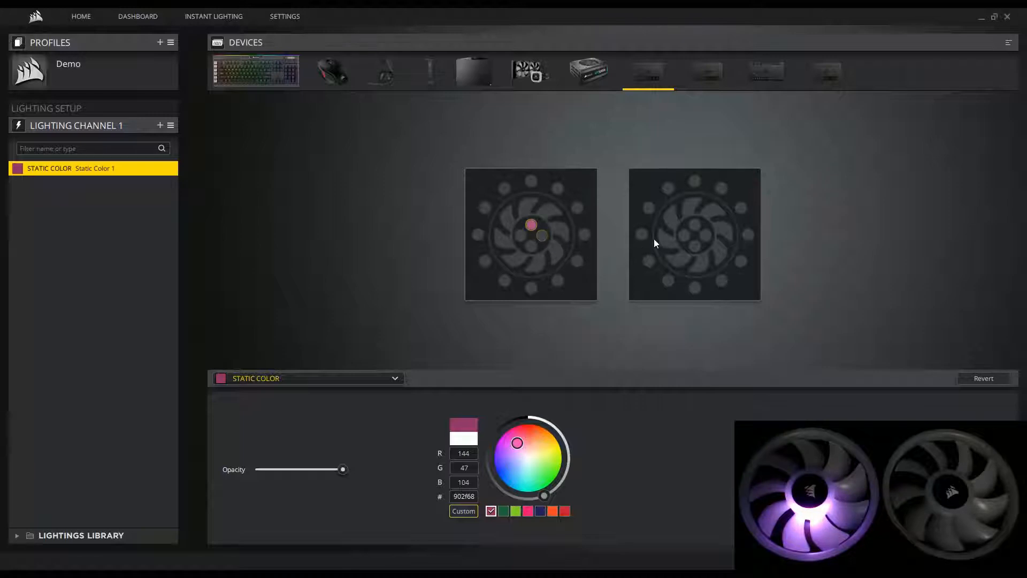
pyautogui.click(695, 226)
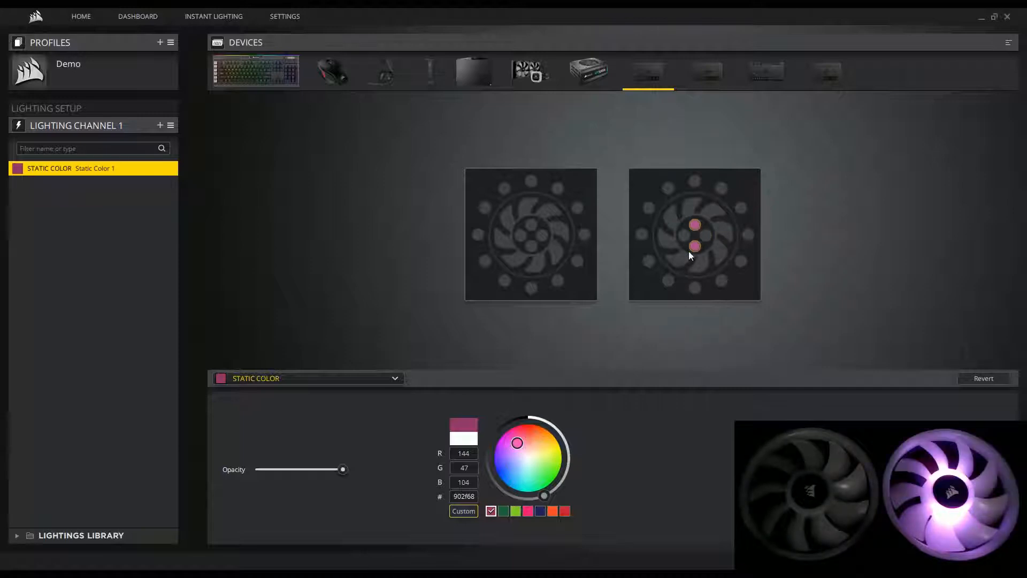
pyautogui.click(534, 225)
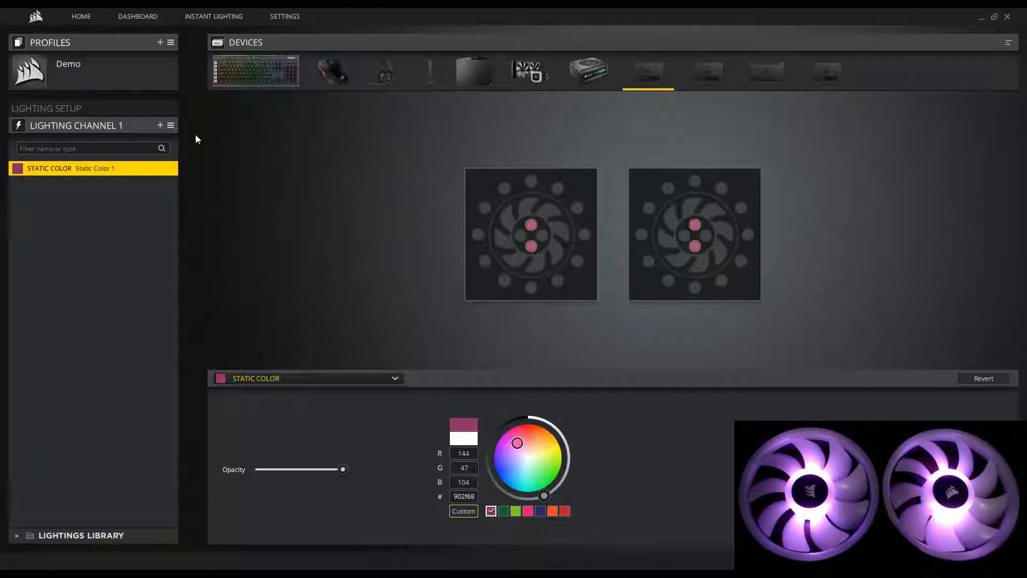
# Step: Add a second Static Color layer, place it below Static Color 1 and set its color to green 00ff00
pyautogui.click(160, 126)
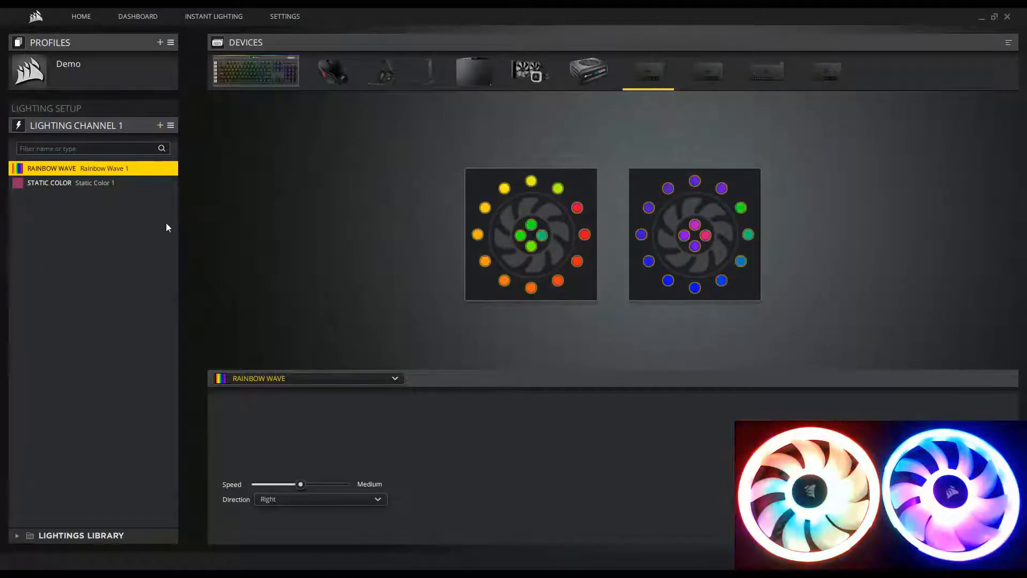
pyautogui.click(325, 378)
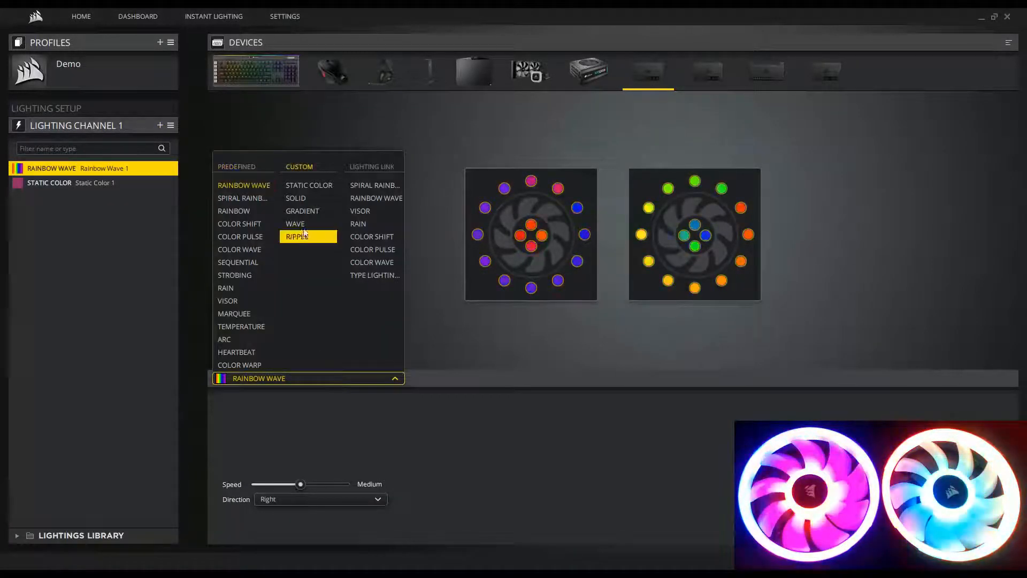
pyautogui.click(320, 185)
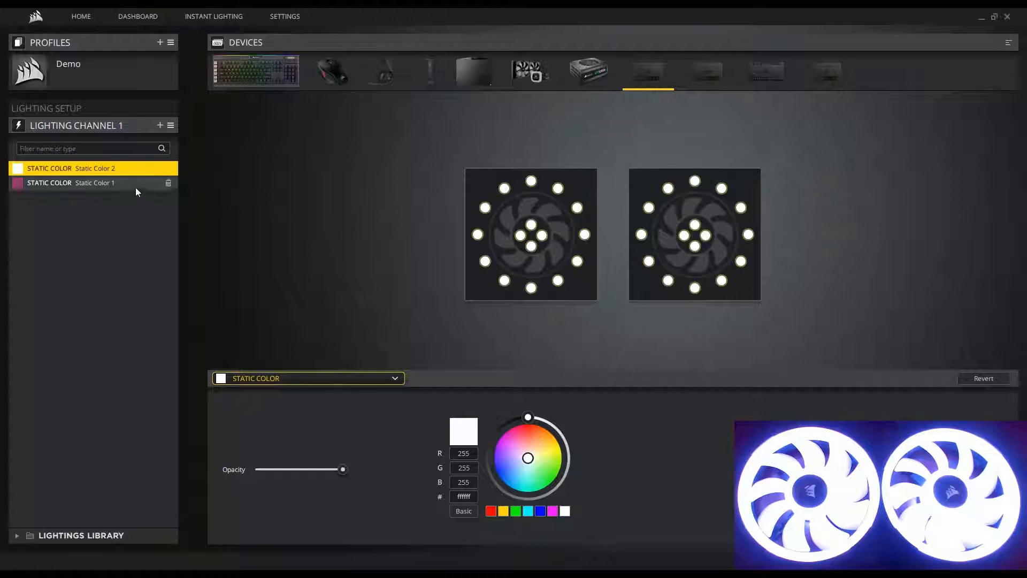
pyautogui.moveTo(114, 170); pyautogui.dragTo(107, 201)
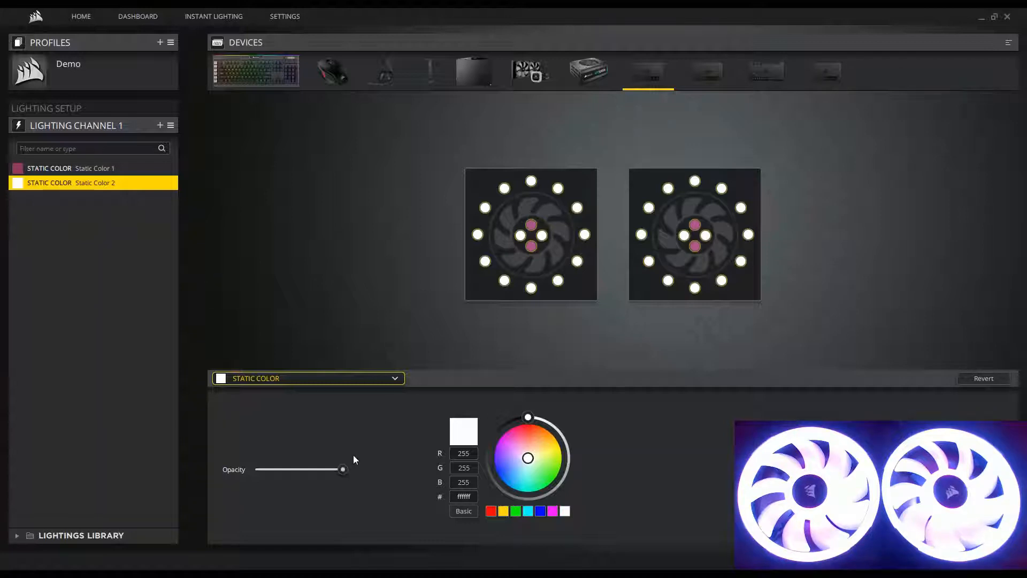
pyautogui.click(491, 511)
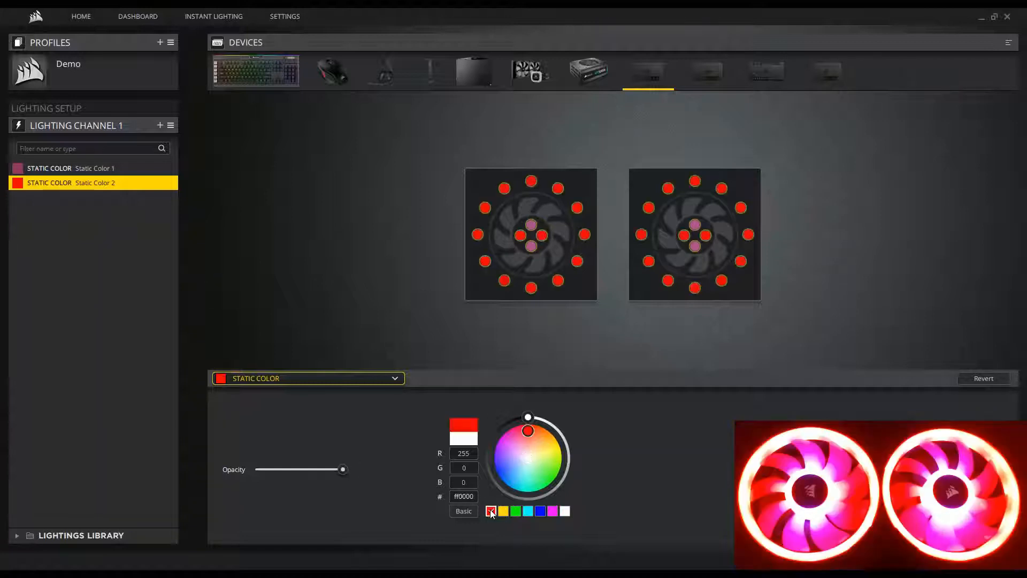
pyautogui.click(517, 511)
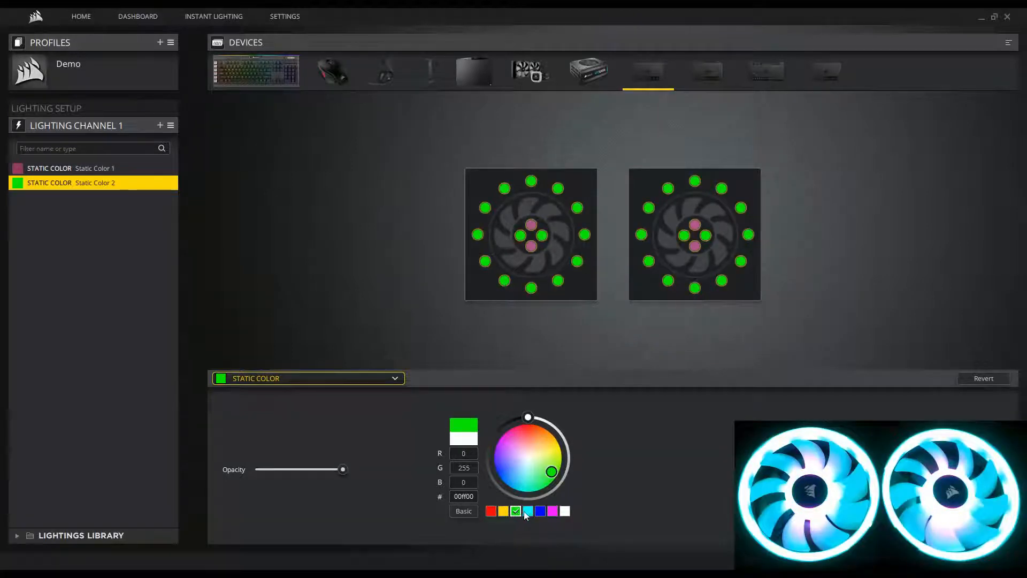
# Step: Assign the green layer to only the left and right hub LEDs of both fans
pyautogui.click(521, 237)
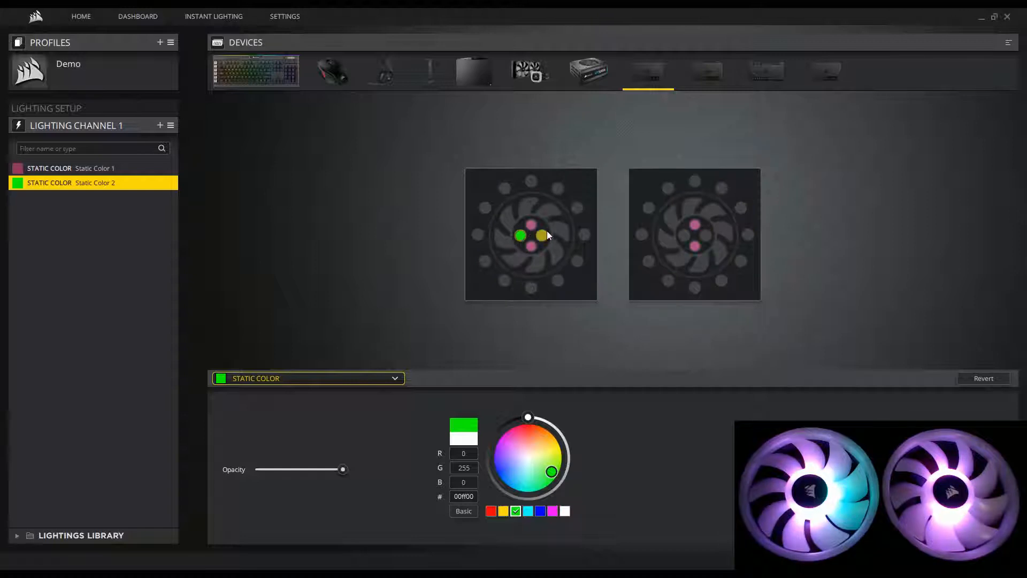
pyautogui.click(541, 235)
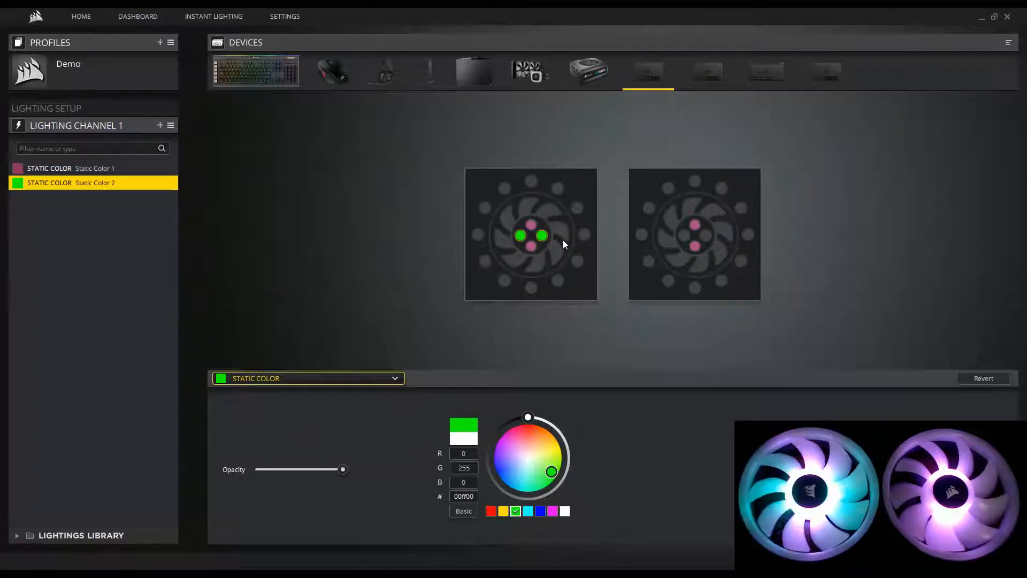
pyautogui.click(684, 235)
pyautogui.click(706, 236)
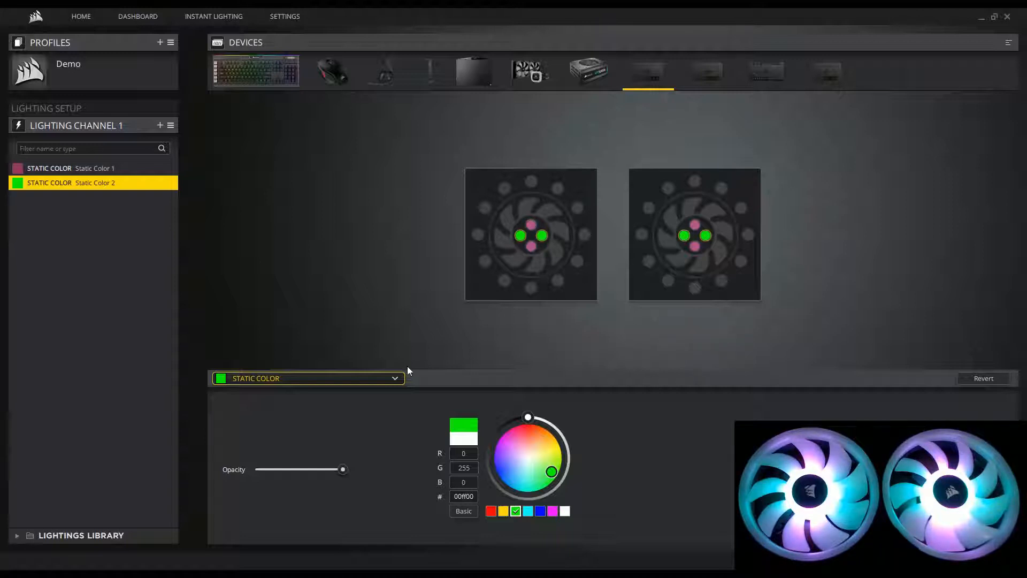
# Step: Add a third Static Color layer beneath the other two and set its color to cyan 00ffff
pyautogui.click(161, 127)
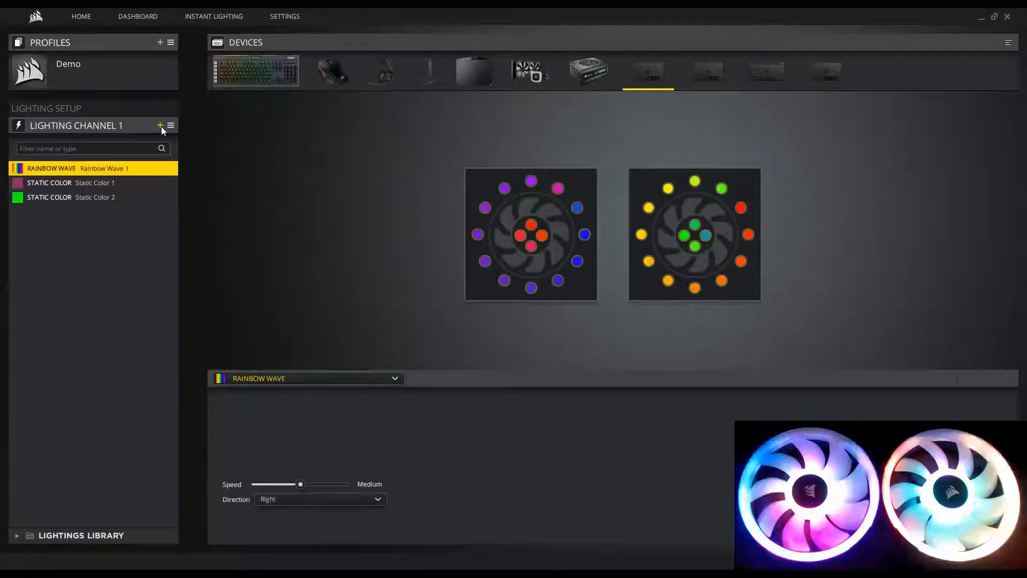
pyautogui.moveTo(137, 169); pyautogui.dragTo(130, 230)
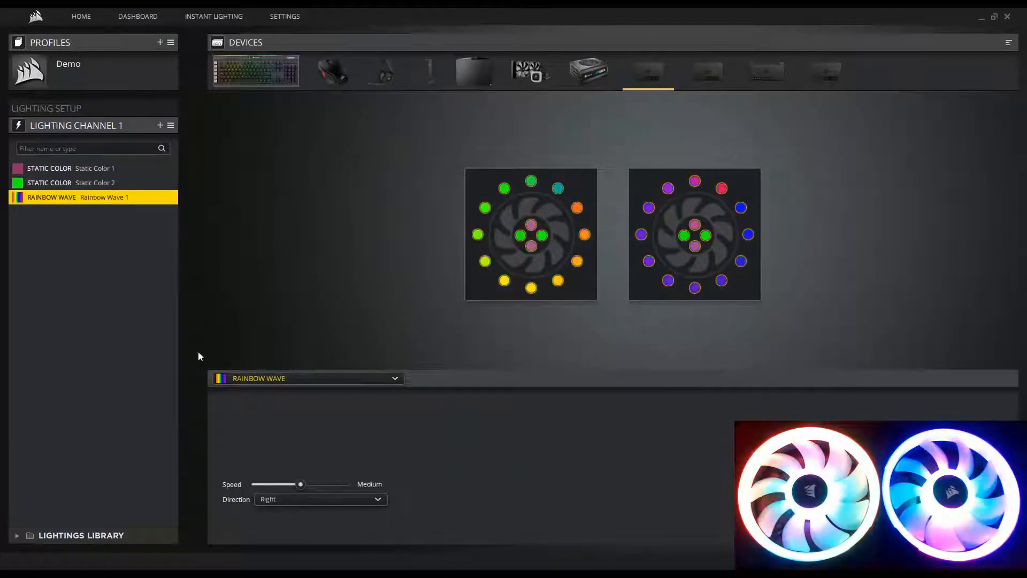
pyautogui.click(312, 378)
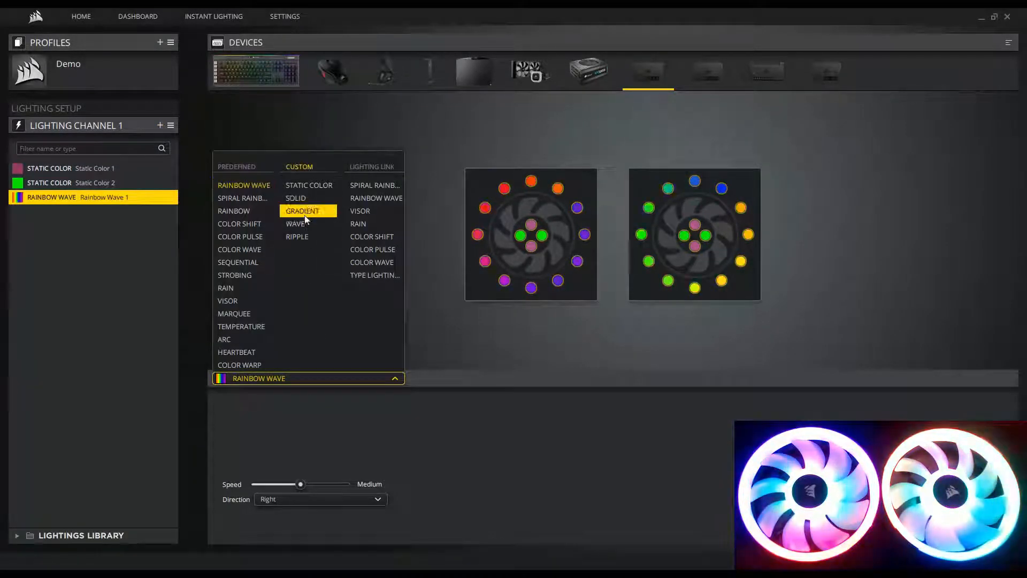
pyautogui.click(310, 192)
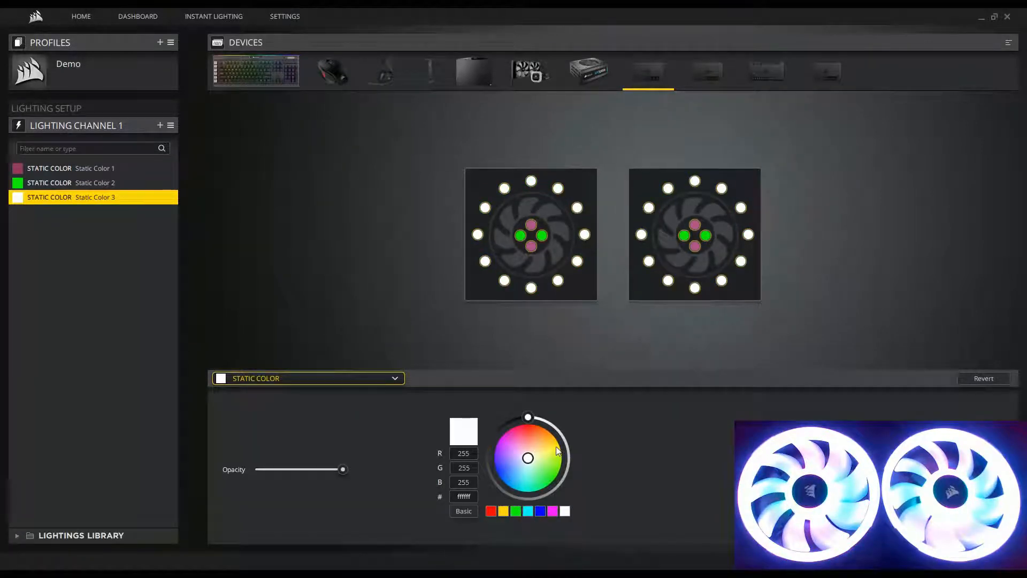
pyautogui.click(504, 511)
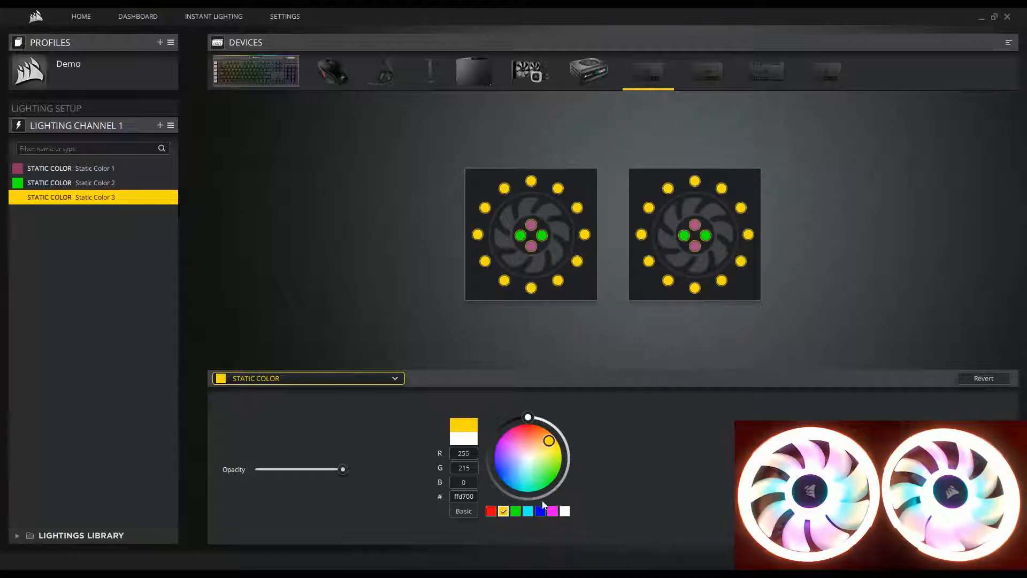
pyautogui.click(531, 511)
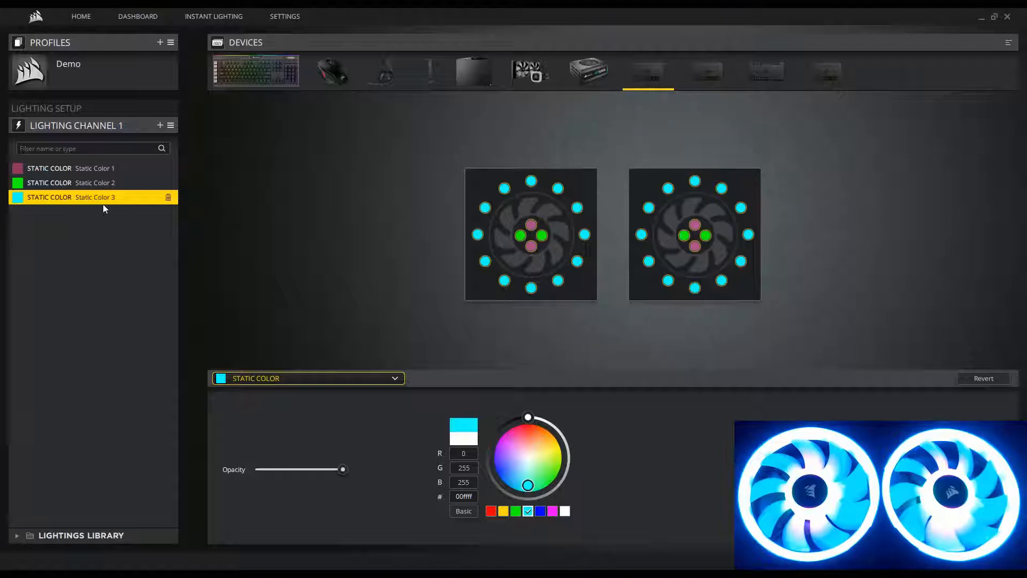
# Step: Move the cyan layer above the other layers and exclude the four hub LEDs of both fans from it
pyautogui.moveTo(103, 203); pyautogui.dragTo(104, 162)
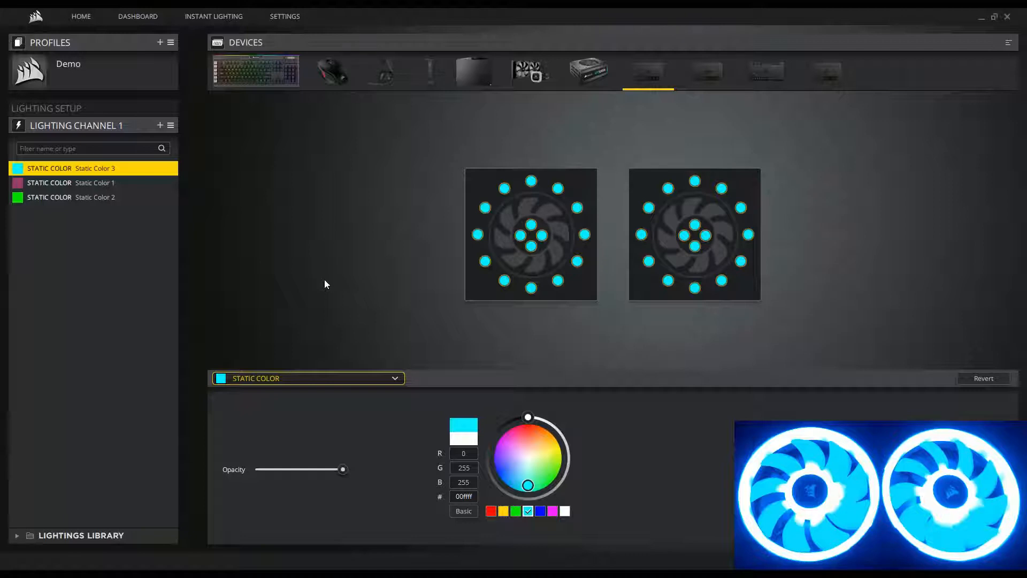
pyautogui.moveTo(509, 210); pyautogui.dragTo(544, 255)
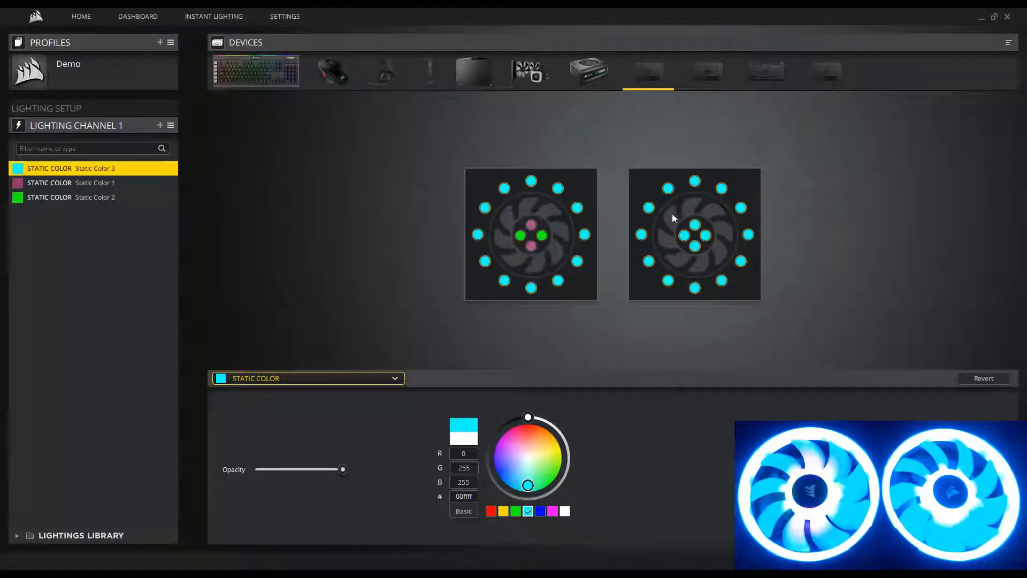
pyautogui.moveTo(673, 215); pyautogui.dragTo(716, 252)
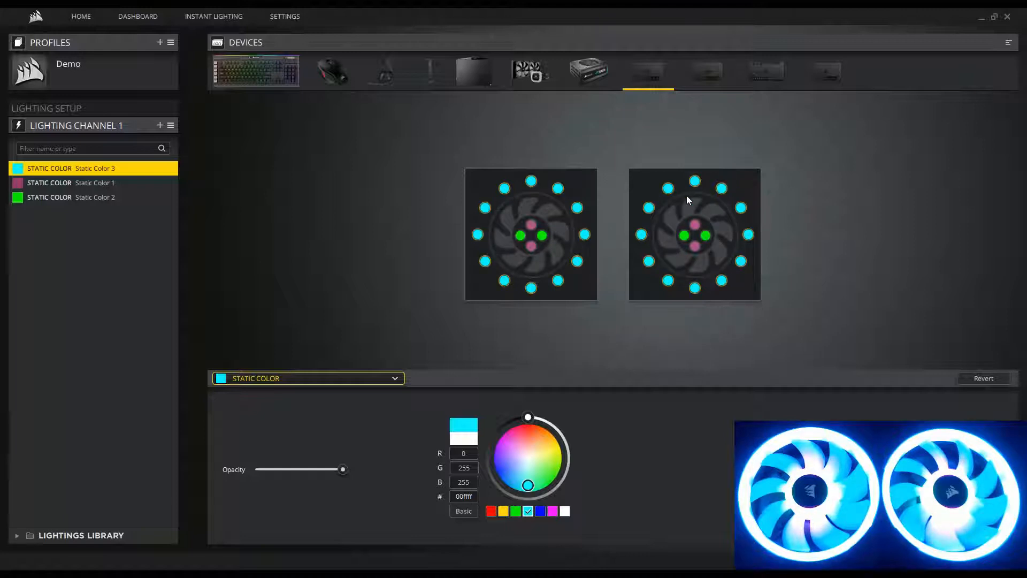
# Step: Toggle the four hub LEDs of both fans into the cyan layer and exclude them again
pyautogui.moveTo(510, 213); pyautogui.dragTo(525, 222)
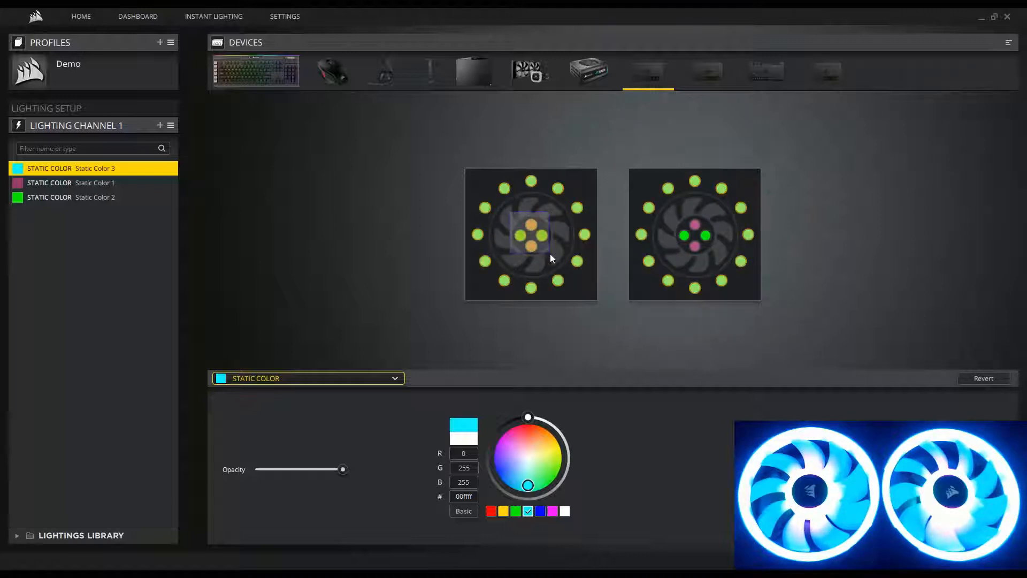
pyautogui.moveTo(673, 212); pyautogui.dragTo(717, 255)
pyautogui.moveTo(673, 211); pyautogui.dragTo(723, 258)
pyautogui.moveTo(504, 216); pyautogui.dragTo(554, 252)
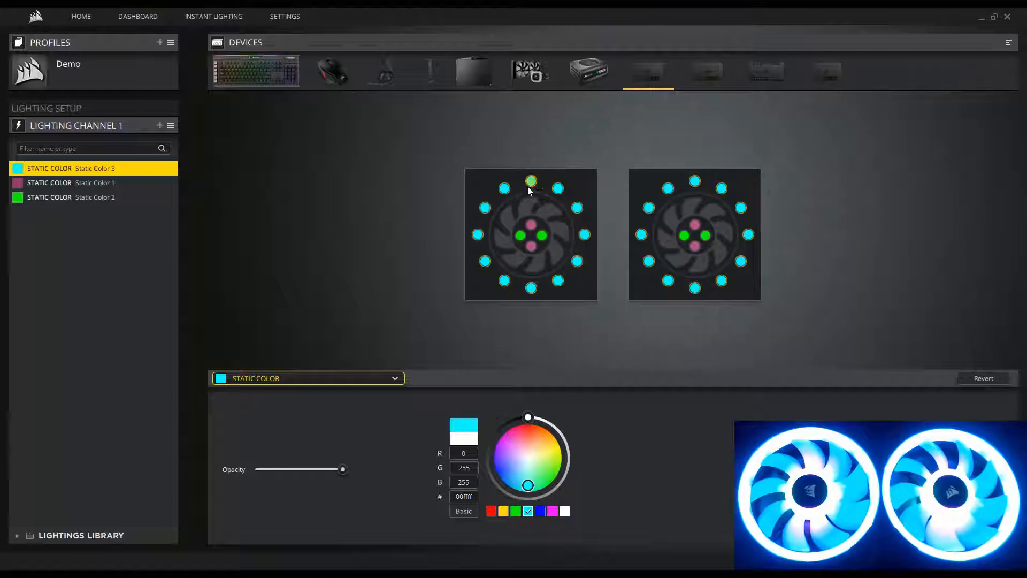
# Step: Exclude the diagonal outer-ring LEDs of both fans from the cyan layer, keeping only the top, bottom, left and right ring LEDs
pyautogui.moveTo(474, 182); pyautogui.dragTo(512, 208)
pyautogui.moveTo(555, 175); pyautogui.dragTo(585, 219)
pyautogui.moveTo(553, 292); pyautogui.dragTo(589, 256)
pyautogui.moveTo(469, 254); pyautogui.dragTo(508, 287)
pyautogui.moveTo(638, 253); pyautogui.dragTo(670, 293)
pyautogui.moveTo(717, 244); pyautogui.dragTo(756, 290)
pyautogui.moveTo(715, 179); pyautogui.dragTo(749, 214)
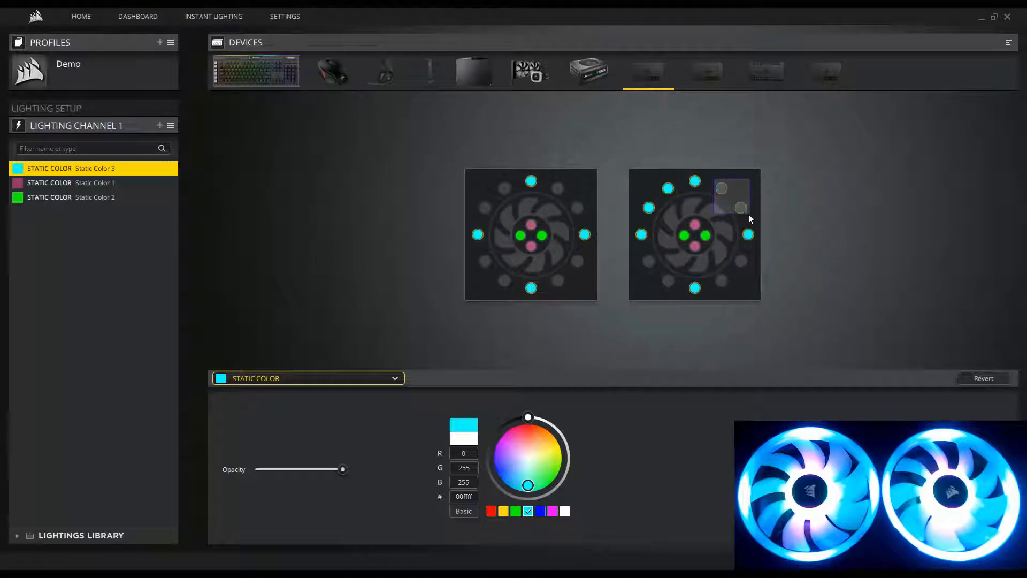
pyautogui.moveTo(676, 172); pyautogui.dragTo(635, 215)
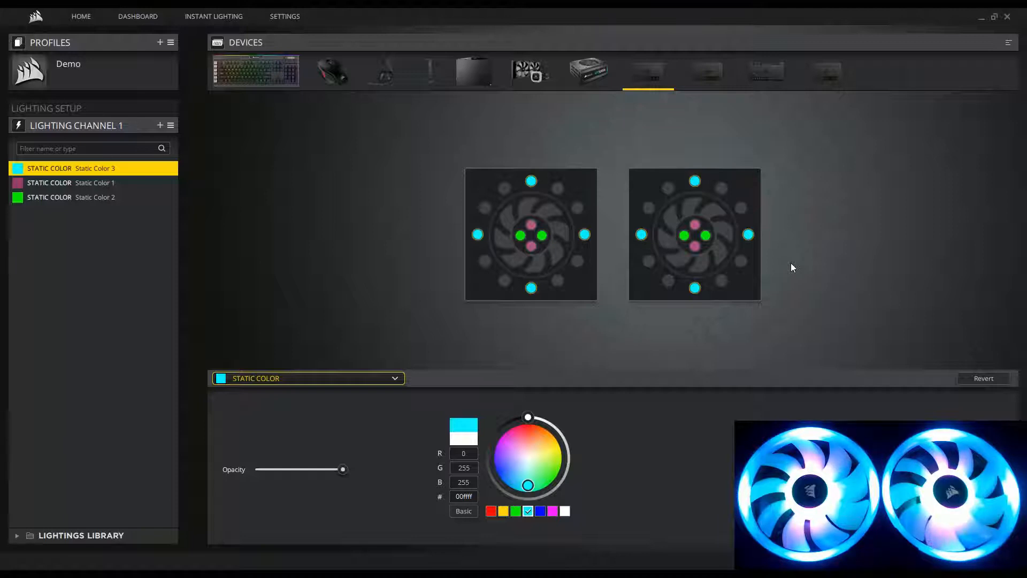
# Step: Add a Rainbow Wave layer above the others and assign it only to the unlit diagonal ring LEDs of both fans
pyautogui.click(160, 125)
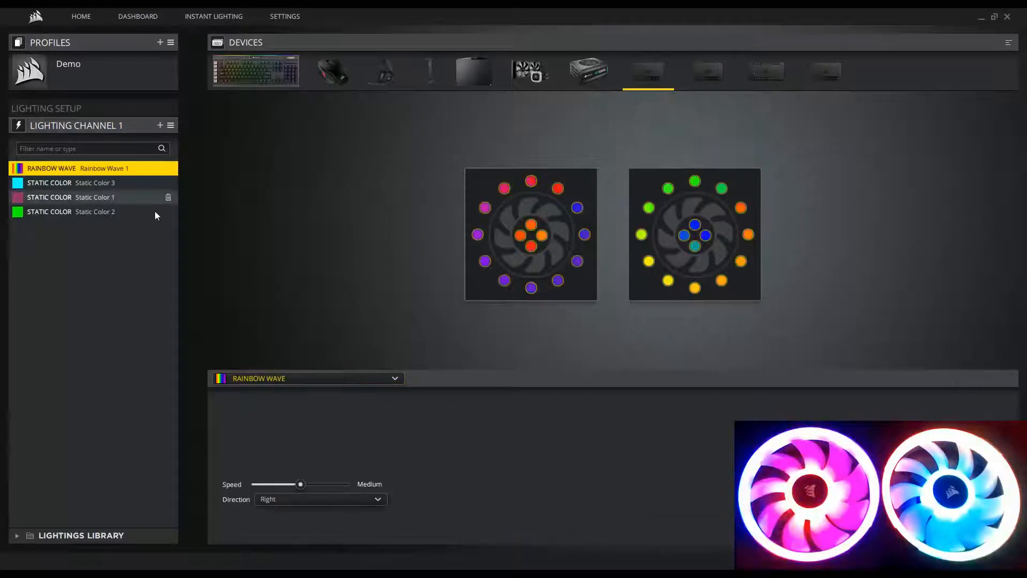
pyautogui.moveTo(97, 174)
pyautogui.mouseDown()
pyautogui.moveTo(102, 257)
pyautogui.moveTo(105, 169)
pyautogui.mouseUp()
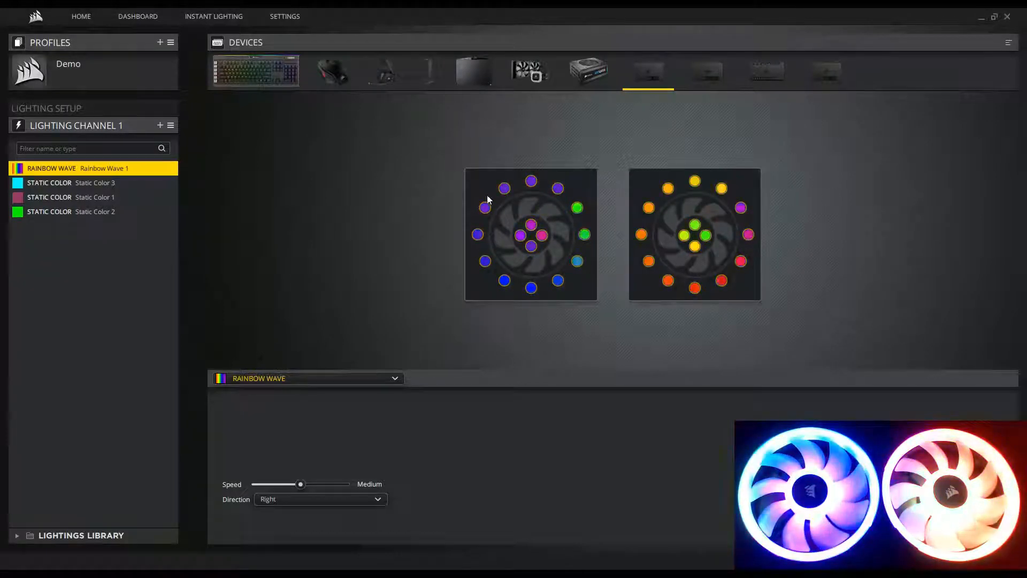
pyautogui.moveTo(471, 172); pyautogui.dragTo(507, 212)
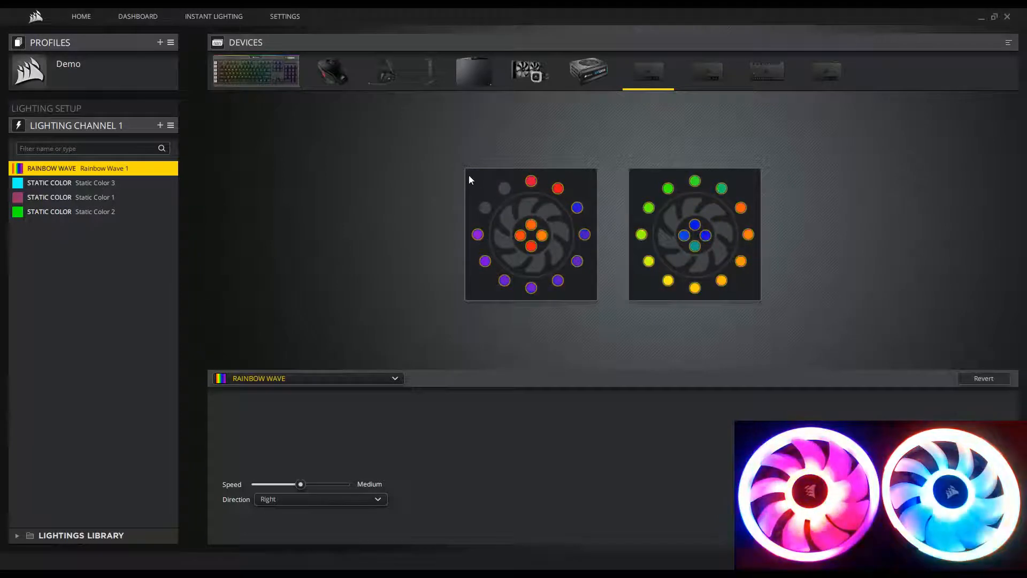
pyautogui.moveTo(473, 175); pyautogui.dragTo(523, 213)
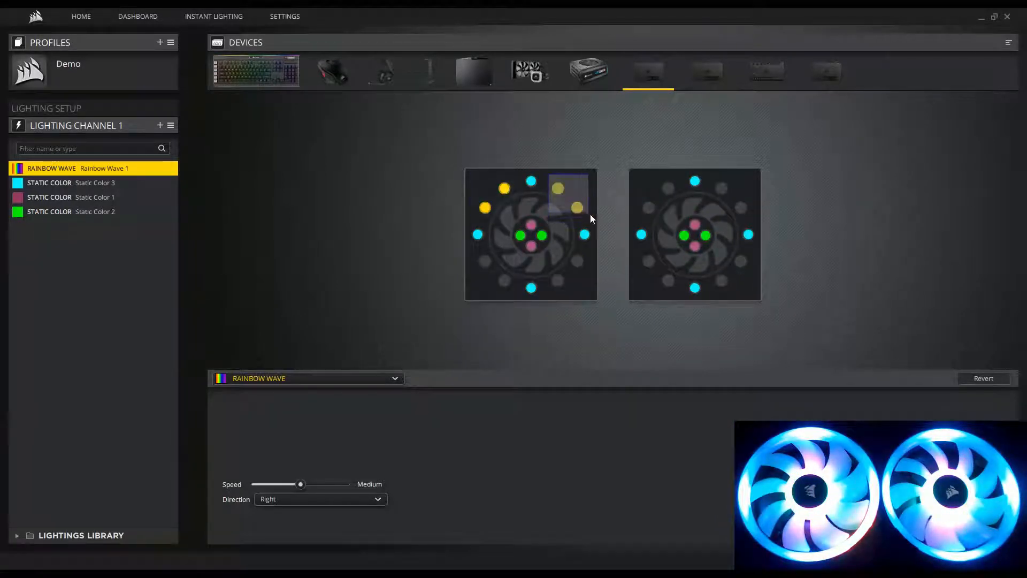
pyautogui.moveTo(591, 214); pyautogui.dragTo(590, 219)
pyautogui.moveTo(553, 293); pyautogui.dragTo(579, 260)
pyautogui.moveTo(471, 253); pyautogui.dragTo(514, 291)
pyautogui.moveTo(630, 249); pyautogui.dragTo(753, 259)
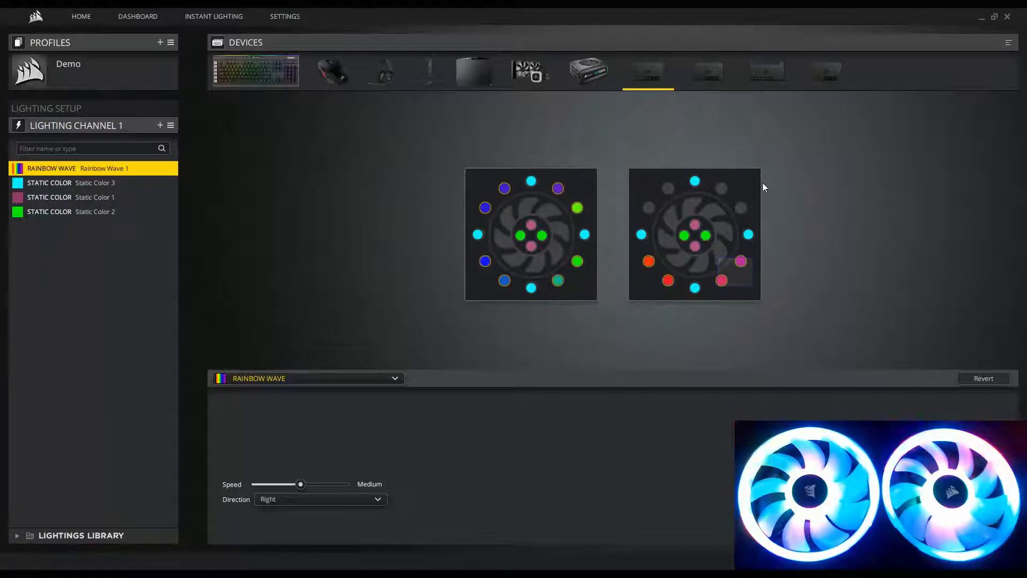
pyautogui.moveTo(753, 217); pyautogui.dragTo(719, 183)
pyautogui.moveTo(629, 171); pyautogui.dragTo(685, 216)
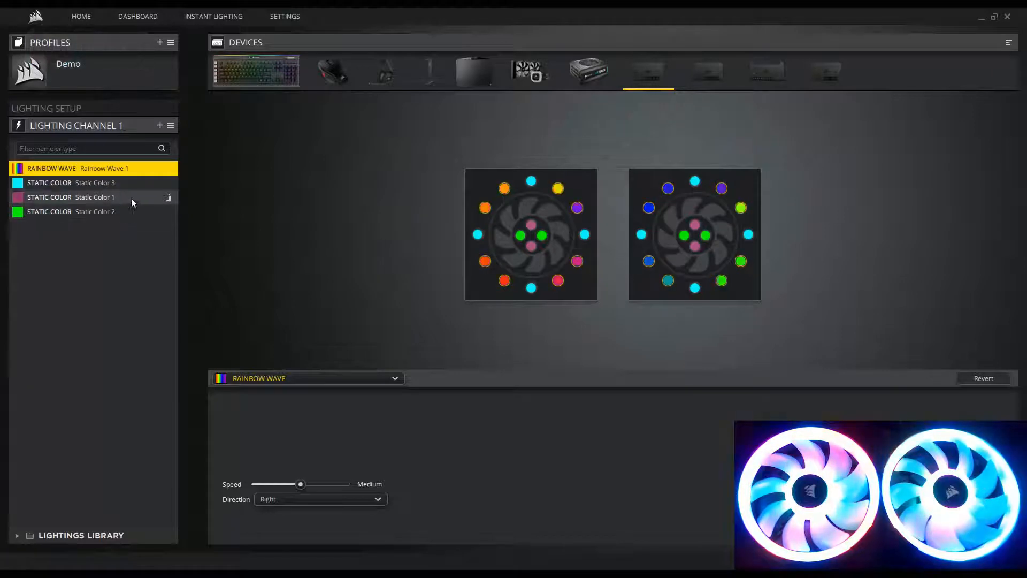
# Step: Delete the Rainbow Wave layer and all three Static Color layers from Lighting Channel 1
pyautogui.click(169, 169)
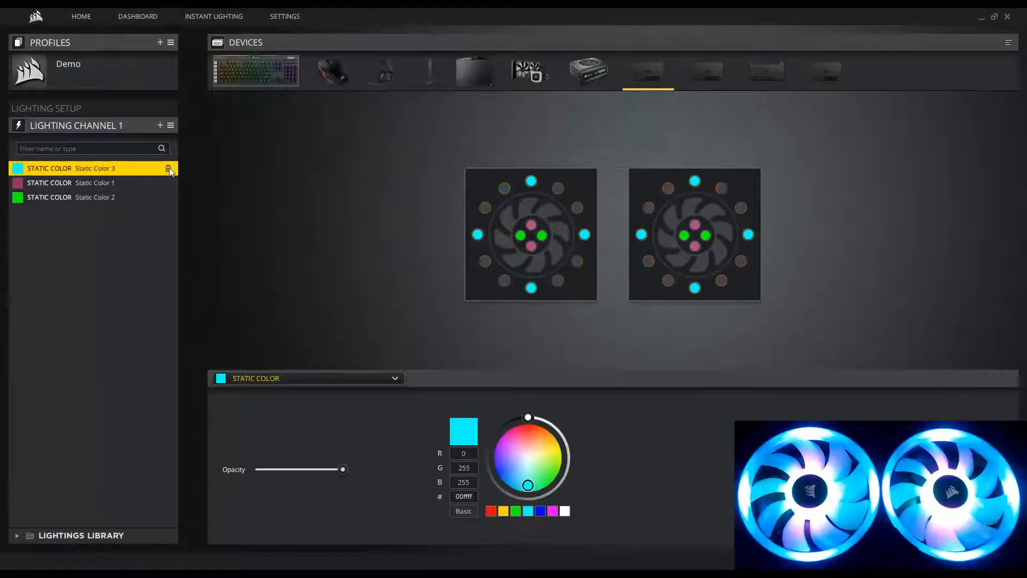
pyautogui.click(169, 169)
pyautogui.click(169, 169)
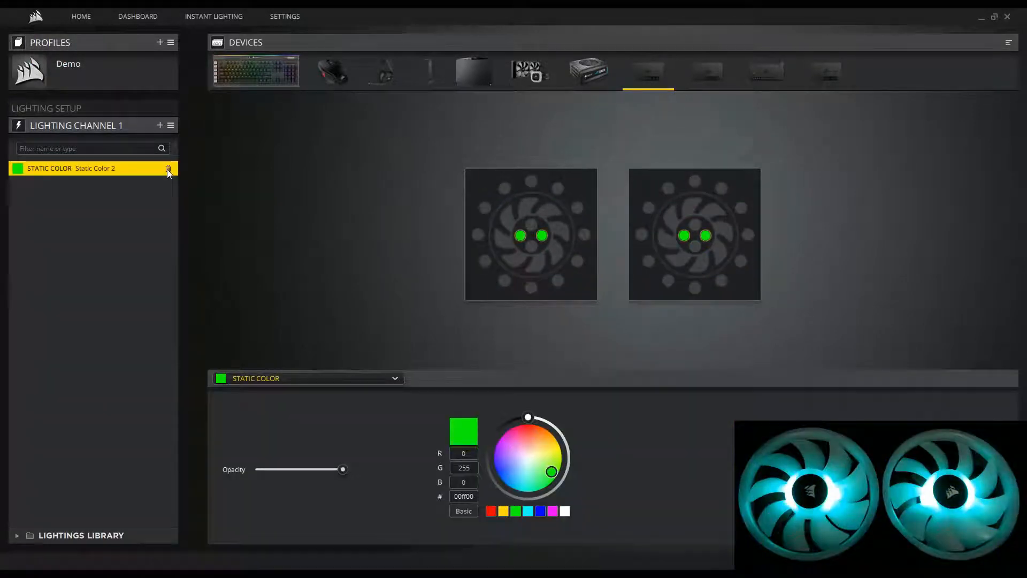
pyautogui.click(169, 169)
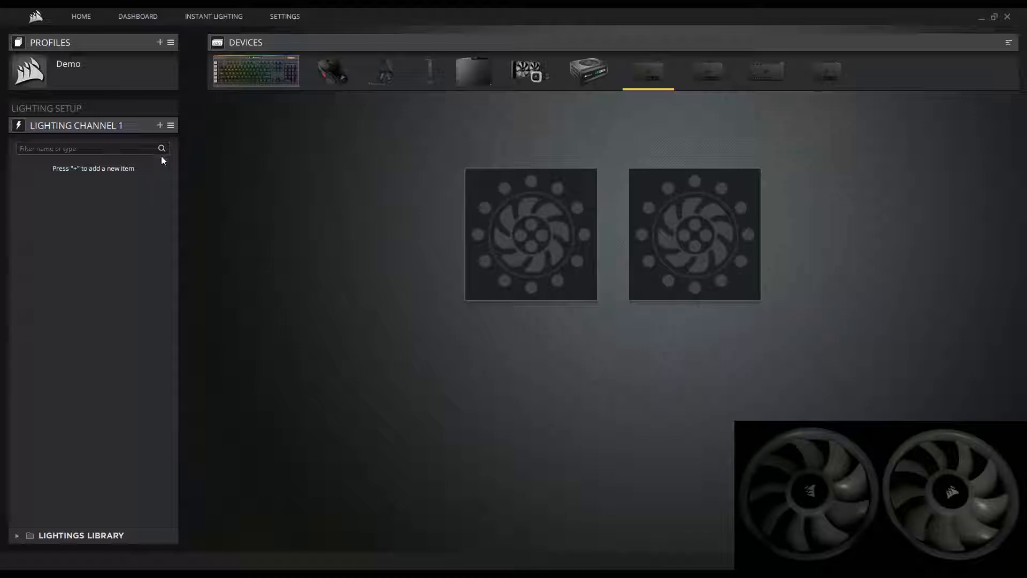
# Step: Add a Visor layer with alternating red and blue colors and set its speed to Slow
pyautogui.click(160, 127)
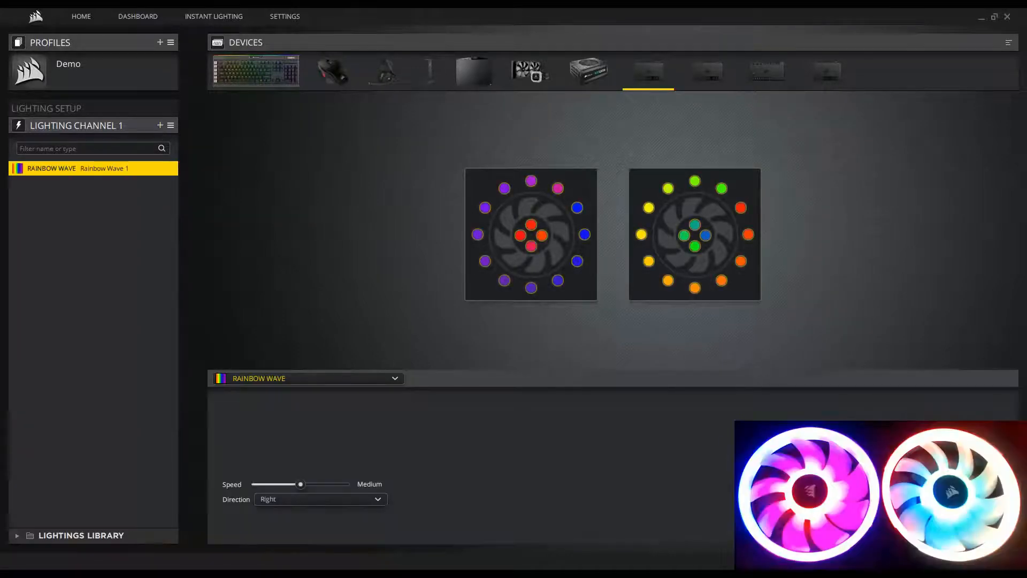
pyautogui.click(334, 380)
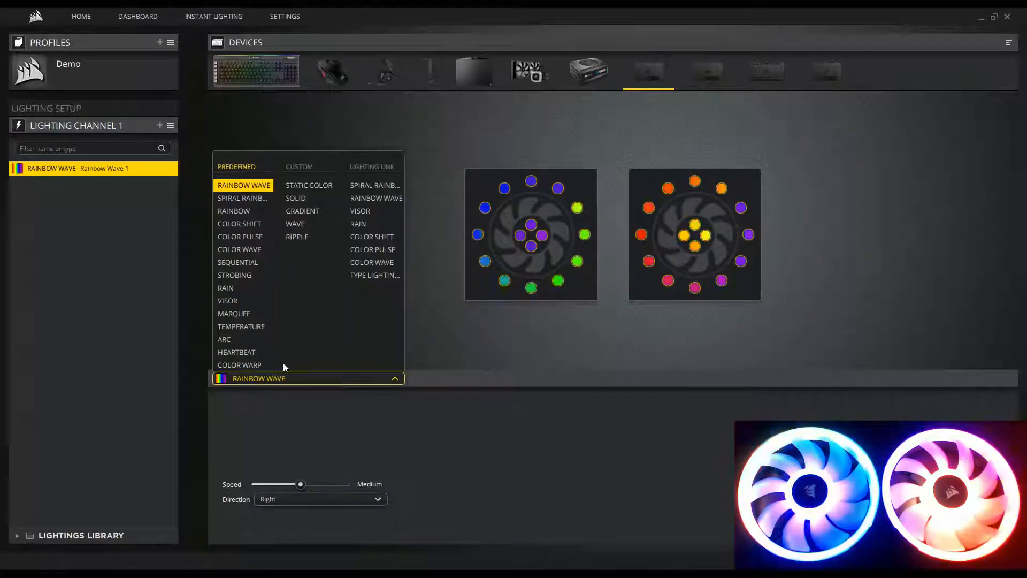
pyautogui.click(242, 303)
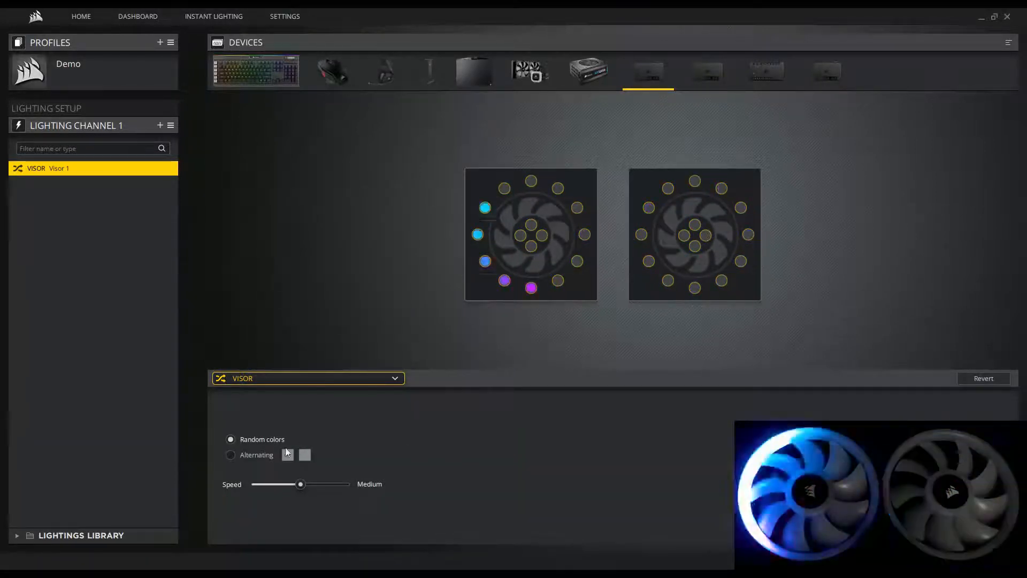
pyautogui.click(253, 455)
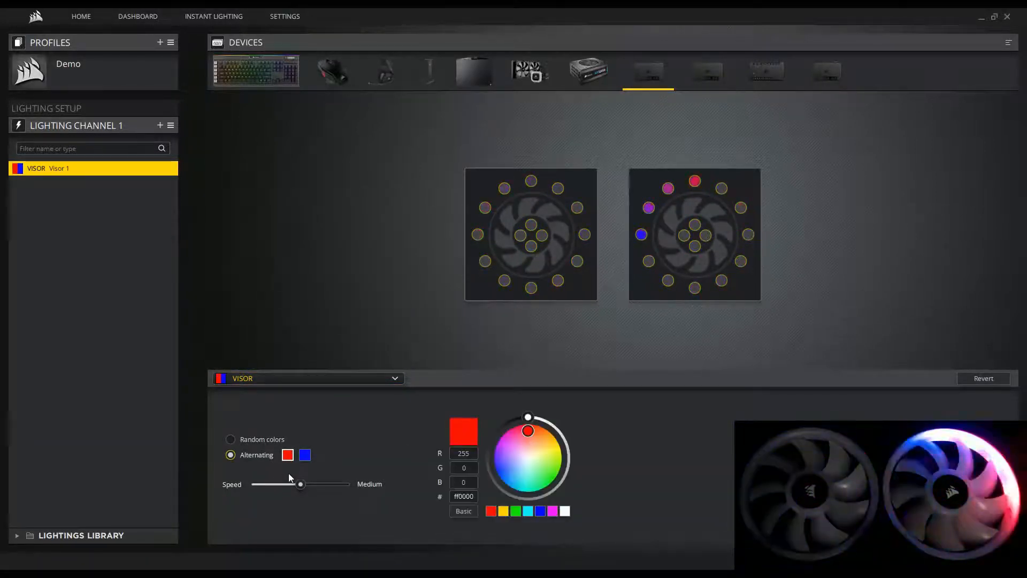
pyautogui.moveTo(300, 486); pyautogui.dragTo(240, 489)
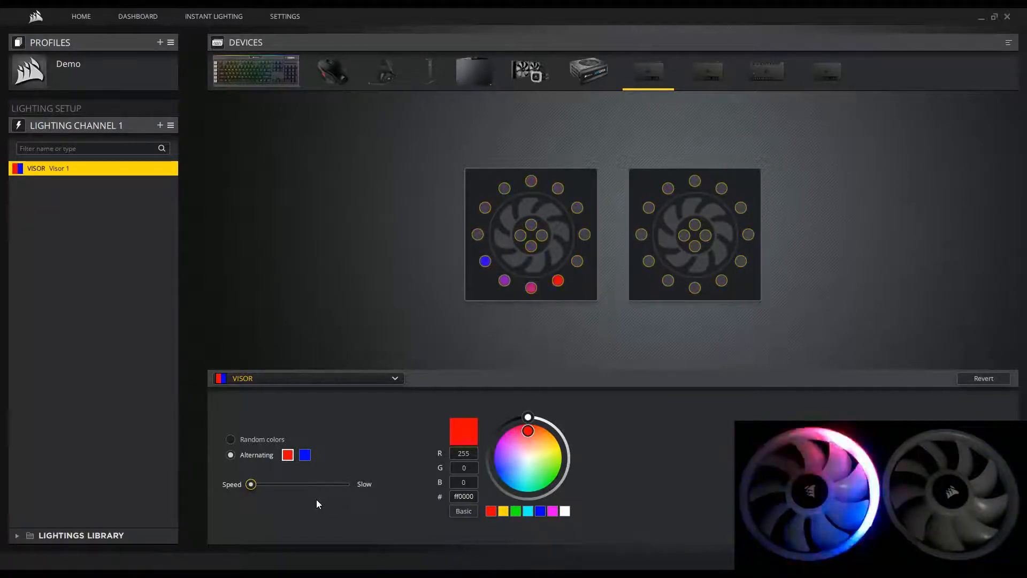
# Step: Add a second lighting layer beneath the Visor layer and change its effect to Static Color
pyautogui.click(160, 127)
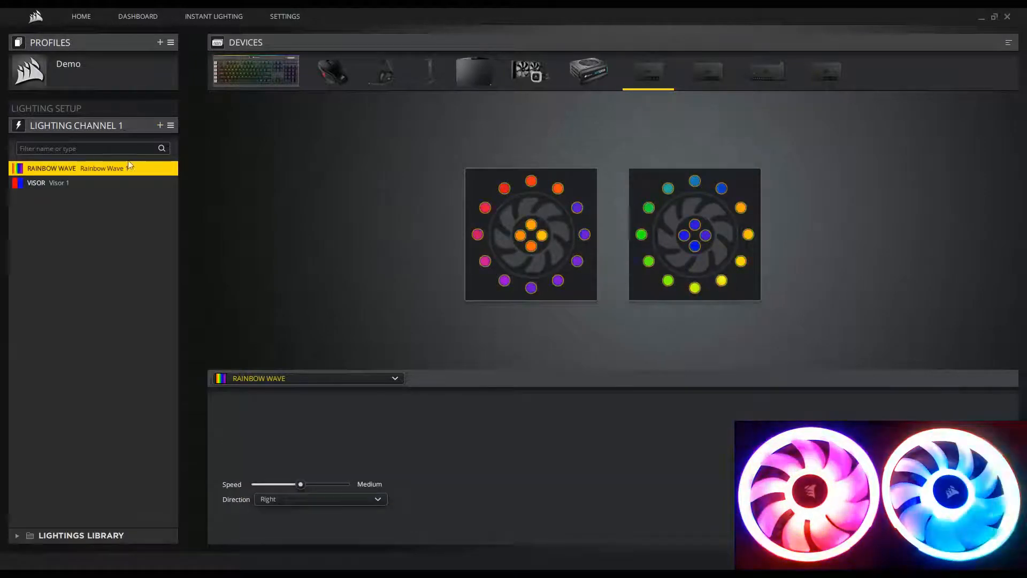
pyautogui.moveTo(134, 169); pyautogui.dragTo(113, 211)
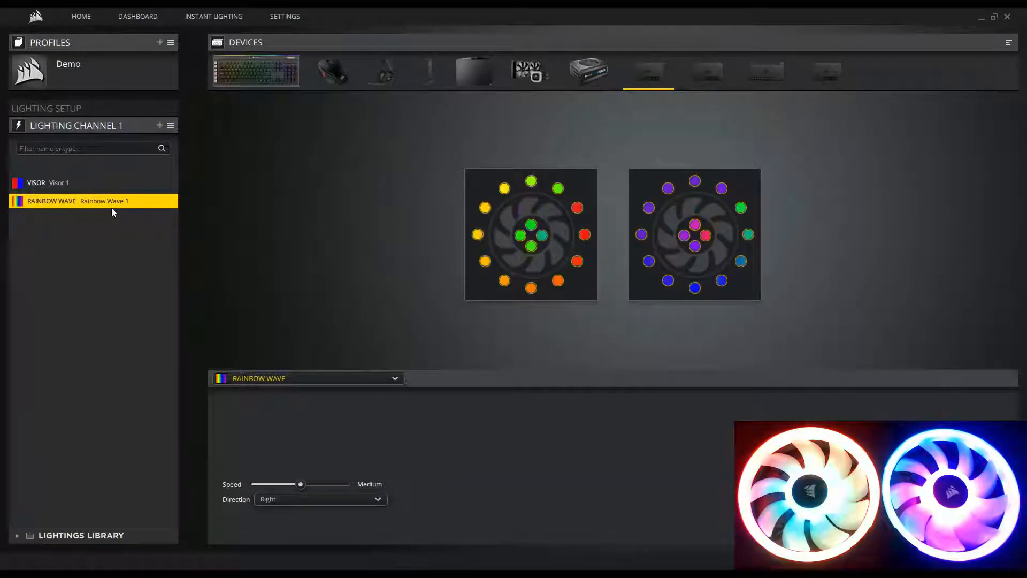
pyautogui.click(329, 380)
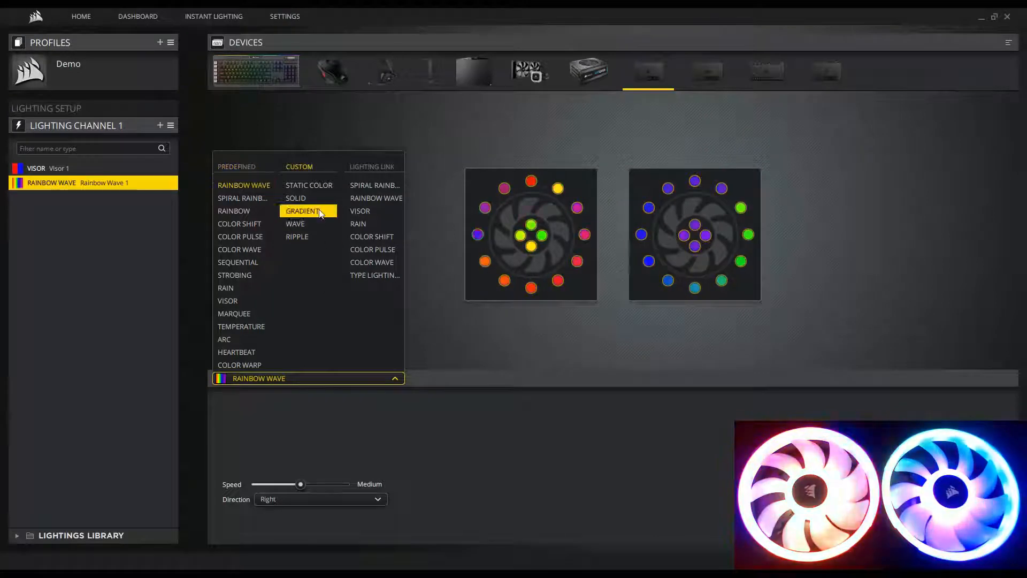
pyautogui.click(315, 187)
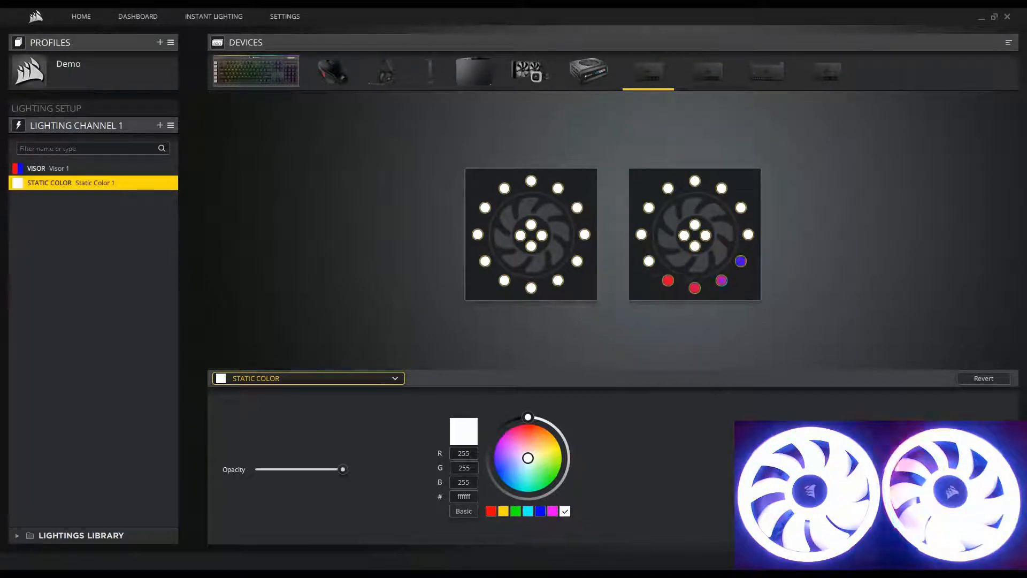
# Step: Set the Static Color layer to gray with R, G and B values of 100 each
pyautogui.click(463, 453)
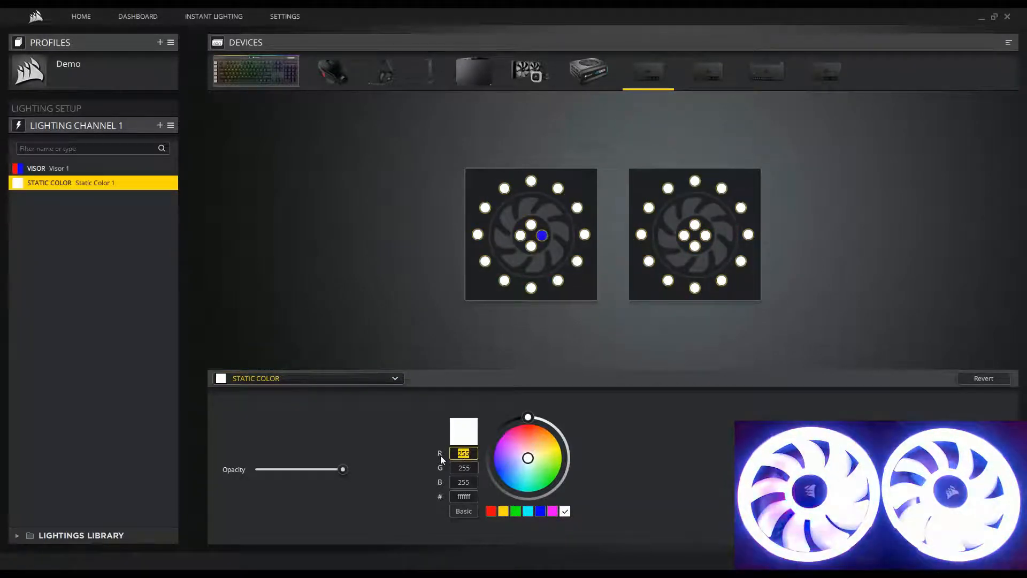
pyautogui.press('BackSpace')
pyautogui.press('BackSpace')
pyautogui.press('BackSpace')
pyautogui.write('100')
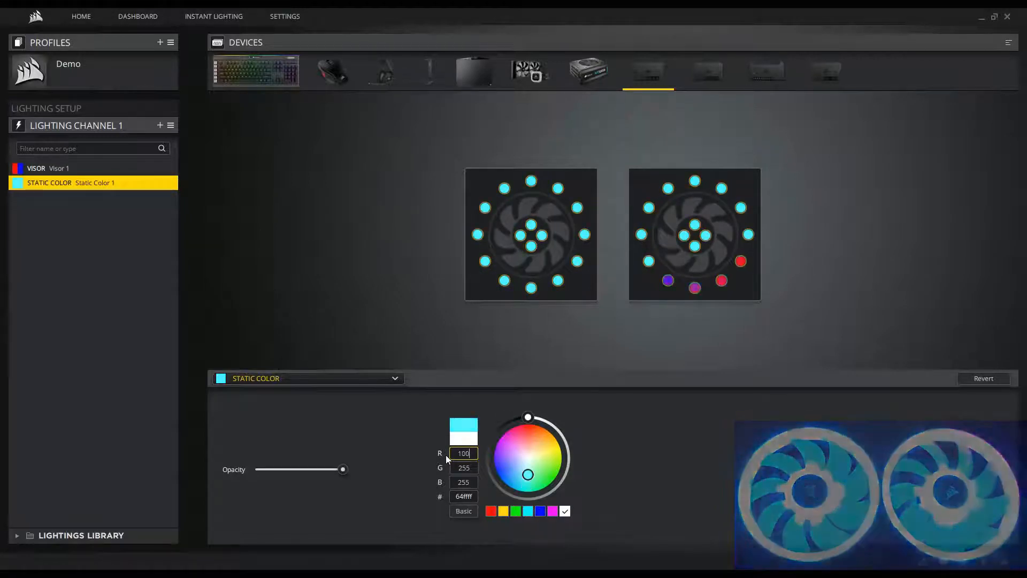
pyautogui.press('Tab')
pyautogui.write('100')
pyautogui.press('Tab')
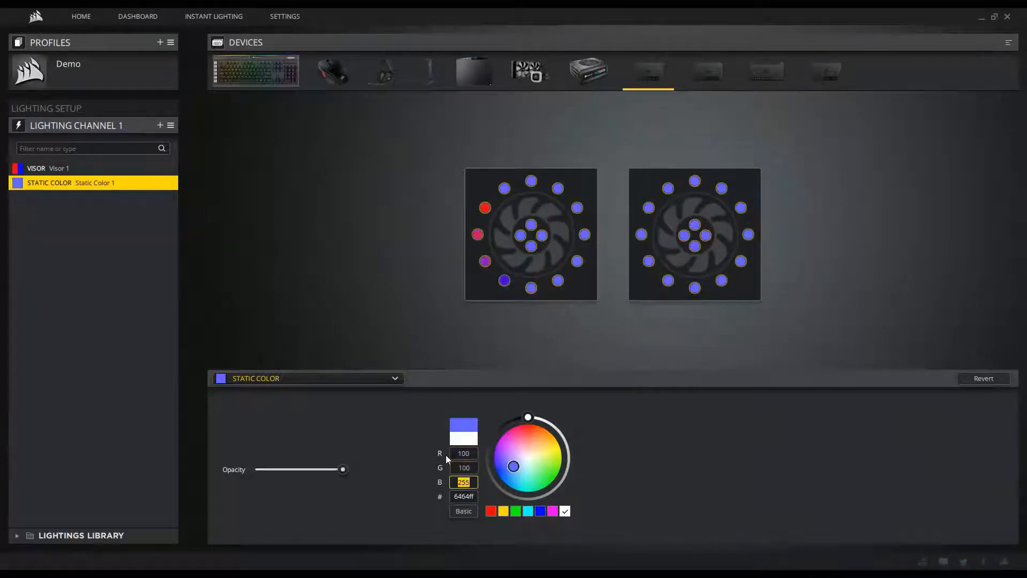
pyautogui.write('100')
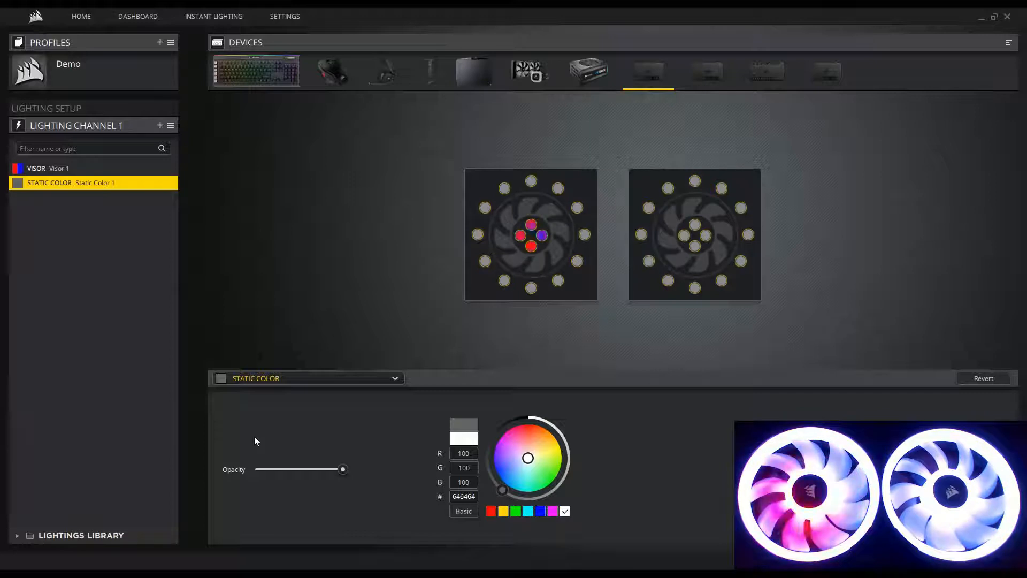
# Step: Replace the gray Static Color layer with a random-color Visor layer beneath Visor 1, trying its speed at Slow before setting Fast
pyautogui.click(167, 183)
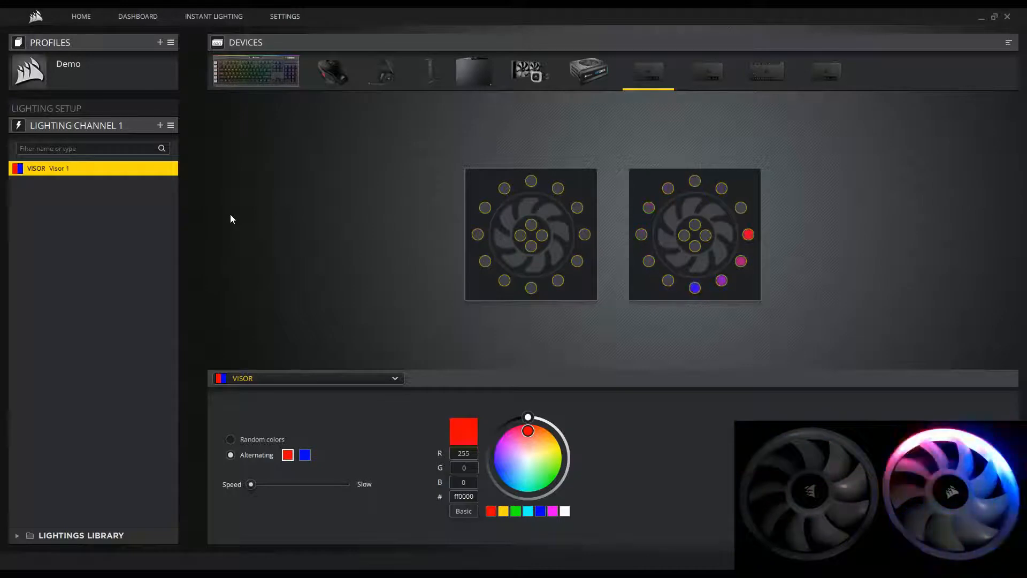
pyautogui.click(161, 128)
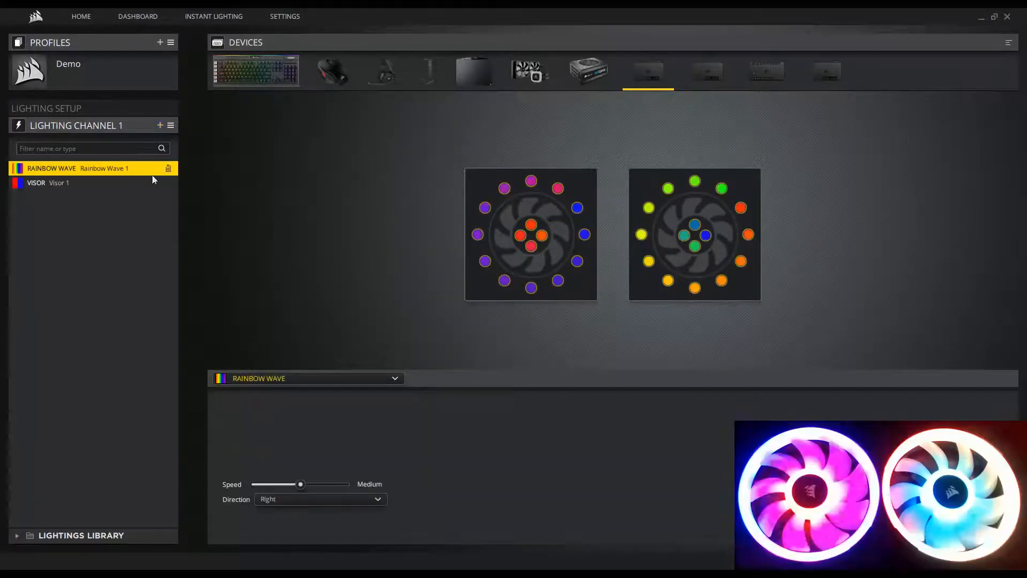
pyautogui.moveTo(107, 169); pyautogui.dragTo(107, 195)
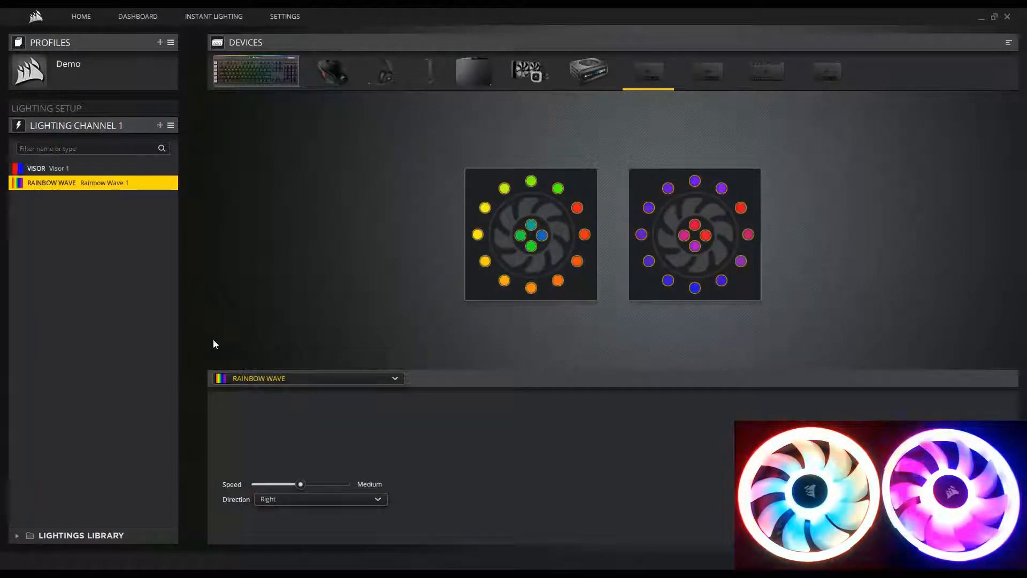
pyautogui.click(305, 380)
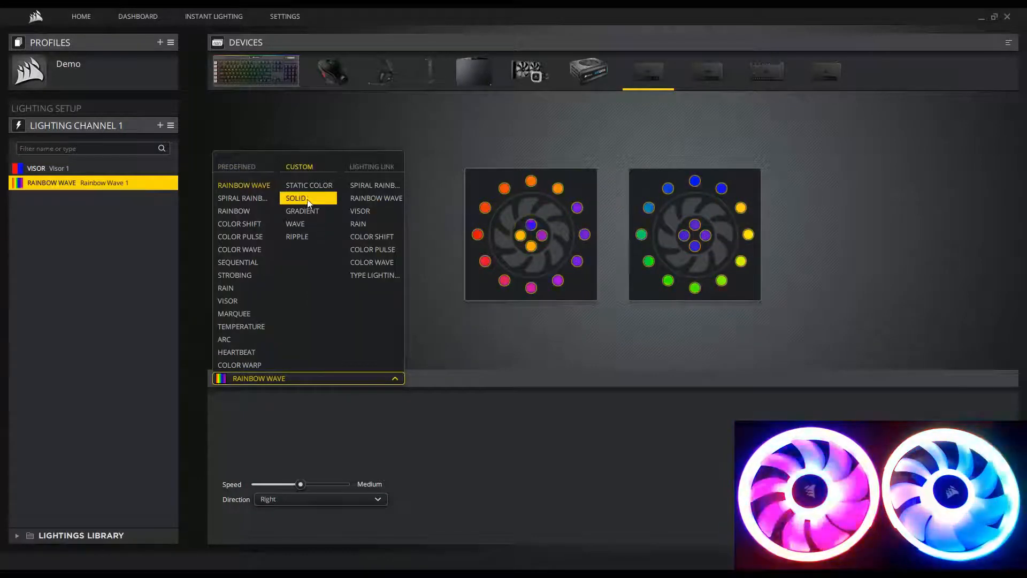
pyautogui.click(230, 301)
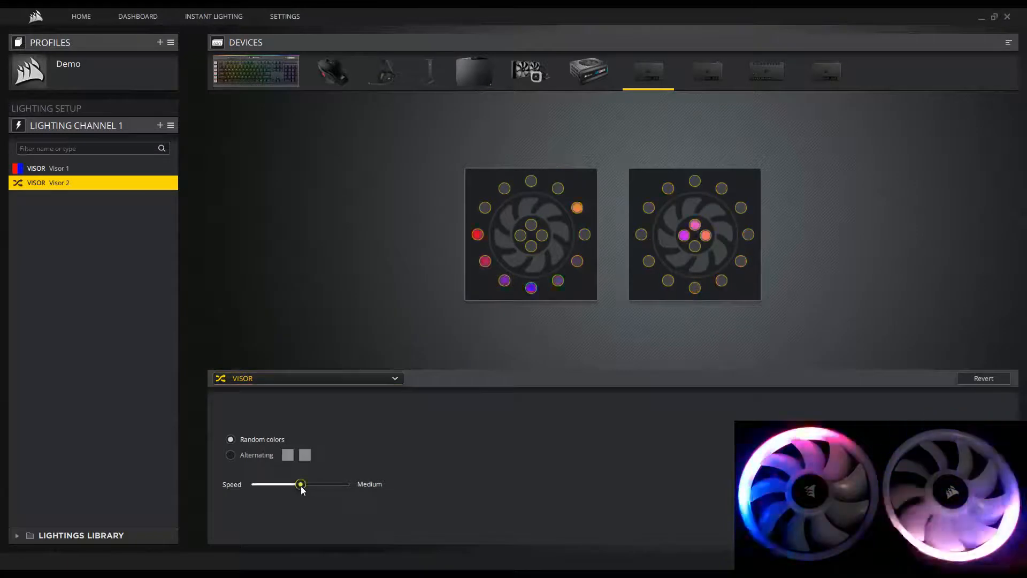
pyautogui.moveTo(301, 486); pyautogui.dragTo(250, 486)
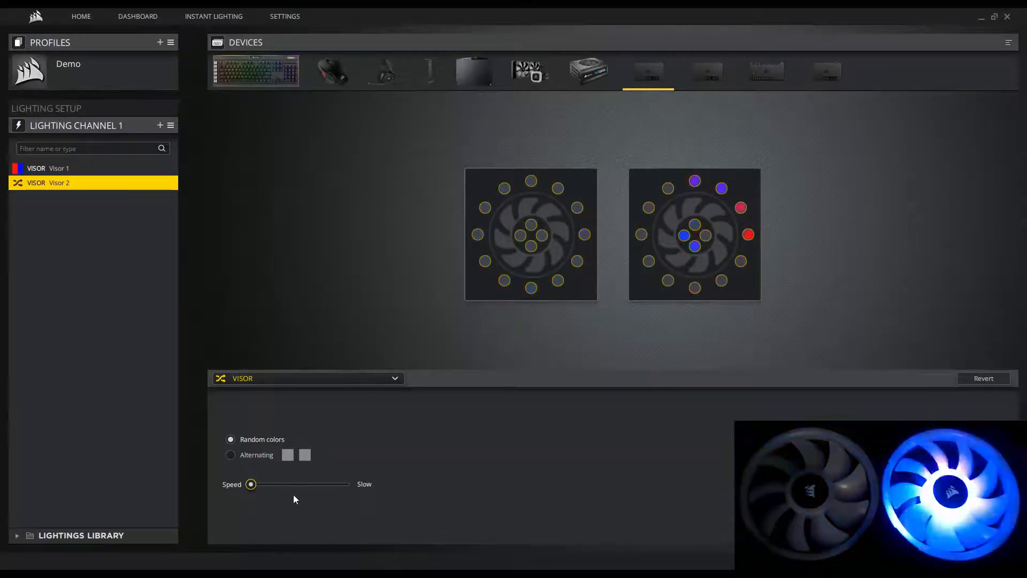
pyautogui.moveTo(251, 484); pyautogui.dragTo(345, 474)
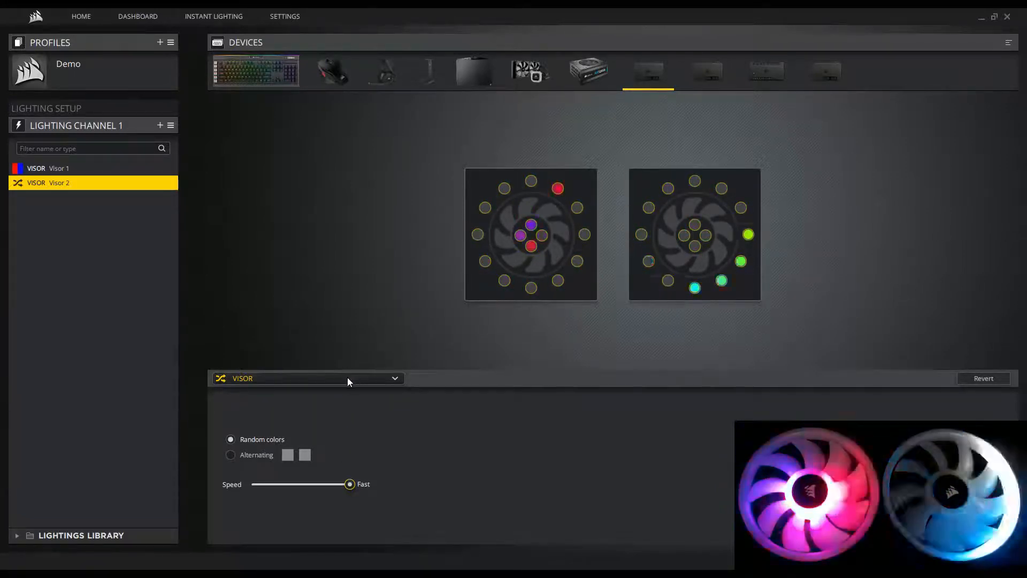
# Step: Change the effect of the lower Visor layer to Static Color
pyautogui.click(314, 379)
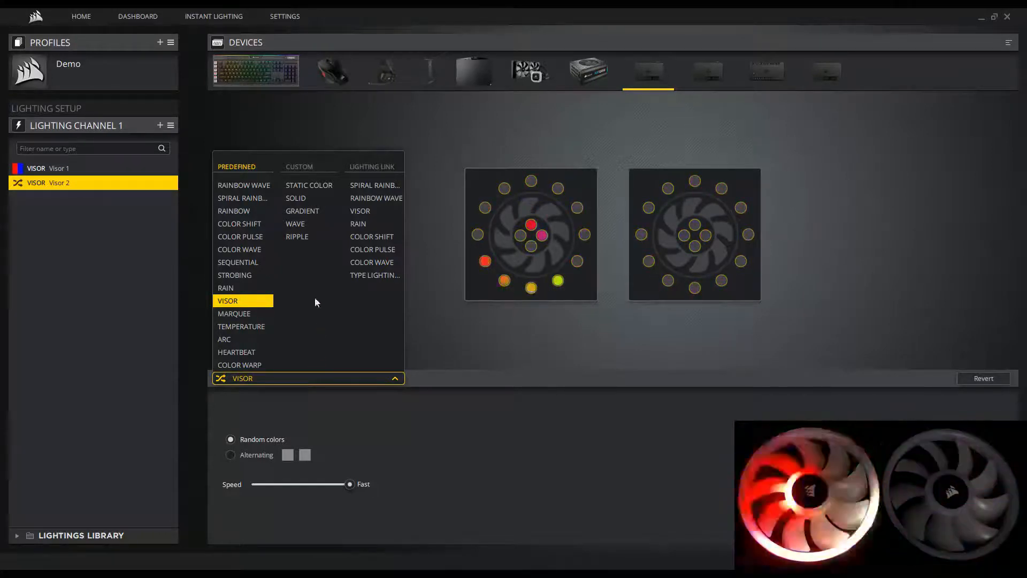
pyautogui.click(310, 186)
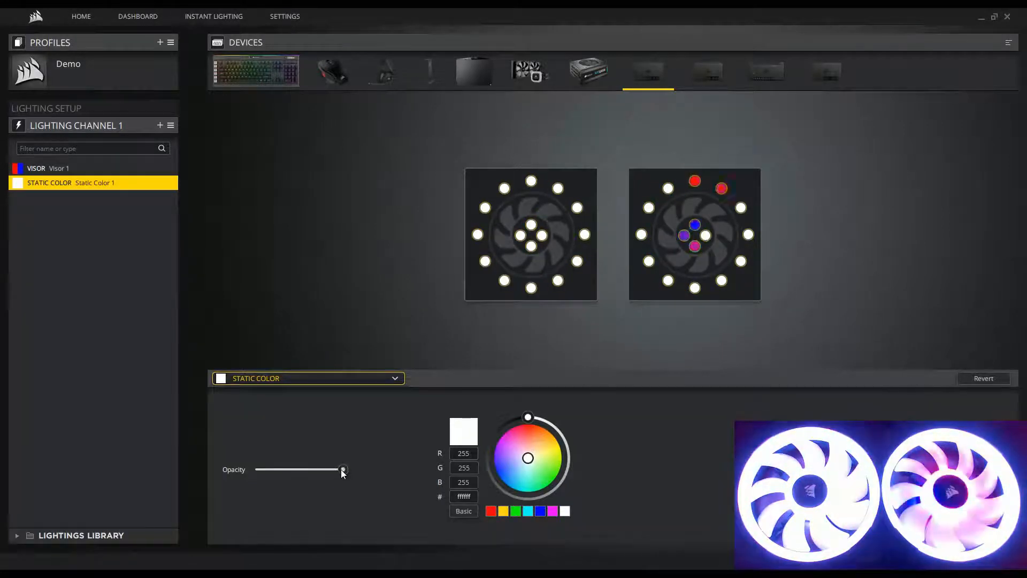
# Step: Move the white Static Color layer above Visor 1 and lower its opacity to nearly the minimum
pyautogui.moveTo(92, 182); pyautogui.dragTo(92, 165)
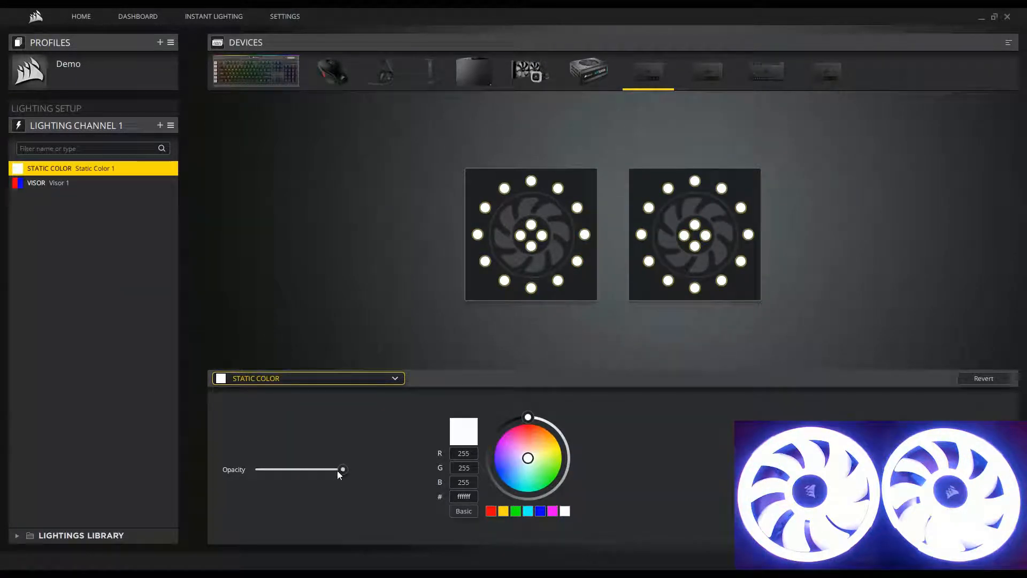
pyautogui.moveTo(344, 470); pyautogui.dragTo(280, 470)
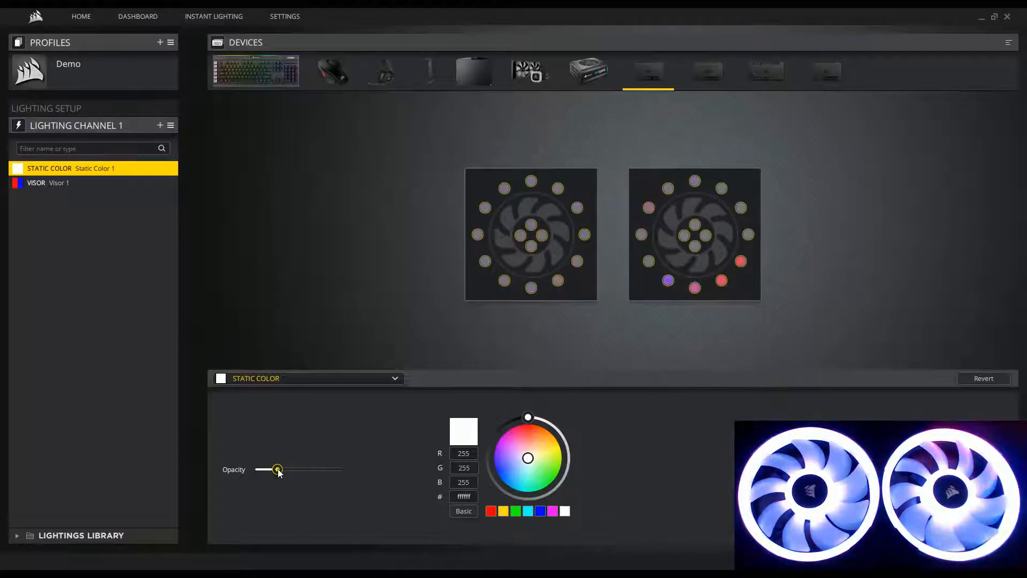
pyautogui.moveTo(277, 470); pyautogui.dragTo(257, 470)
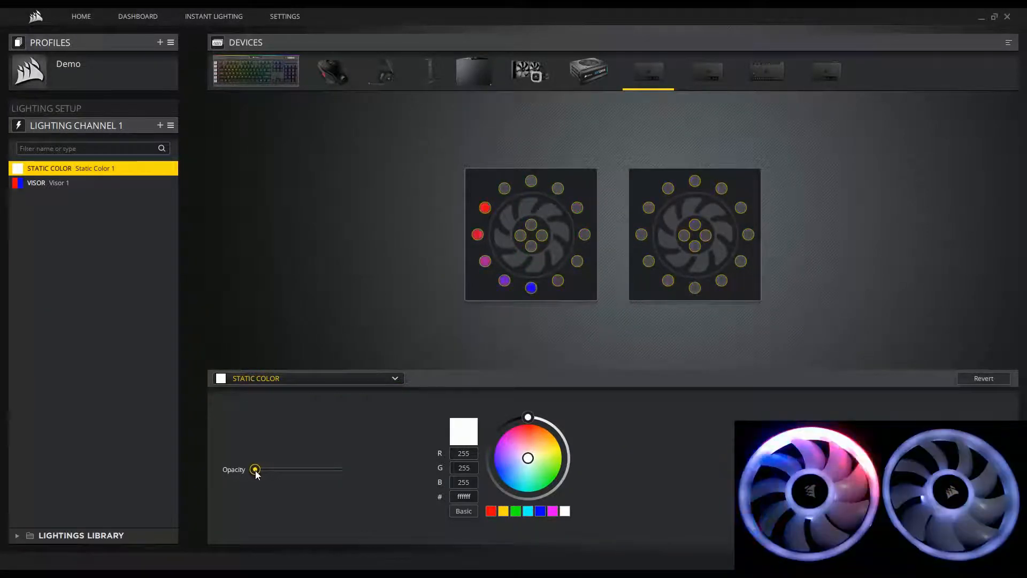
# Step: Try yellow and green on the Static Color layer, raising its opacity to about one third, before returning it to white at near-minimum opacity
pyautogui.click(503, 511)
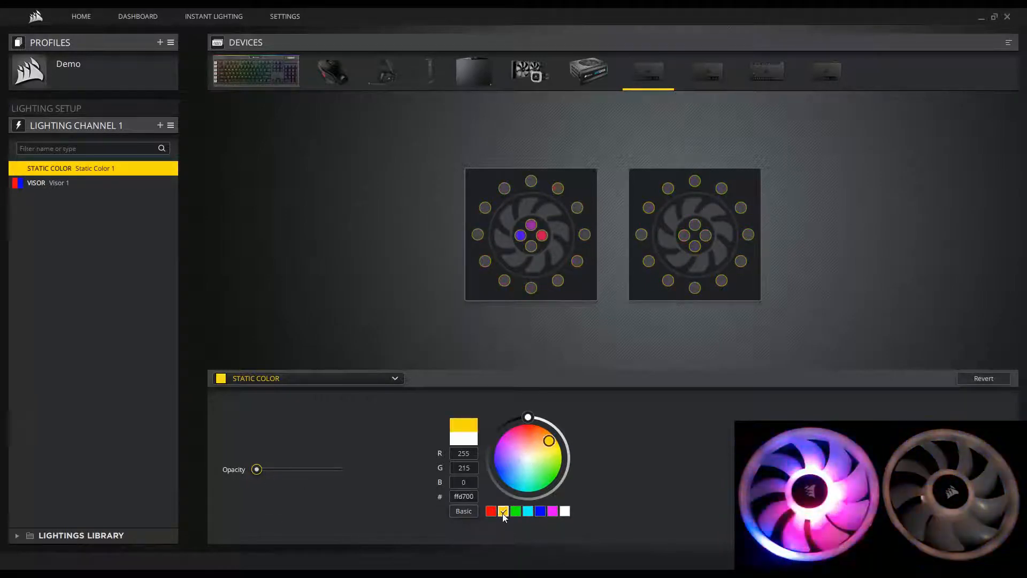
pyautogui.click(517, 512)
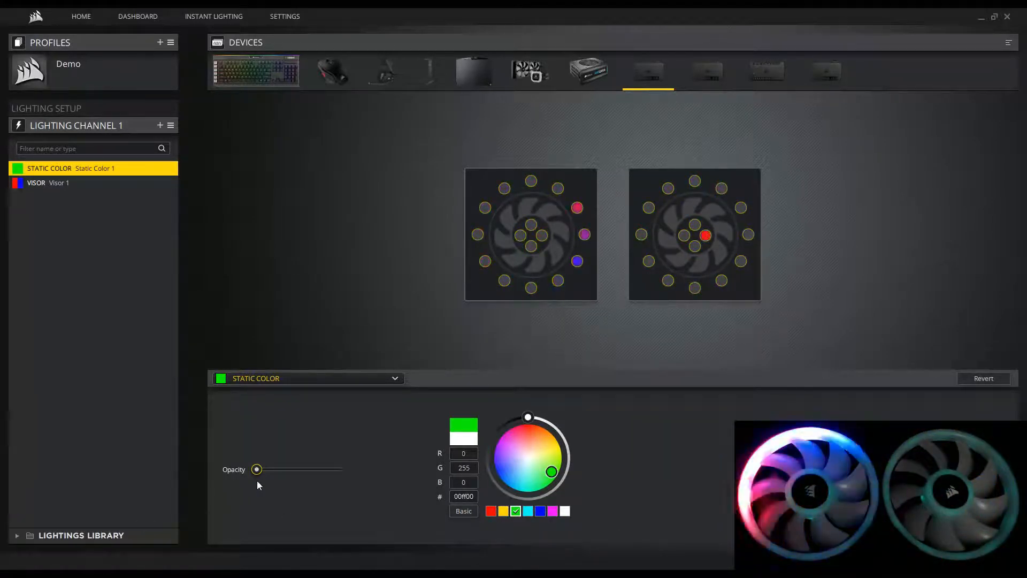
pyautogui.moveTo(257, 469); pyautogui.dragTo(266, 470)
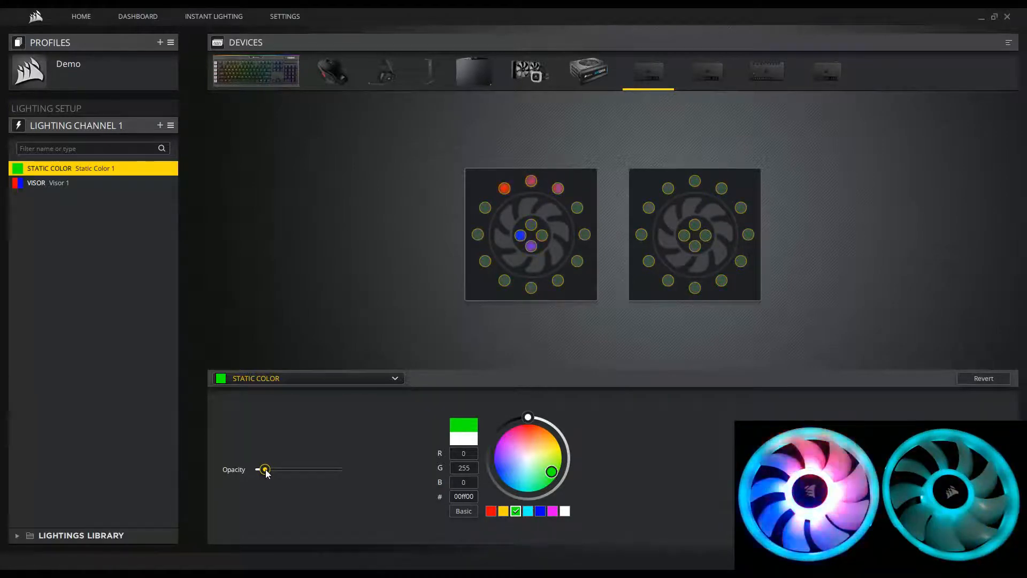
pyautogui.moveTo(266, 470); pyautogui.dragTo(270, 471)
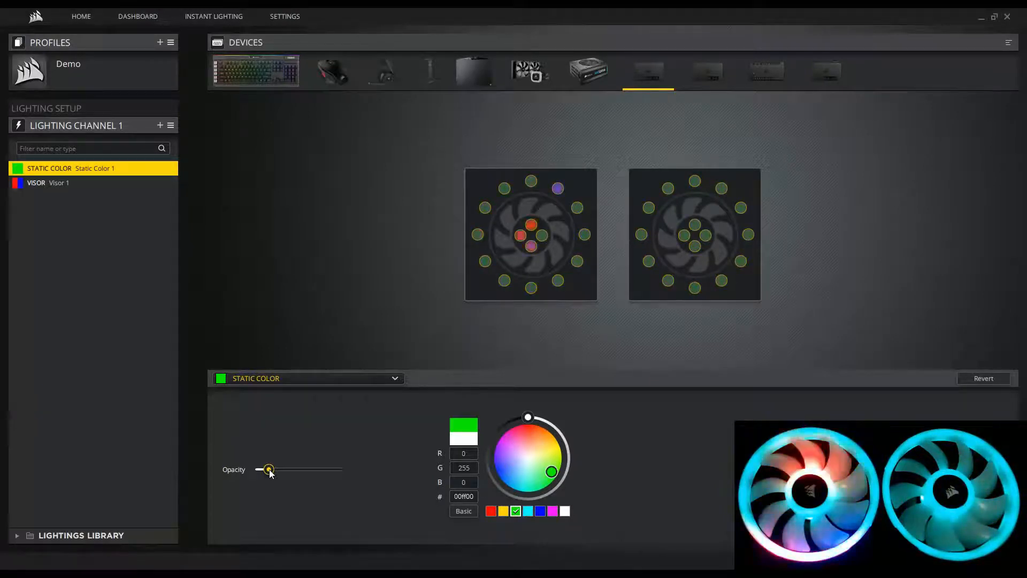
pyautogui.moveTo(269, 470); pyautogui.dragTo(282, 470)
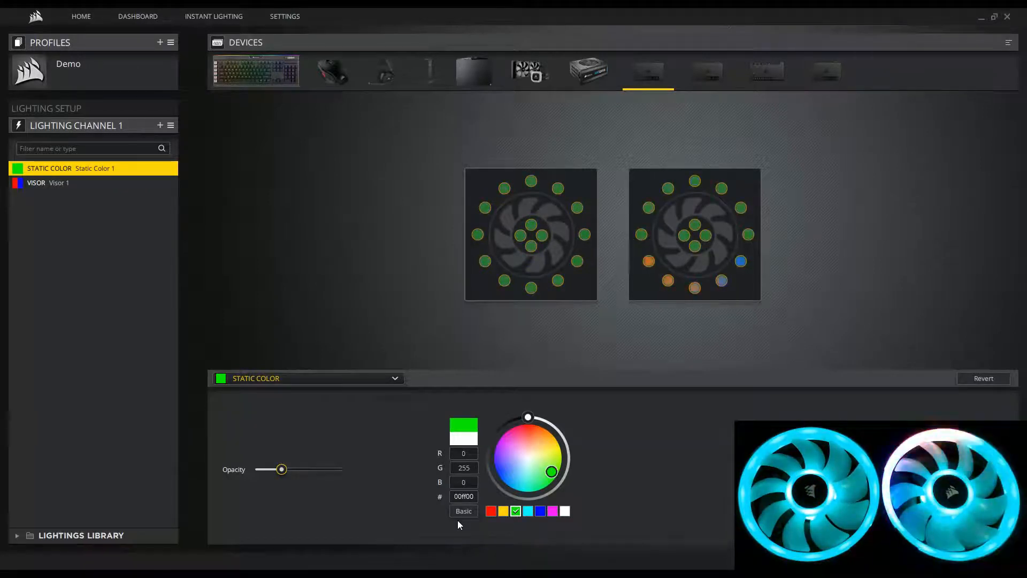
pyautogui.click(568, 514)
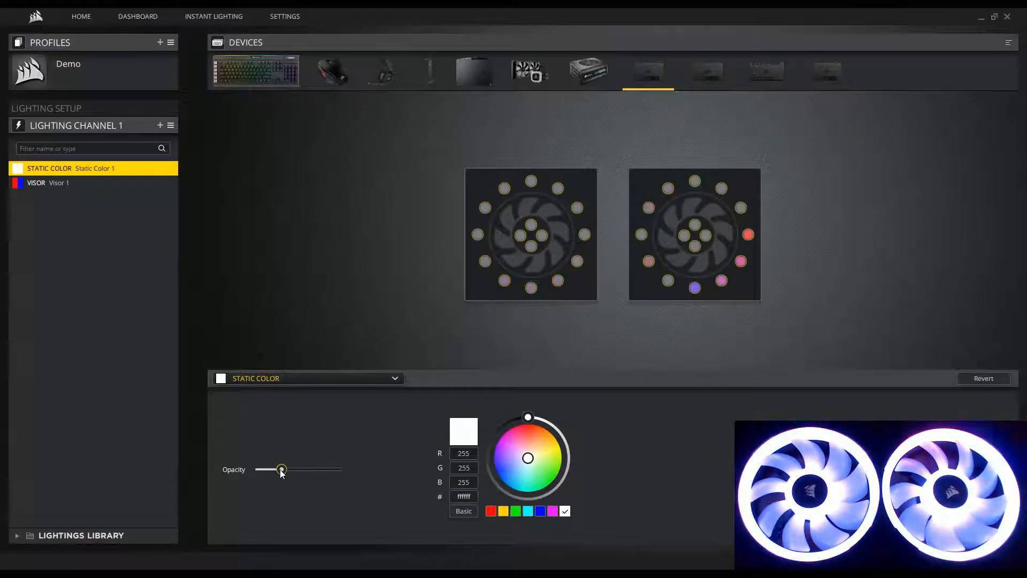
pyautogui.moveTo(281, 469)
pyautogui.mouseDown()
pyautogui.moveTo(259, 473)
pyautogui.moveTo(341, 470)
pyautogui.moveTo(251, 471)
pyautogui.moveTo(262, 471)
pyautogui.mouseUp()
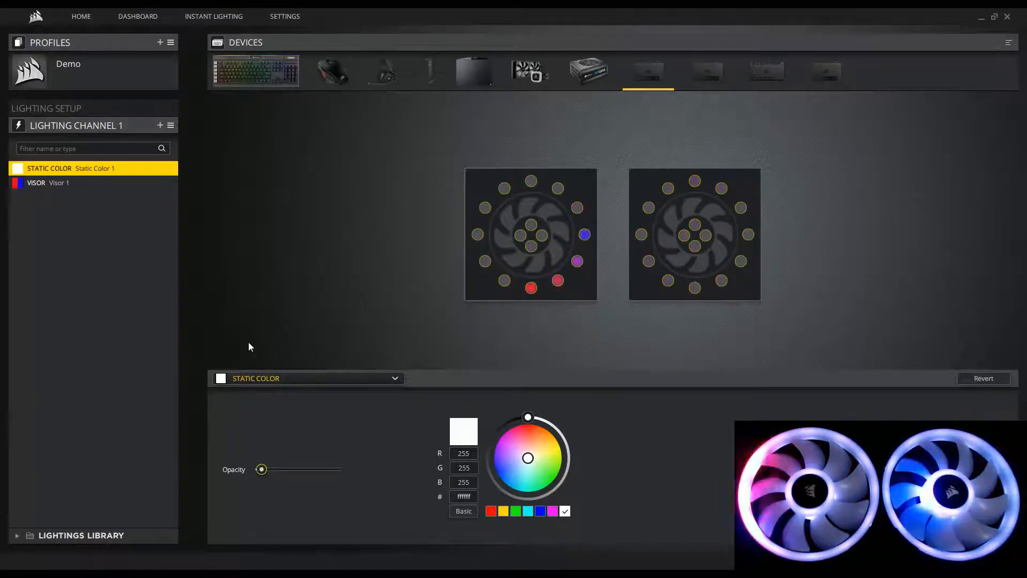
# Step: Change the upper layer's effect to Gradient and turn the lower Visor layer into a blue Static Color (0000ff)
pyautogui.click(299, 378)
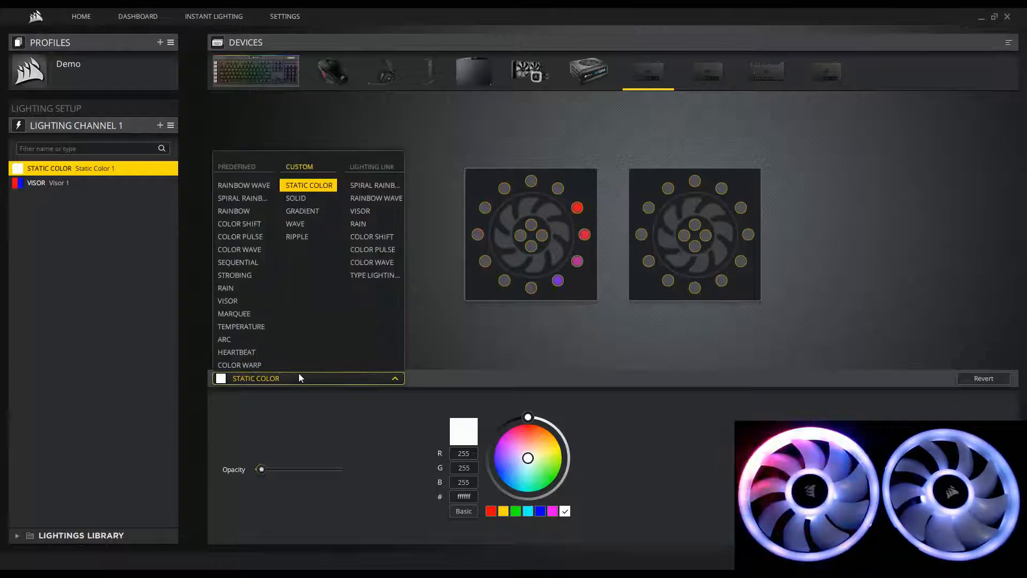
pyautogui.click(301, 211)
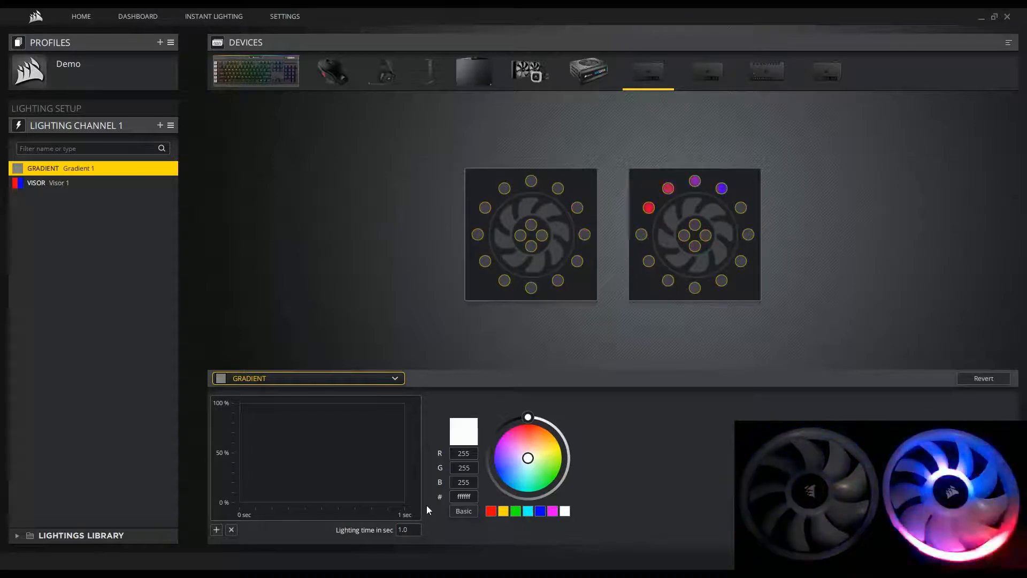
pyautogui.click(64, 183)
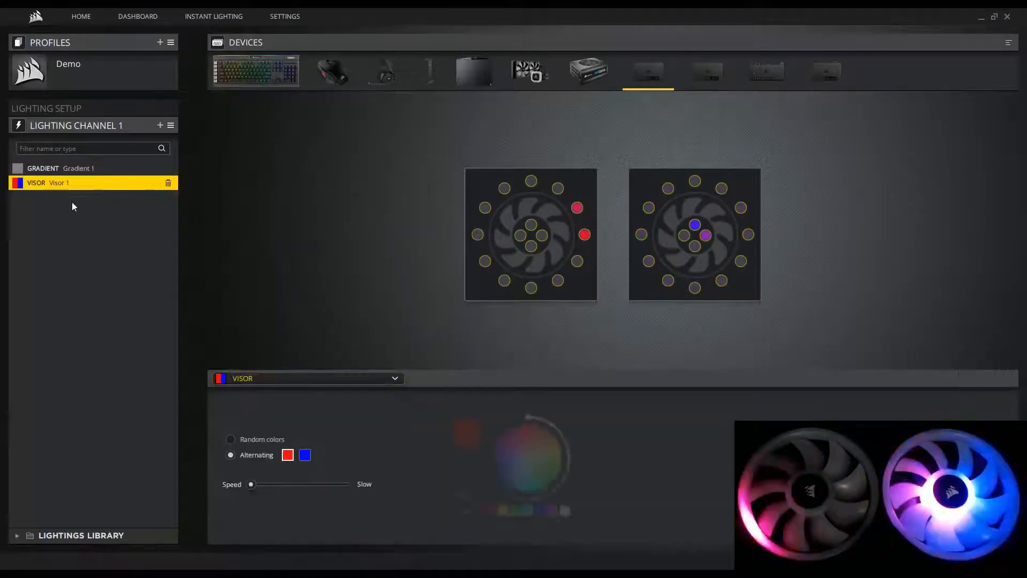
pyautogui.click(352, 378)
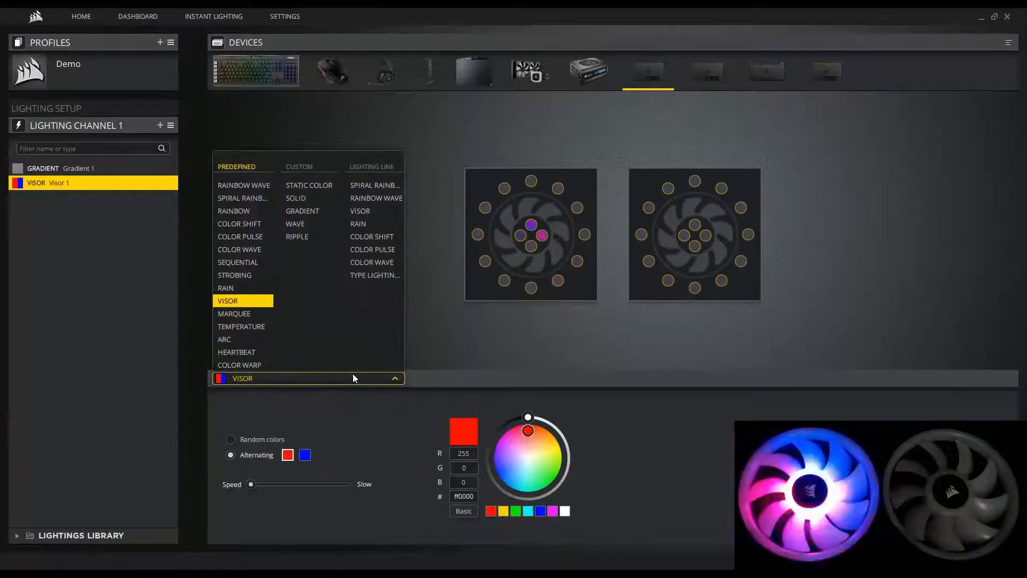
pyautogui.click(309, 186)
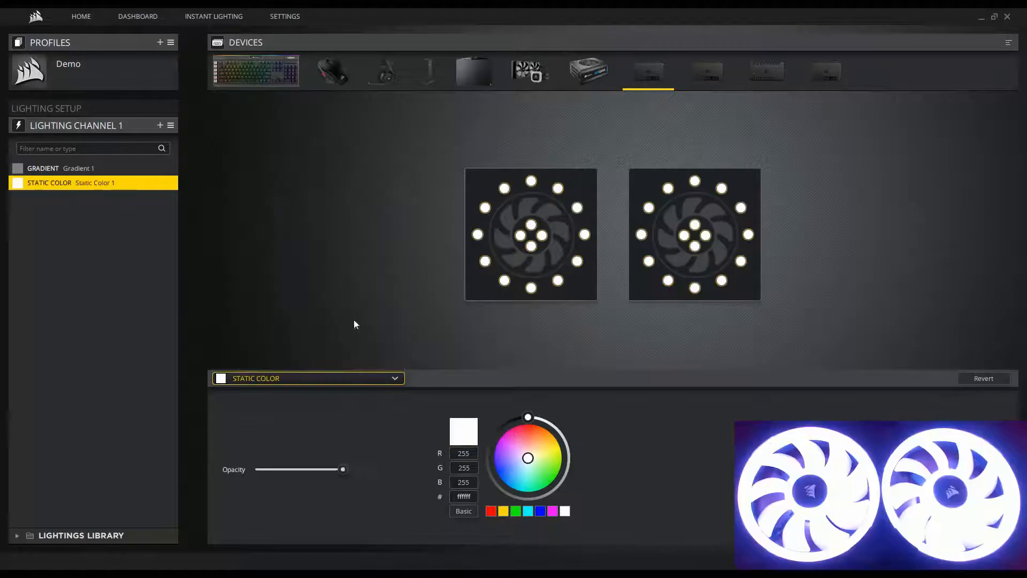
pyautogui.click(541, 512)
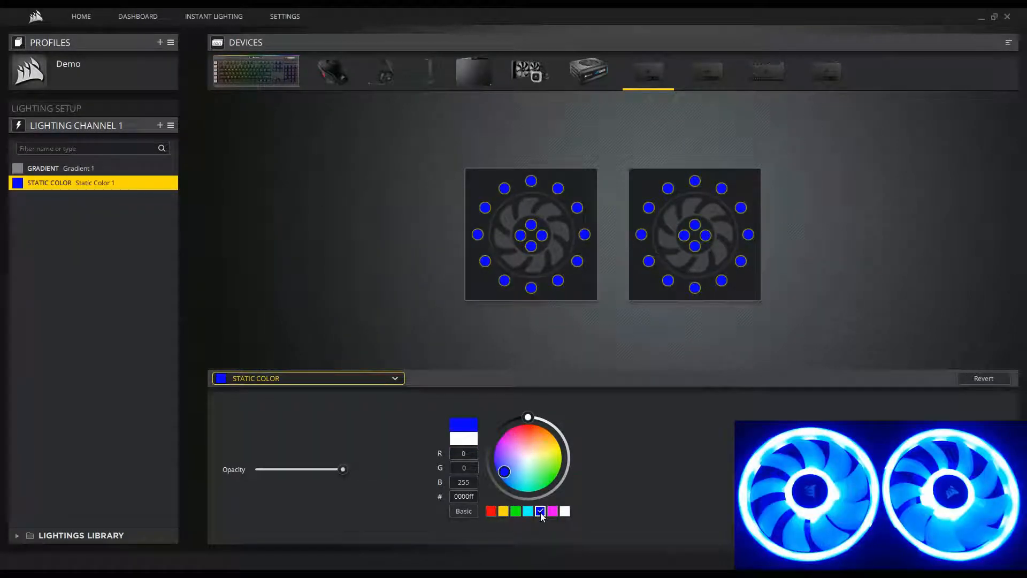
# Step: Build the Gradient layer's white opacity curve with points at 50% at 0 sec, 10% at 0.5 sec and 50% at 1 sec
pyautogui.click(97, 169)
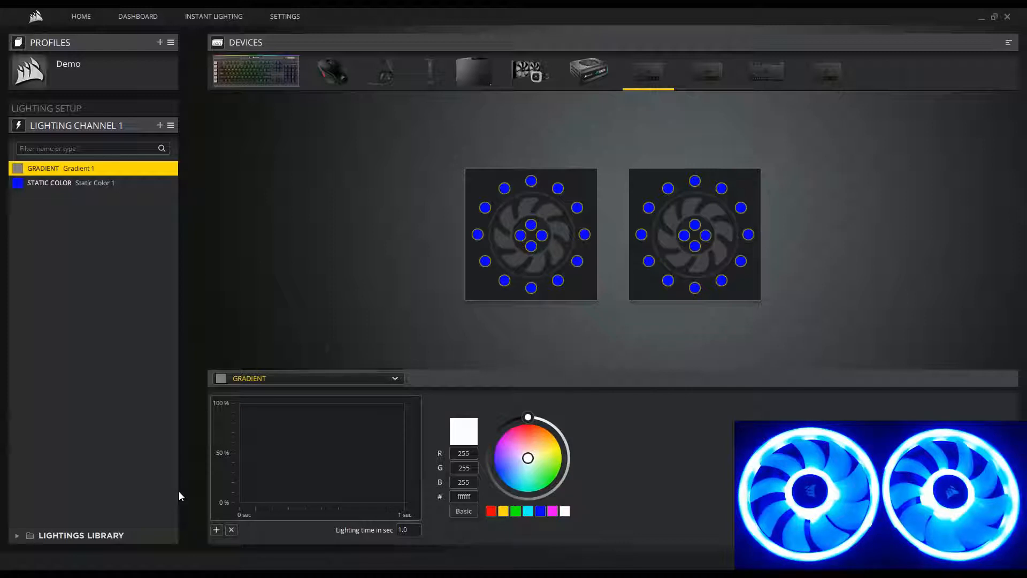
pyautogui.click(217, 530)
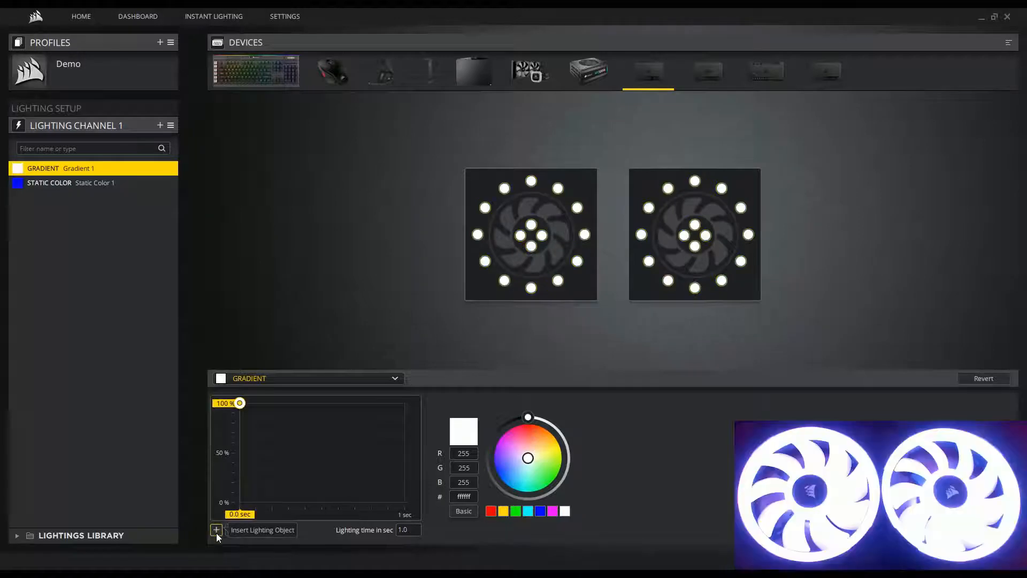
pyautogui.click(217, 531)
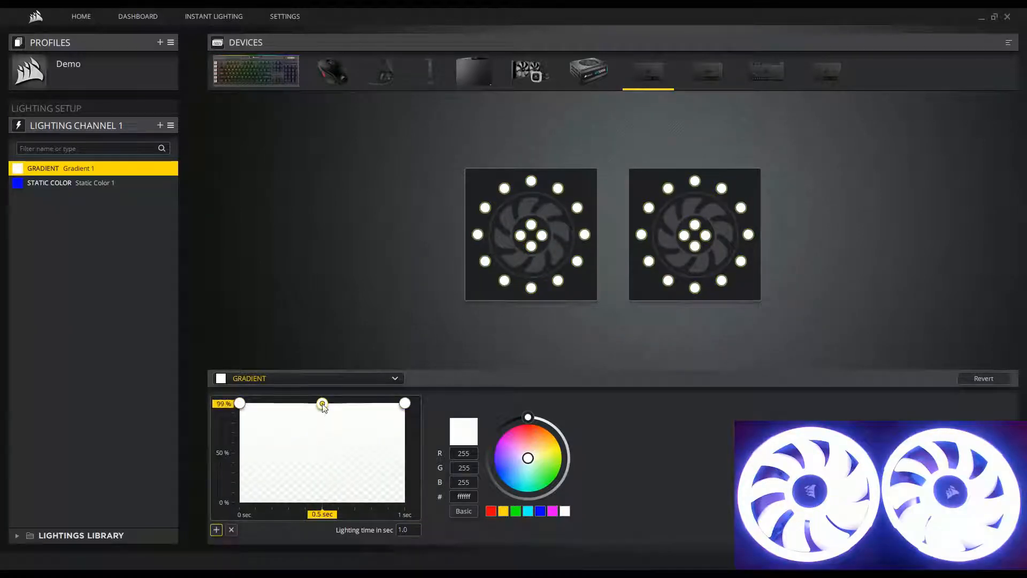
pyautogui.moveTo(322, 404); pyautogui.dragTo(319, 492)
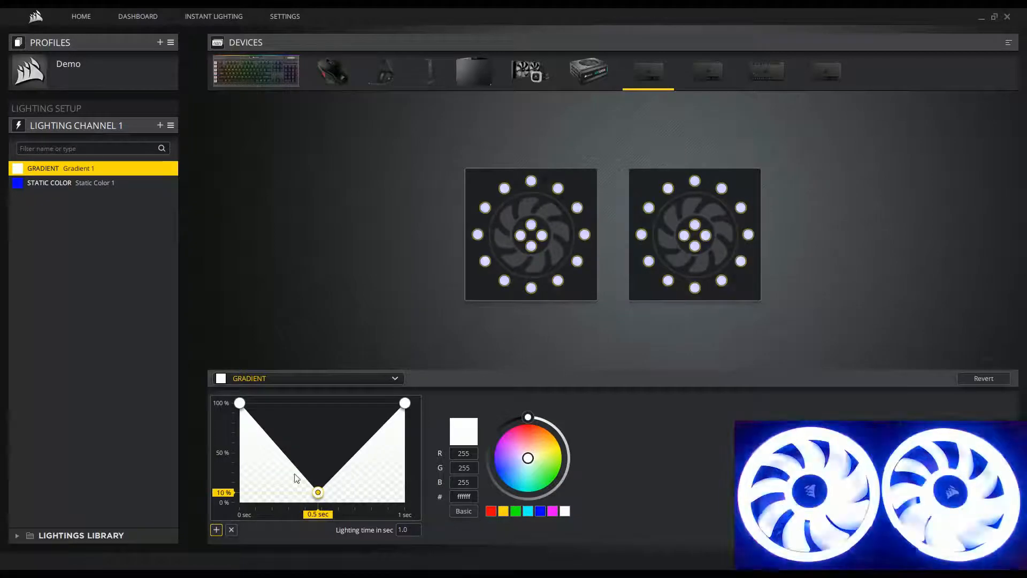
pyautogui.moveTo(239, 403); pyautogui.dragTo(238, 459)
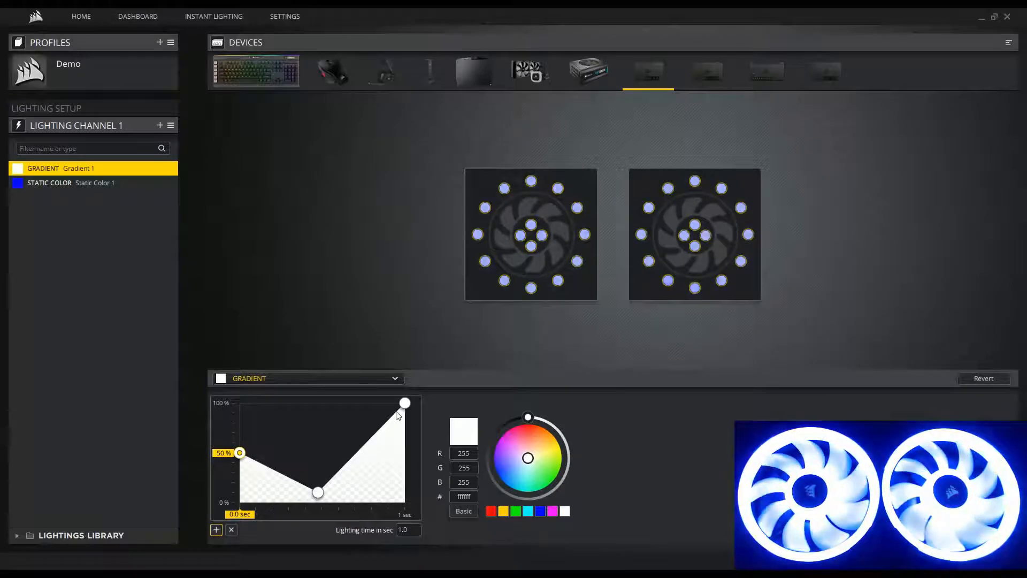
pyautogui.moveTo(405, 403); pyautogui.dragTo(408, 456)
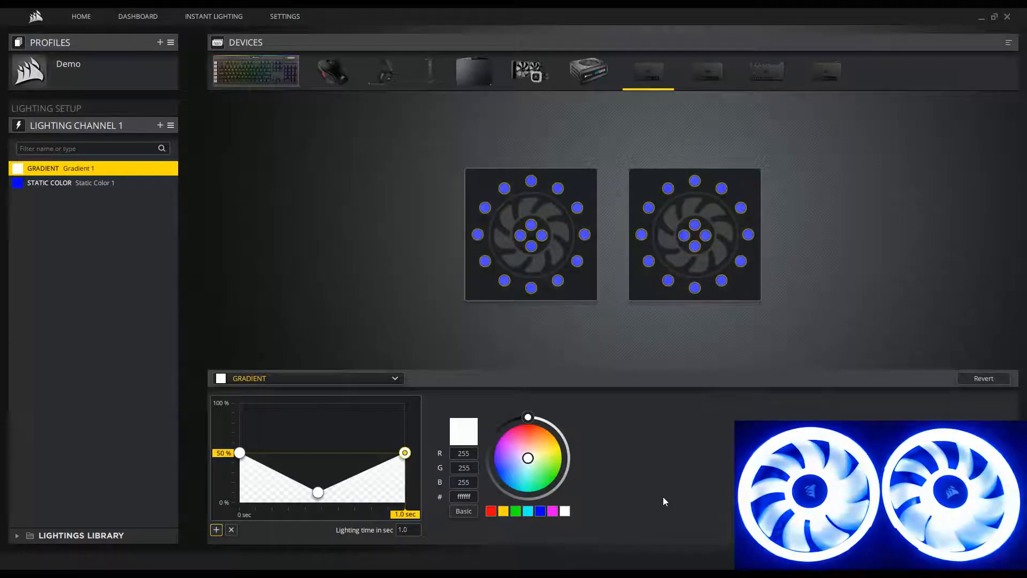
pyautogui.click(318, 493)
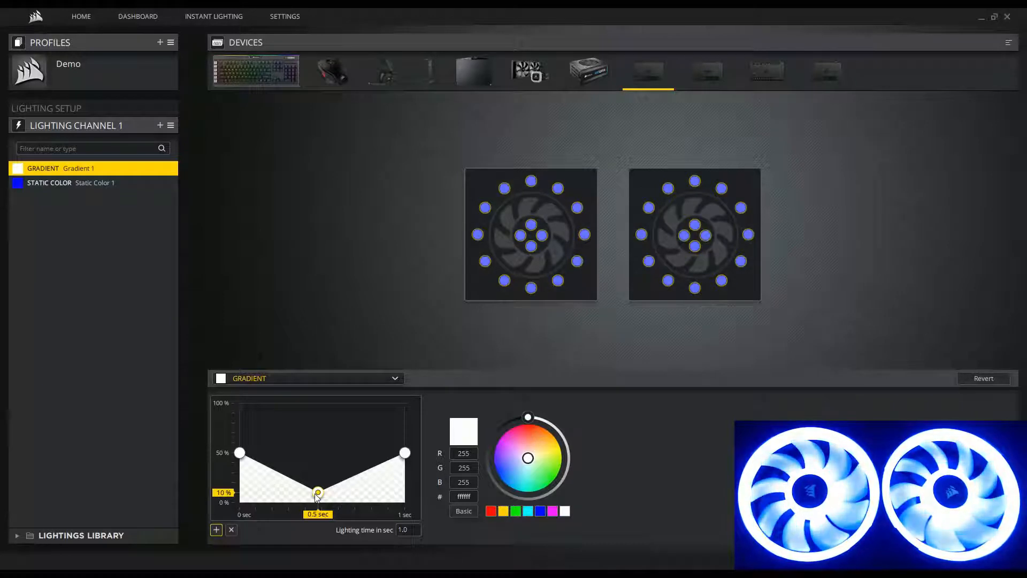
# Step: Change the color of the Static Color layer beneath the Gradient layer to red
pyautogui.click(75, 184)
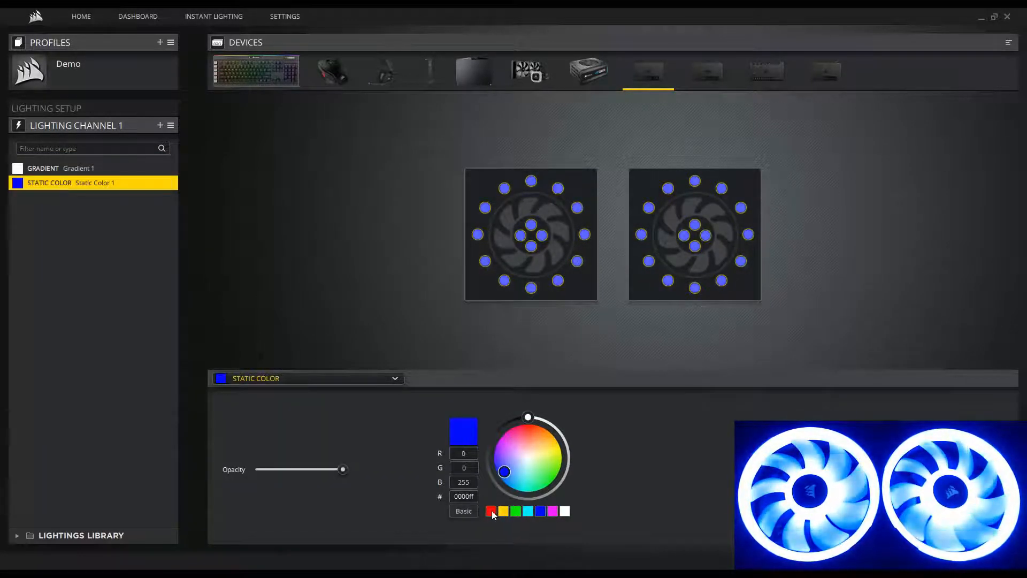
pyautogui.click(490, 511)
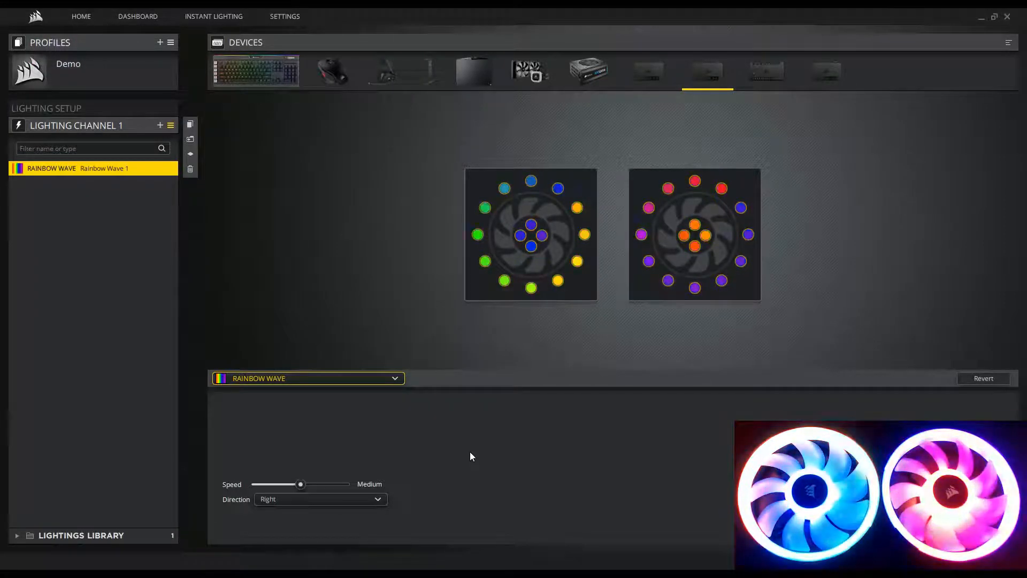
# Step: Set the Rainbow Wave layer's direction to Left and try its speed at Fast before setting Slow
pyautogui.click(320, 498)
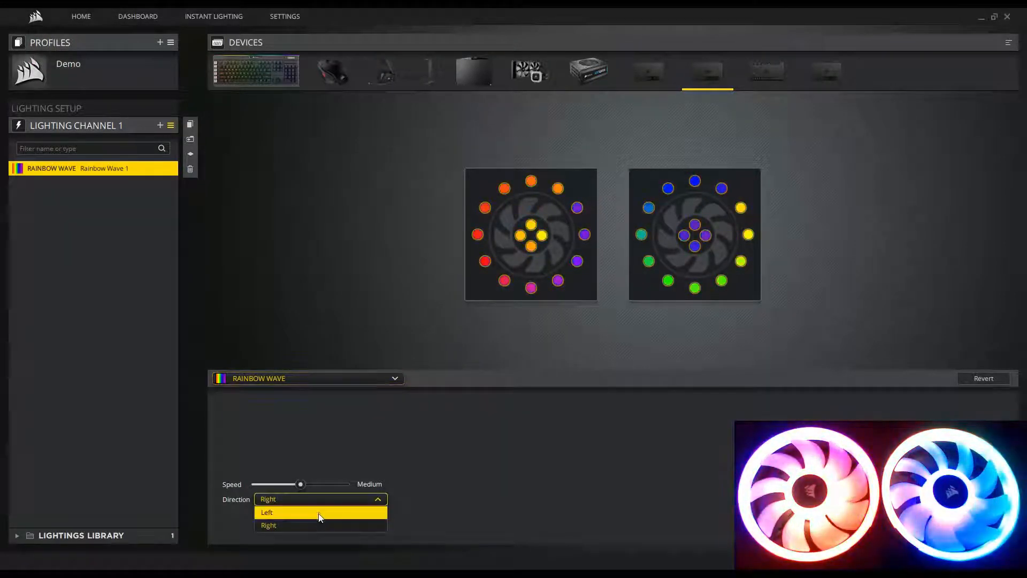
pyautogui.click(320, 514)
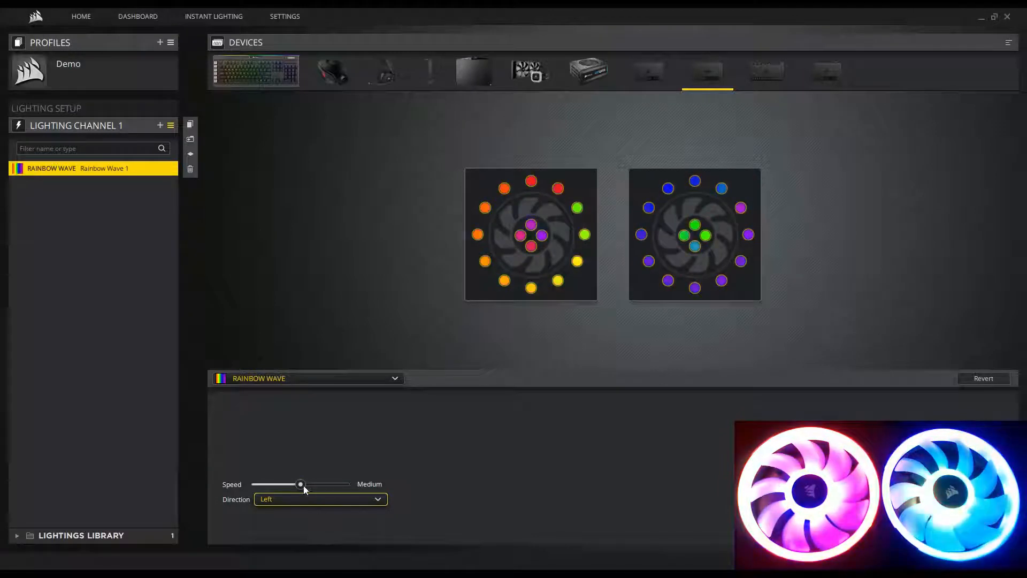
pyautogui.moveTo(306, 489); pyautogui.dragTo(349, 488)
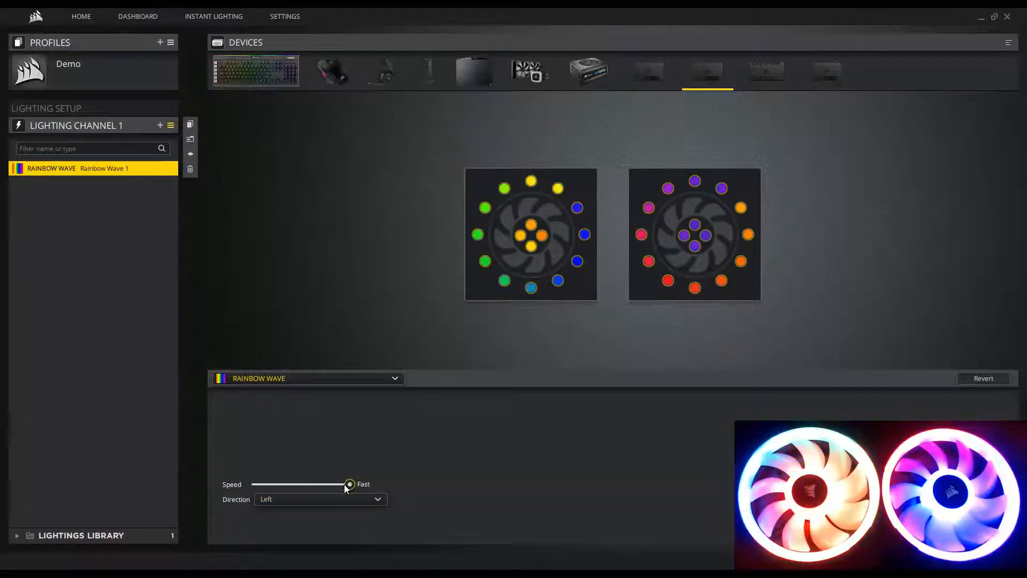
pyautogui.click(256, 487)
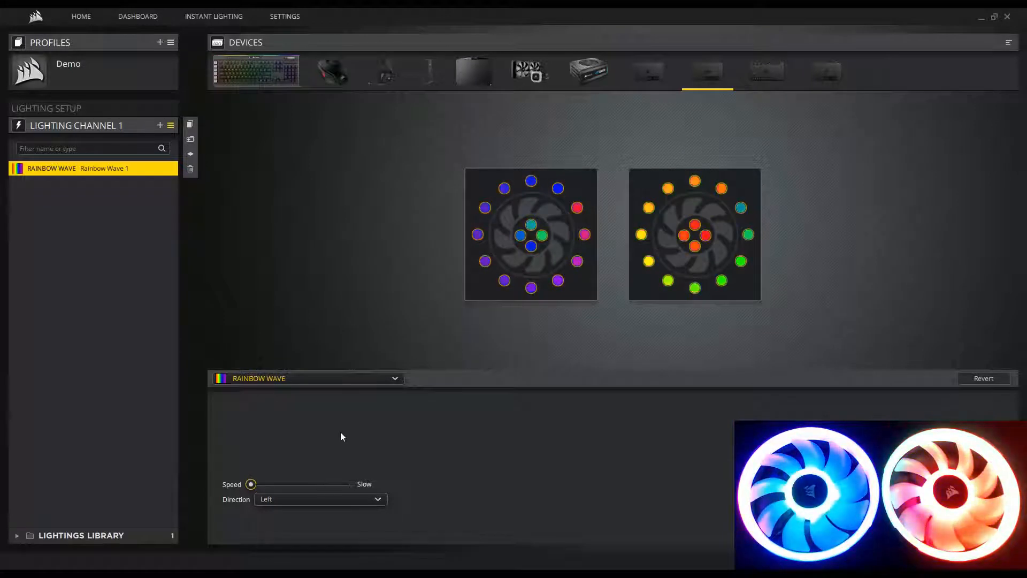
# Step: Change the Rainbow Wave layer's effect to Spiral Rainbow with Slow speed and Counter-clockwise direction
pyautogui.click(366, 384)
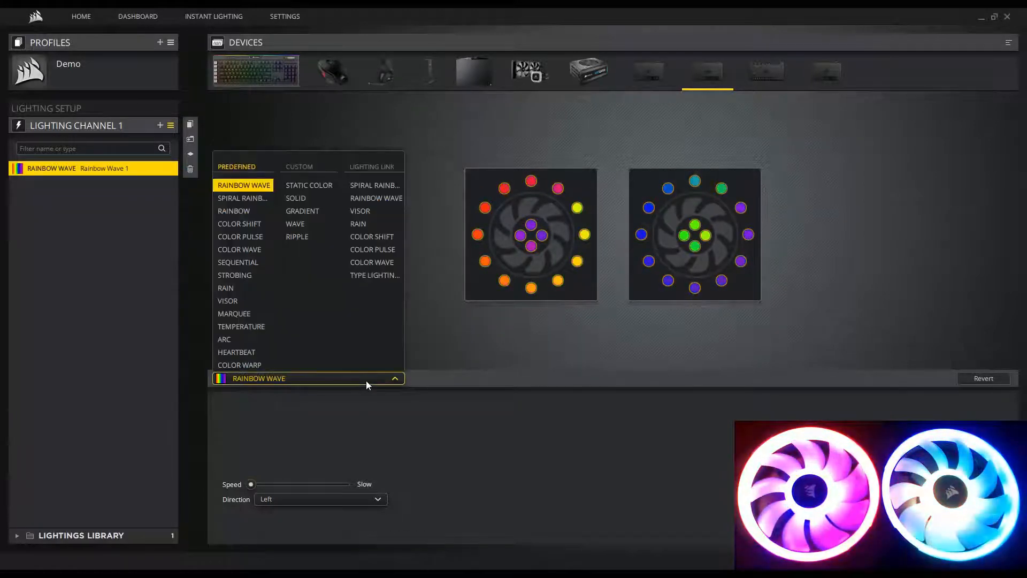
pyautogui.click(259, 200)
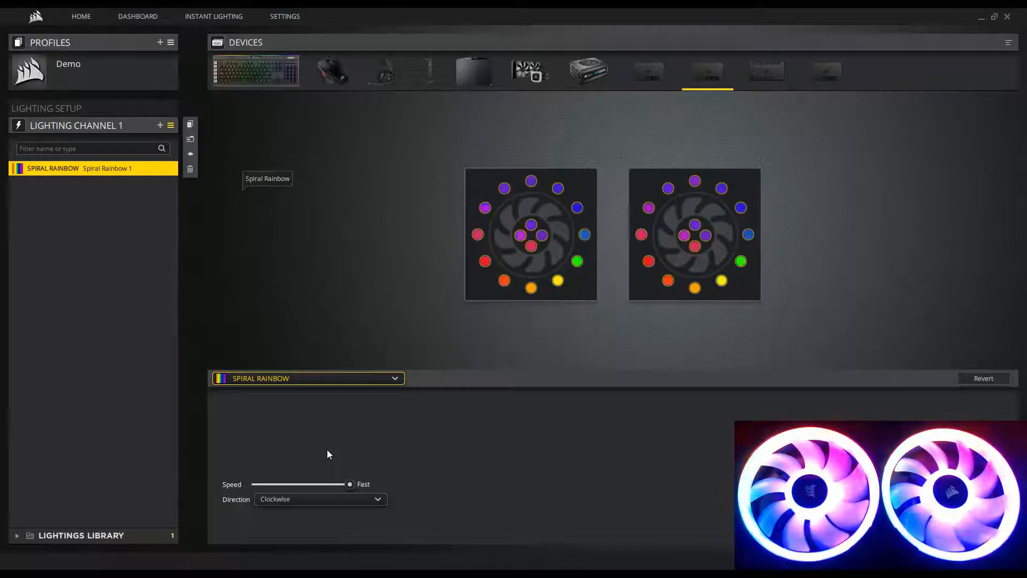
pyautogui.click(283, 484)
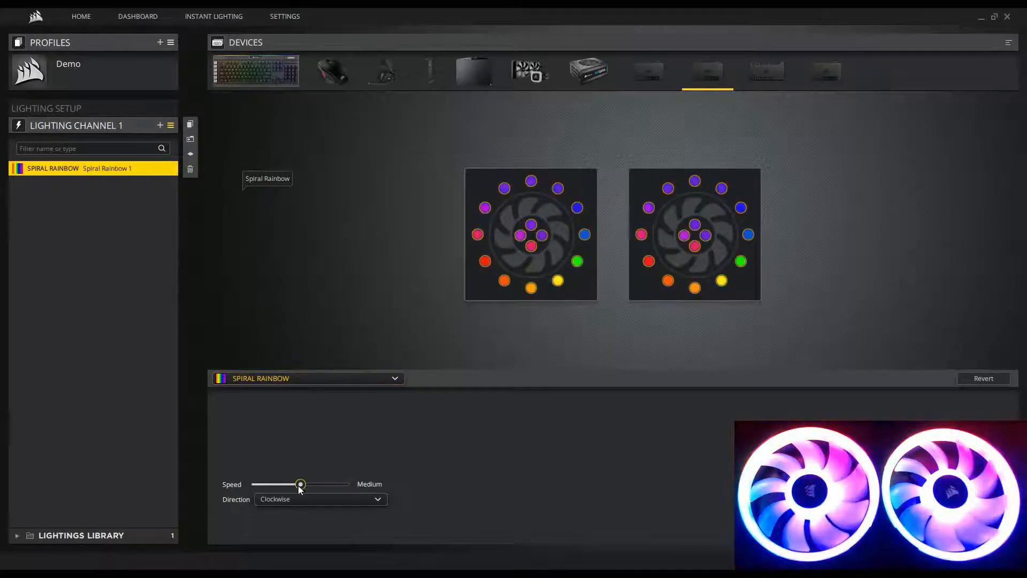
pyautogui.moveTo(299, 486); pyautogui.dragTo(251, 486)
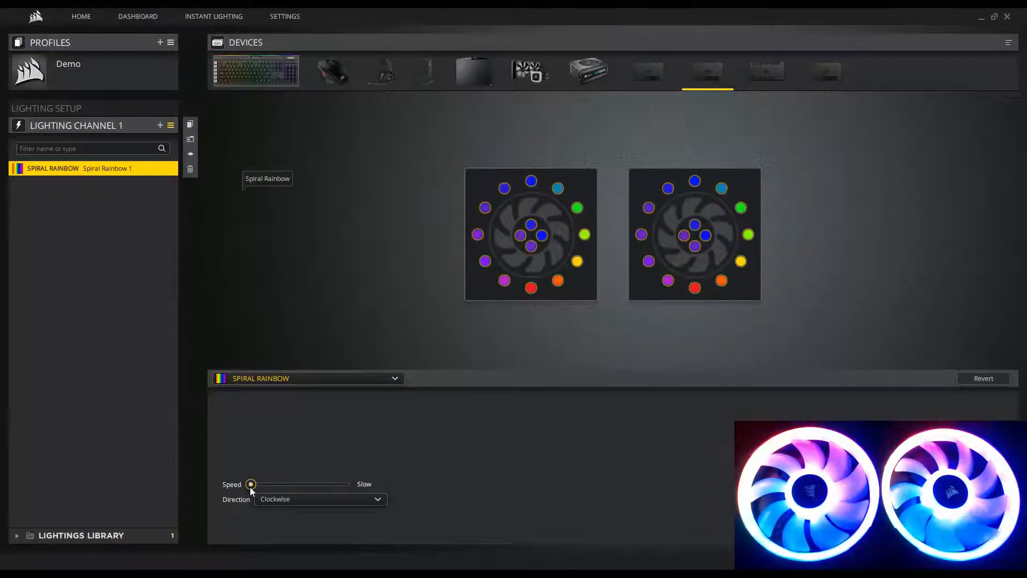
pyautogui.click(363, 499)
pyautogui.click(367, 526)
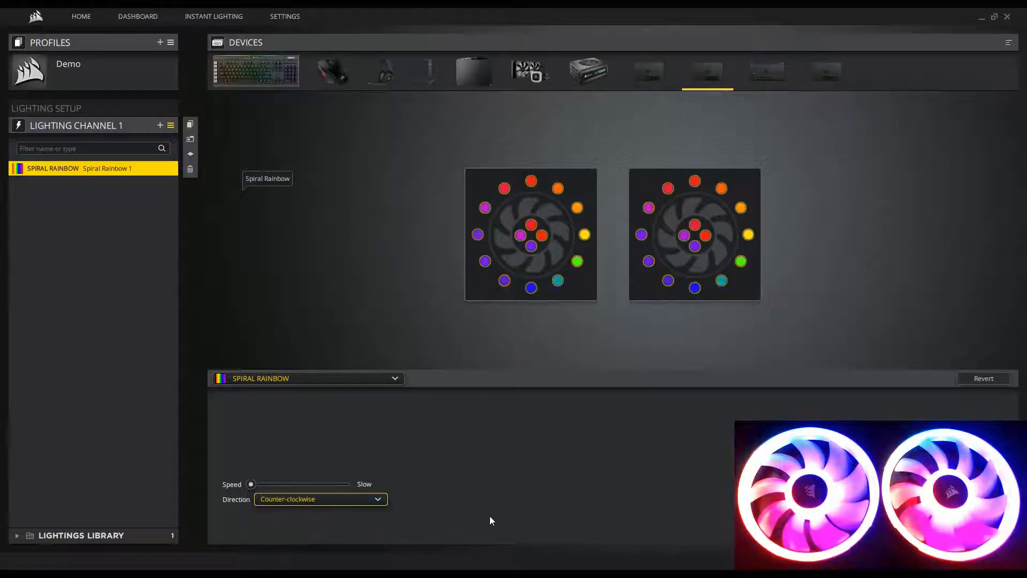
# Step: Change the layer's effect from Spiral Rainbow to Rainbow, and replace that with Color Shift
pyautogui.click(325, 378)
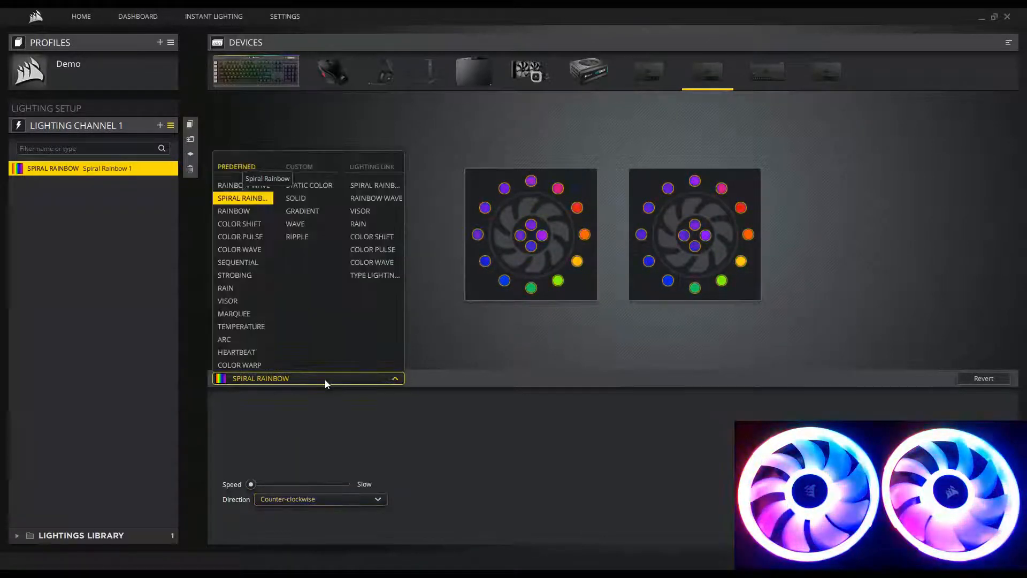
pyautogui.click(231, 212)
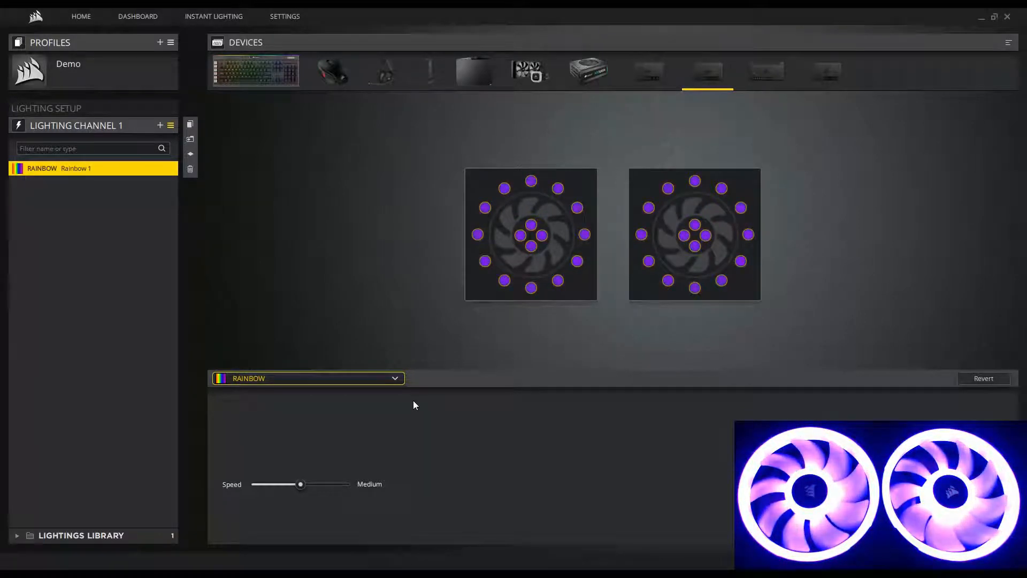
pyautogui.click(363, 379)
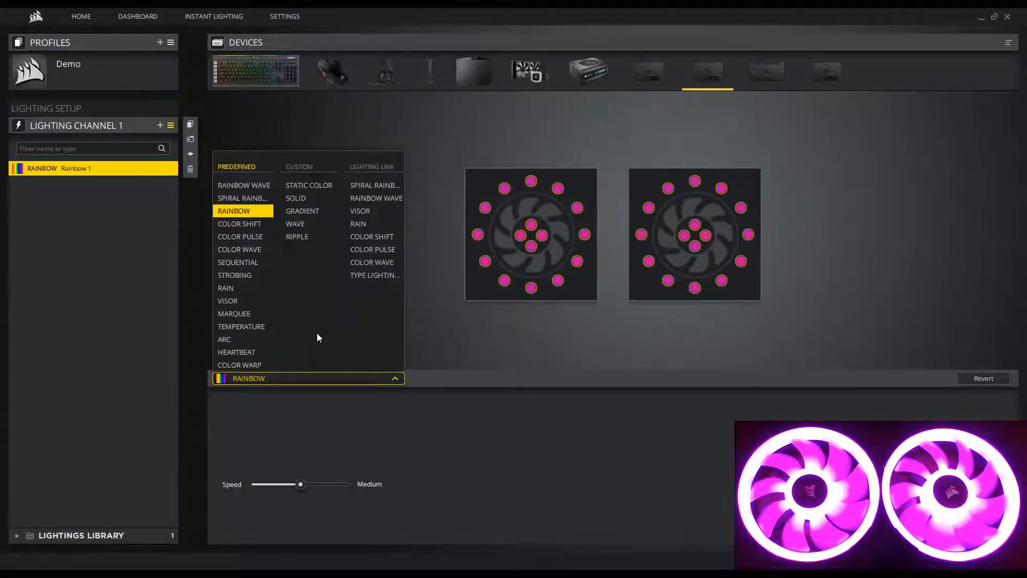
pyautogui.click(241, 225)
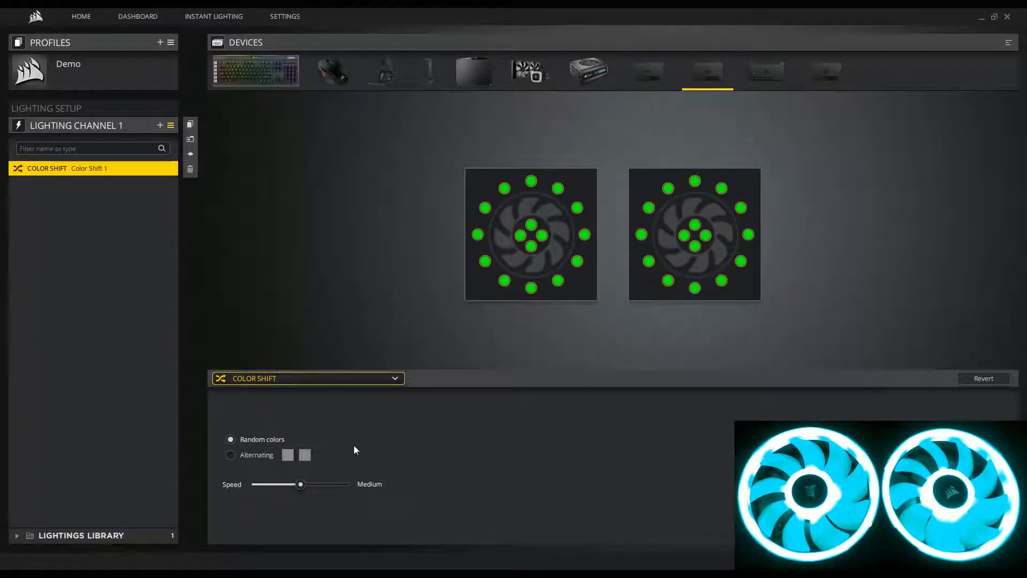
# Step: Make Color Shift alternate between two custom palette colors, bright pink first and dark red (bf1b2c) second
pyautogui.click(253, 456)
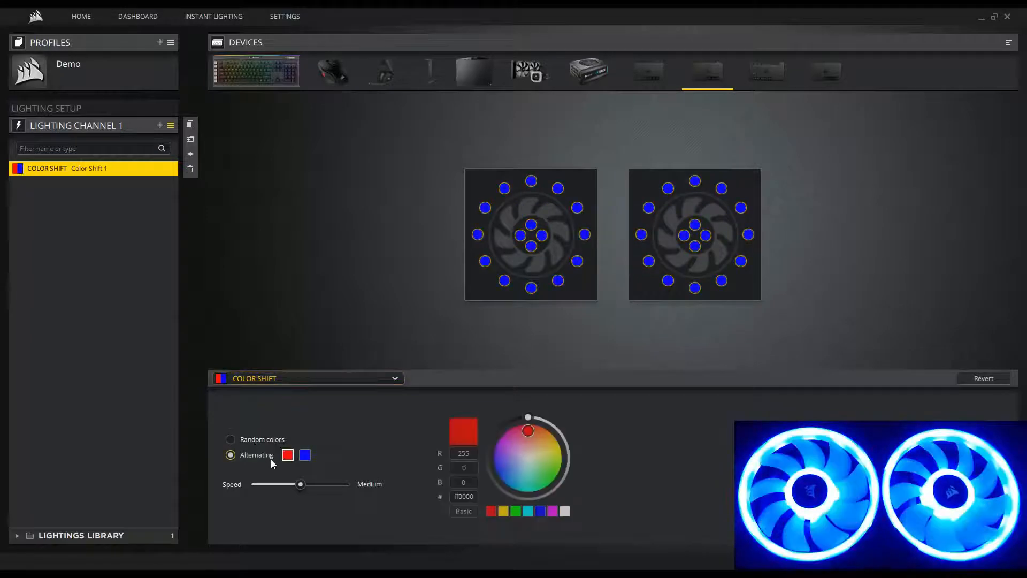
pyautogui.click(464, 512)
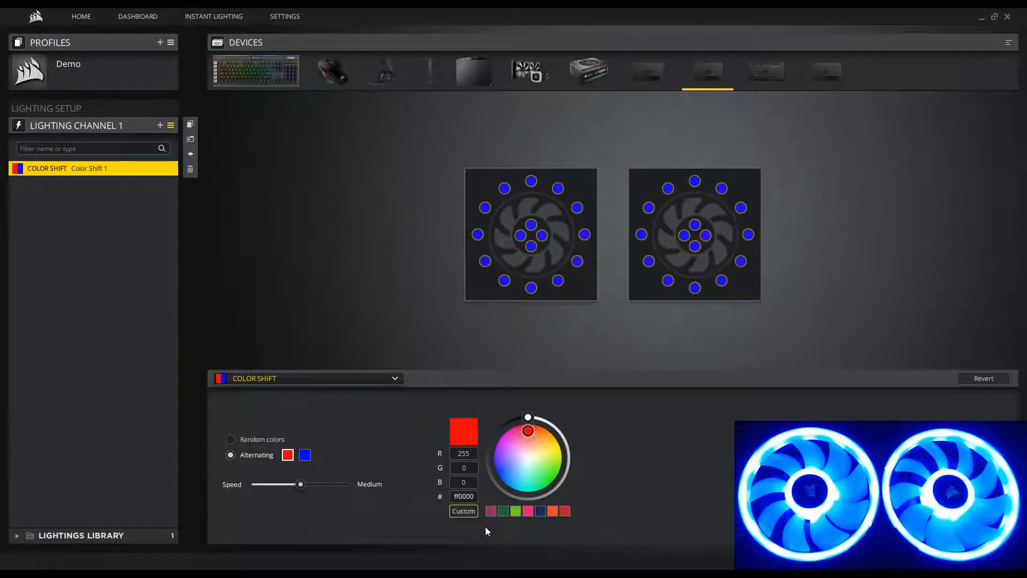
pyautogui.click(527, 512)
pyautogui.click(305, 455)
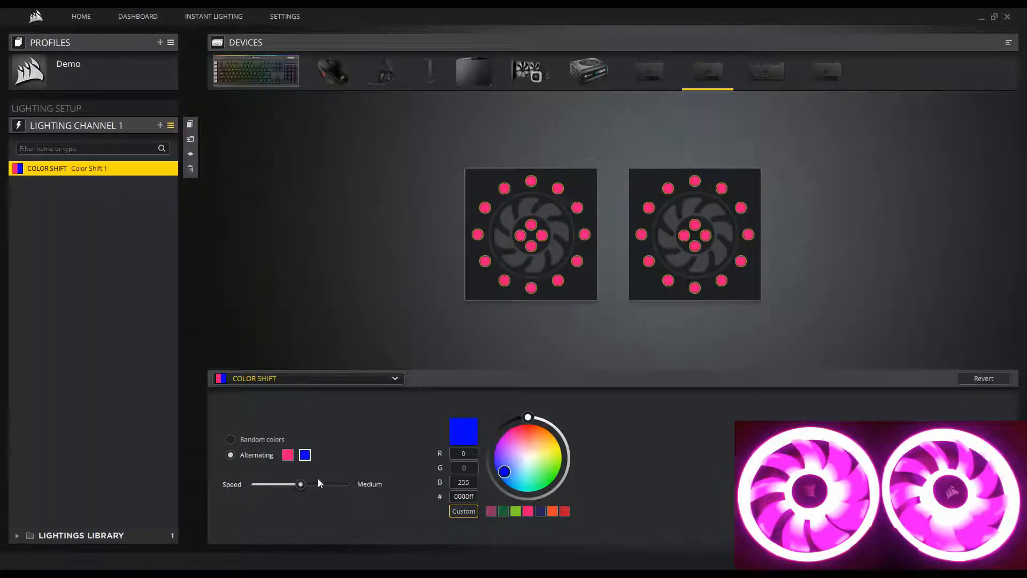
pyautogui.click(564, 511)
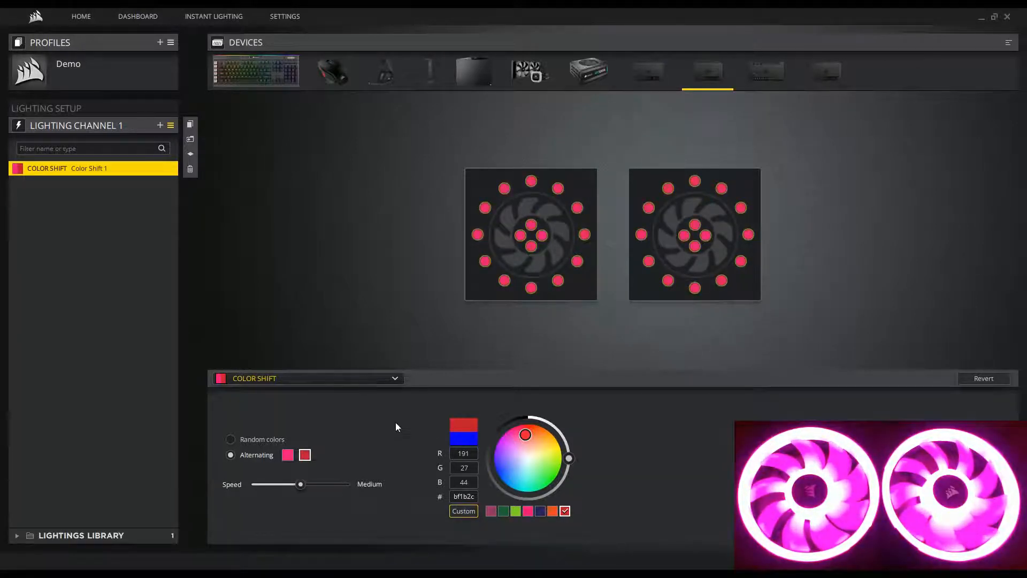
# Step: Change the effect to Color Pulse with alternating colors and show the custom color palette
pyautogui.click(385, 378)
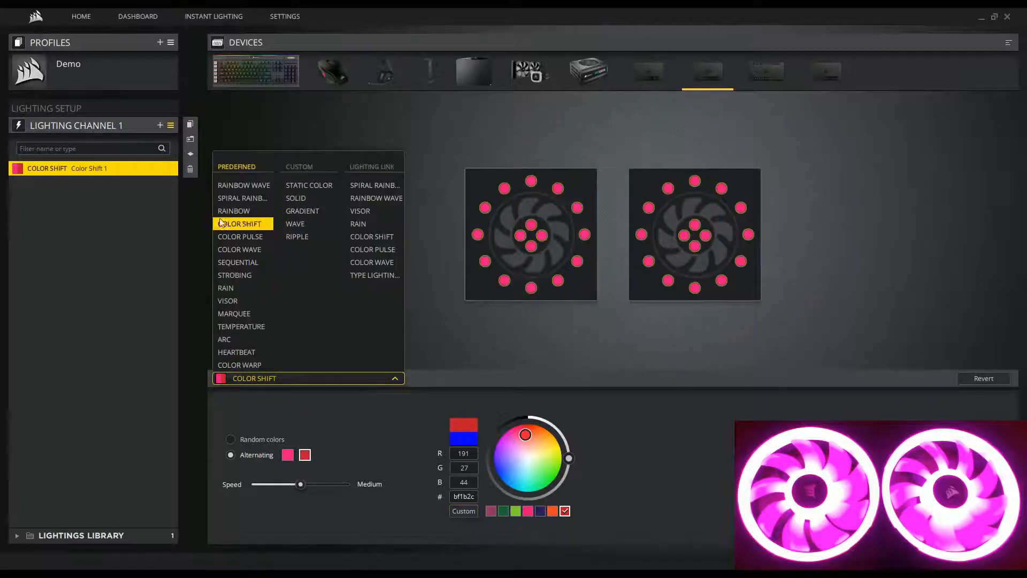
pyautogui.click(243, 234)
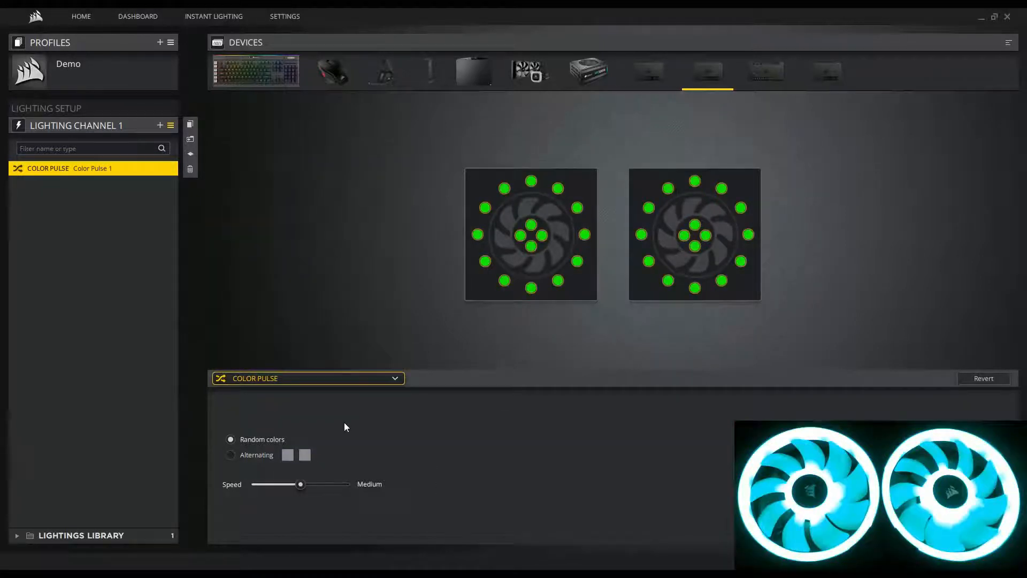
pyautogui.click(250, 455)
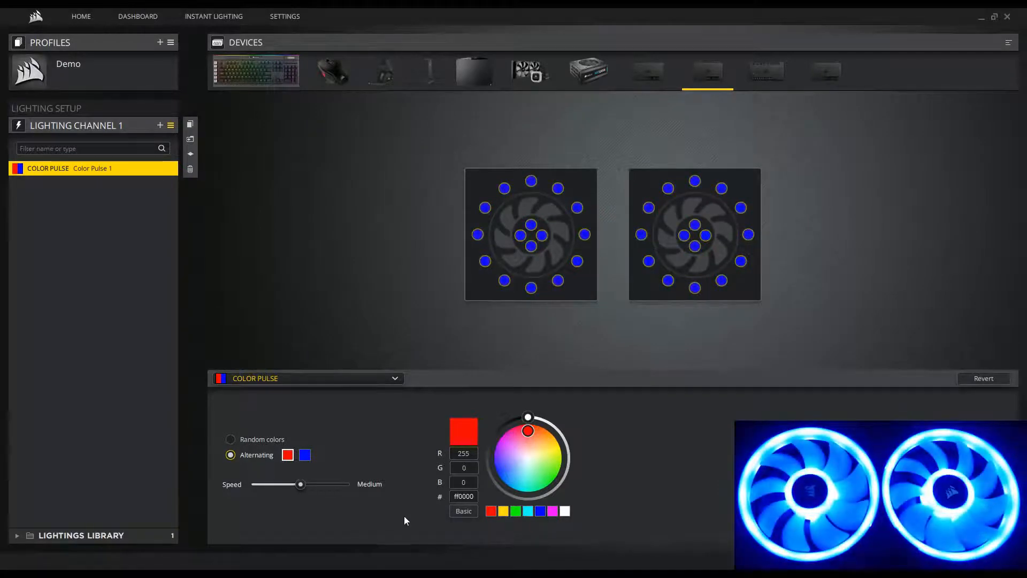
pyautogui.click(477, 512)
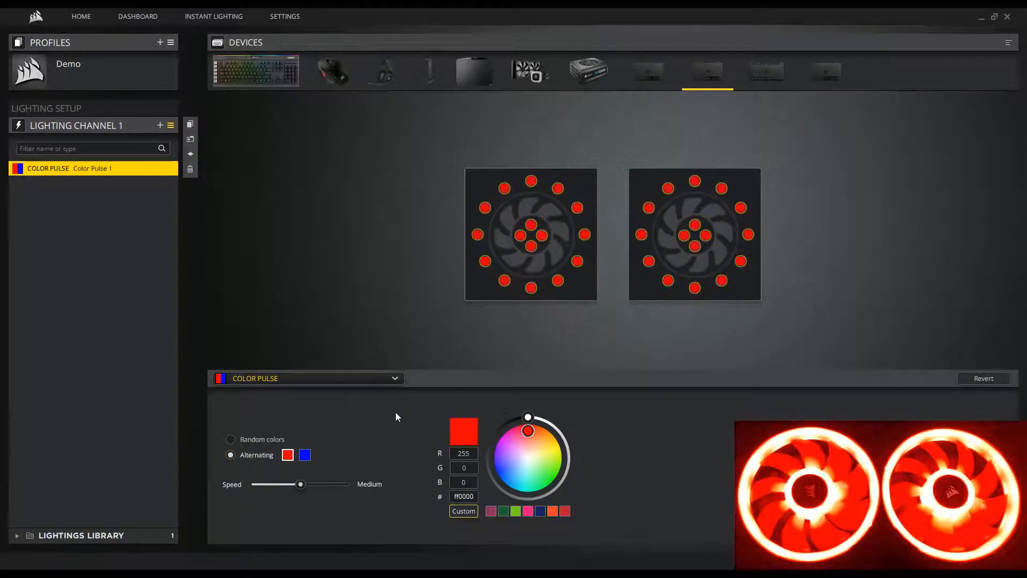
# Step: Change the effect to Color Wave and set its direction to Left
pyautogui.click(356, 381)
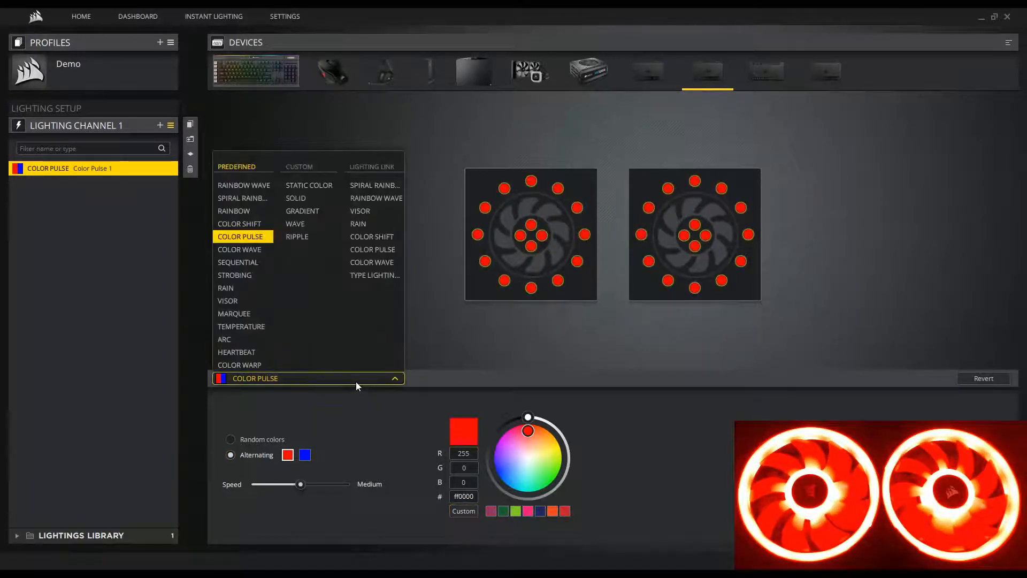
pyautogui.click(240, 249)
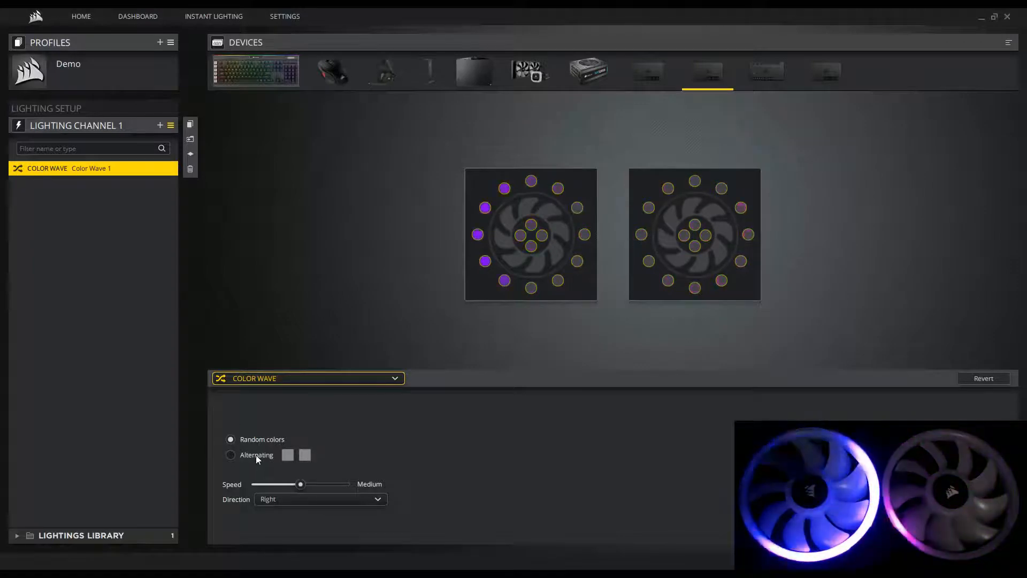
pyautogui.click(305, 505)
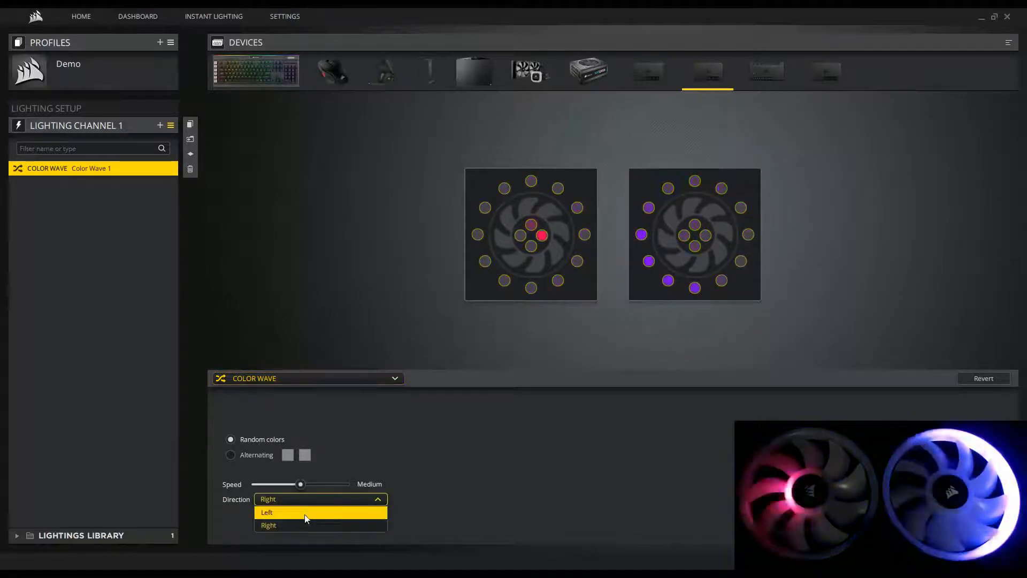
pyautogui.click(314, 512)
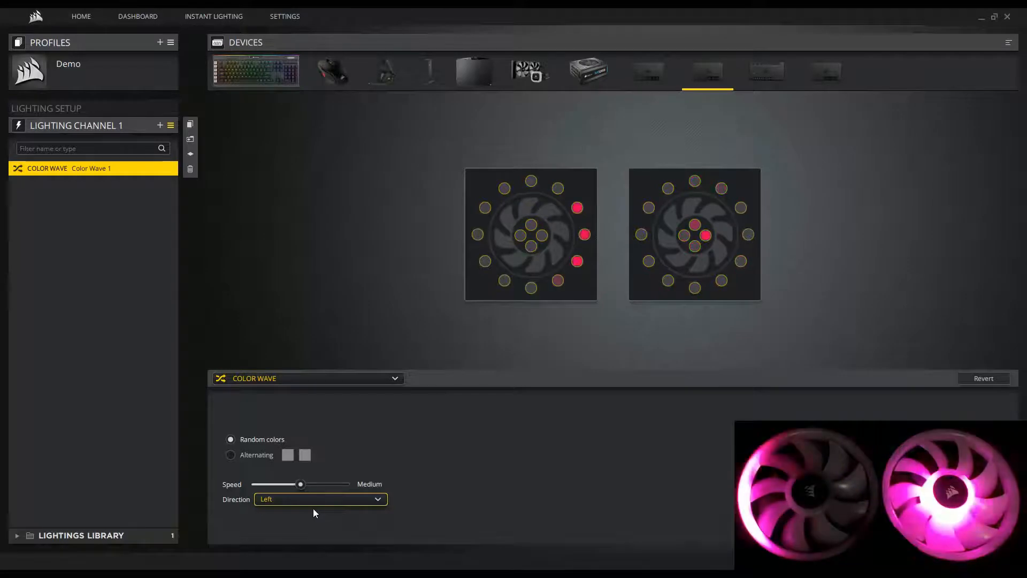
# Step: Change the effect to Sequential using a single color, with Slow speed and Left direction
pyautogui.click(328, 378)
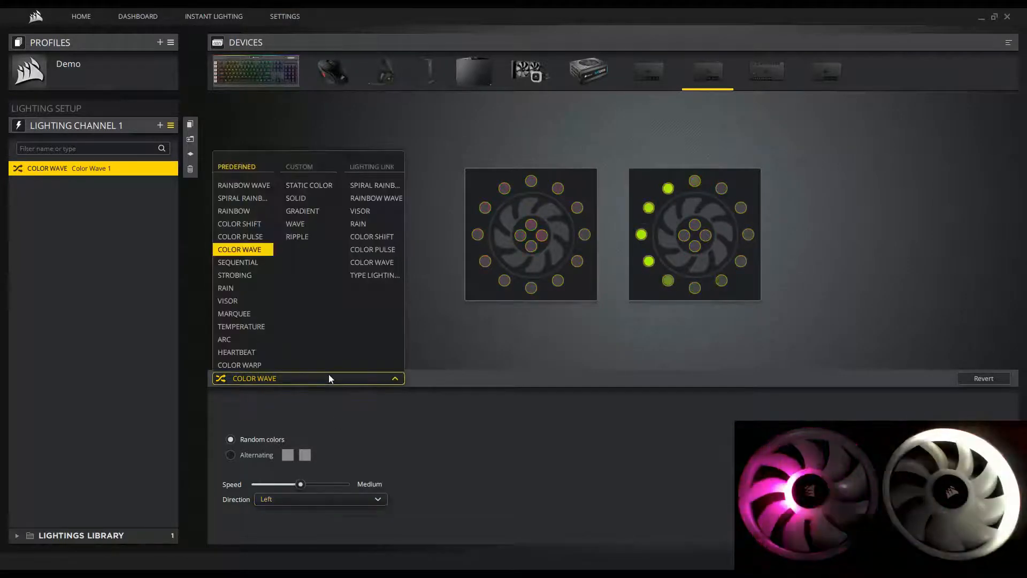
pyautogui.click(252, 262)
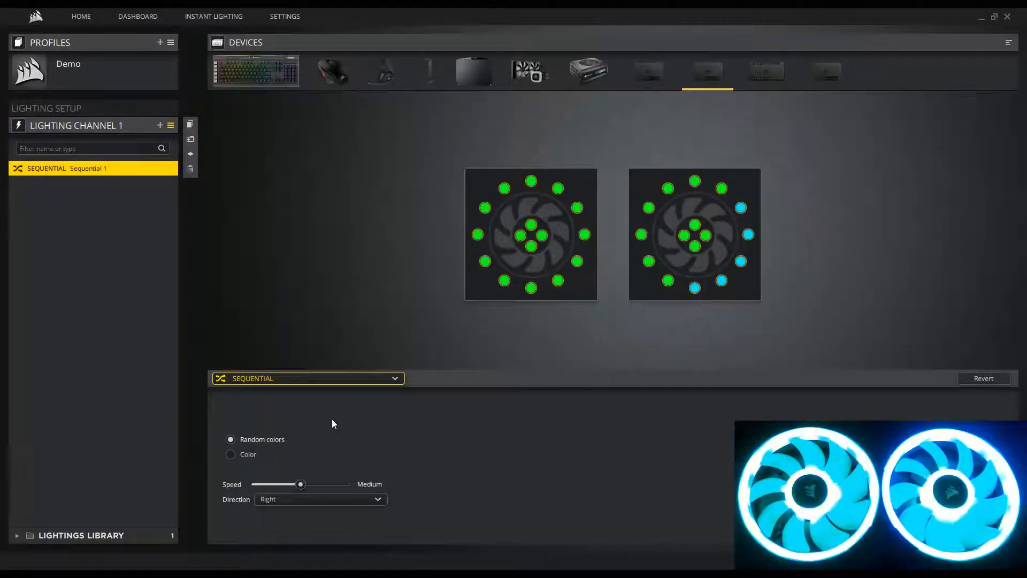
pyautogui.click(257, 453)
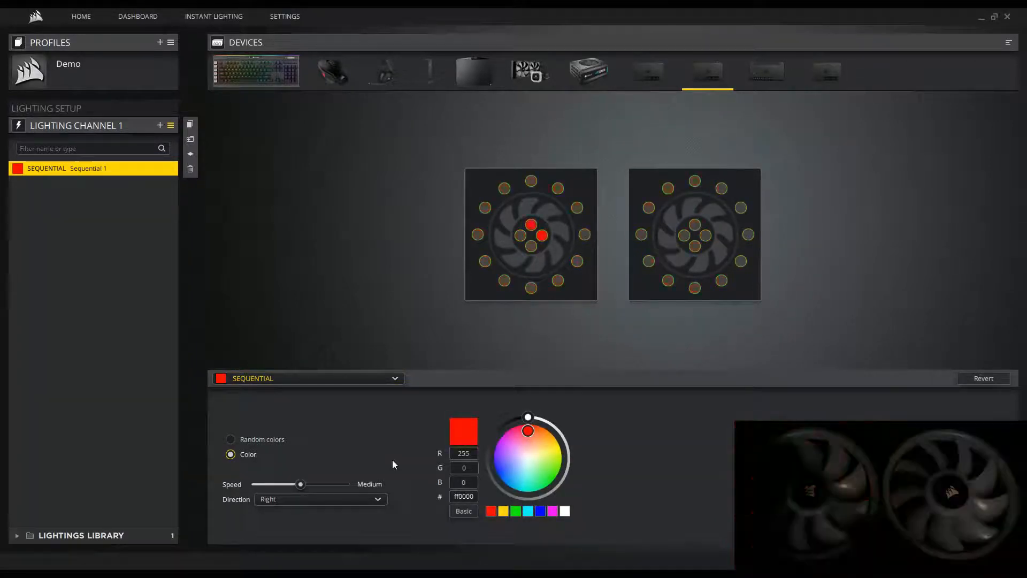
pyautogui.click(252, 484)
pyautogui.click(343, 499)
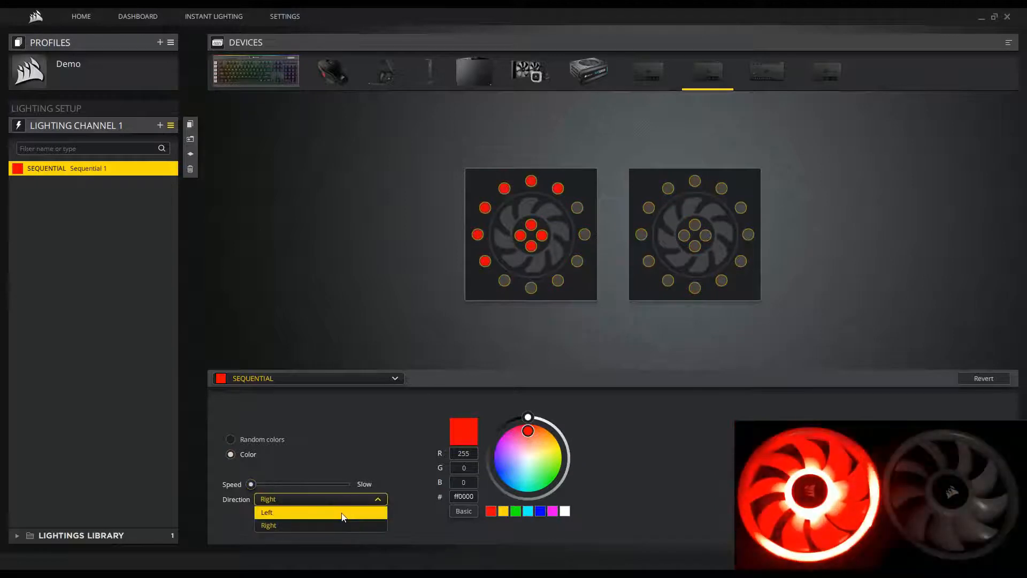
pyautogui.click(342, 512)
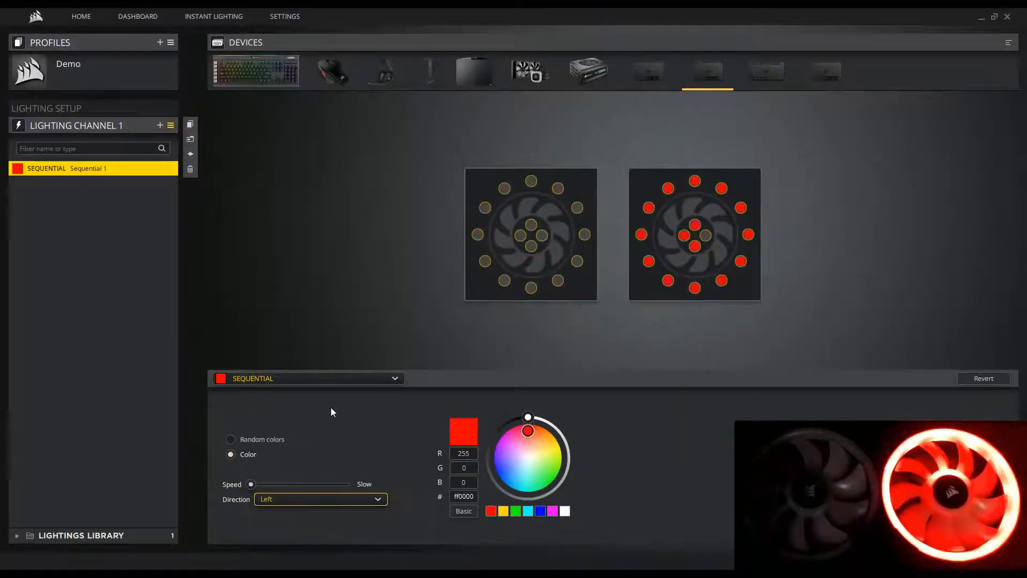
# Step: Try the Strobing effect on the layer and replace it with the Rain effect
pyautogui.click(313, 379)
pyautogui.click(231, 275)
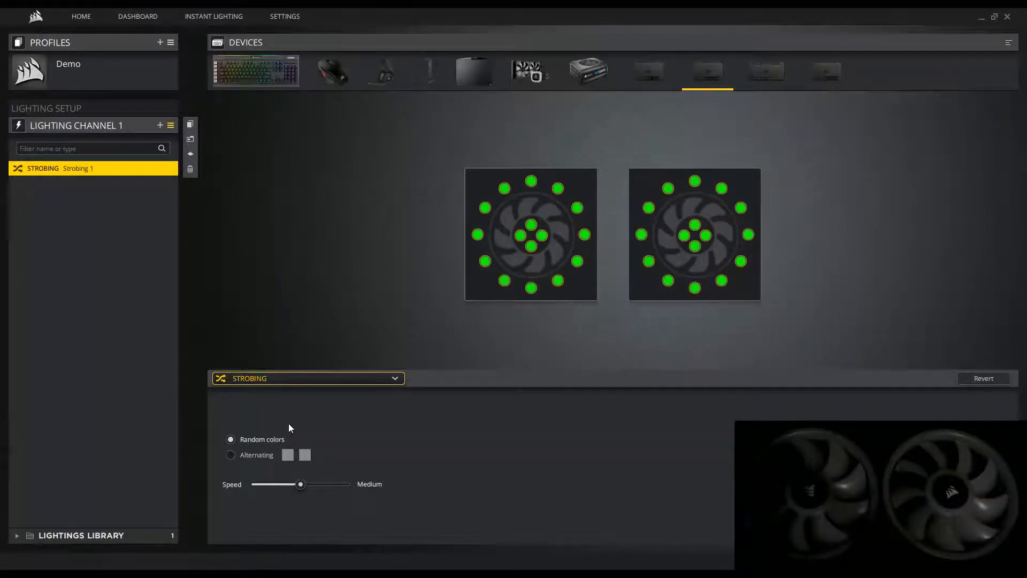
pyautogui.click(288, 380)
pyautogui.click(250, 290)
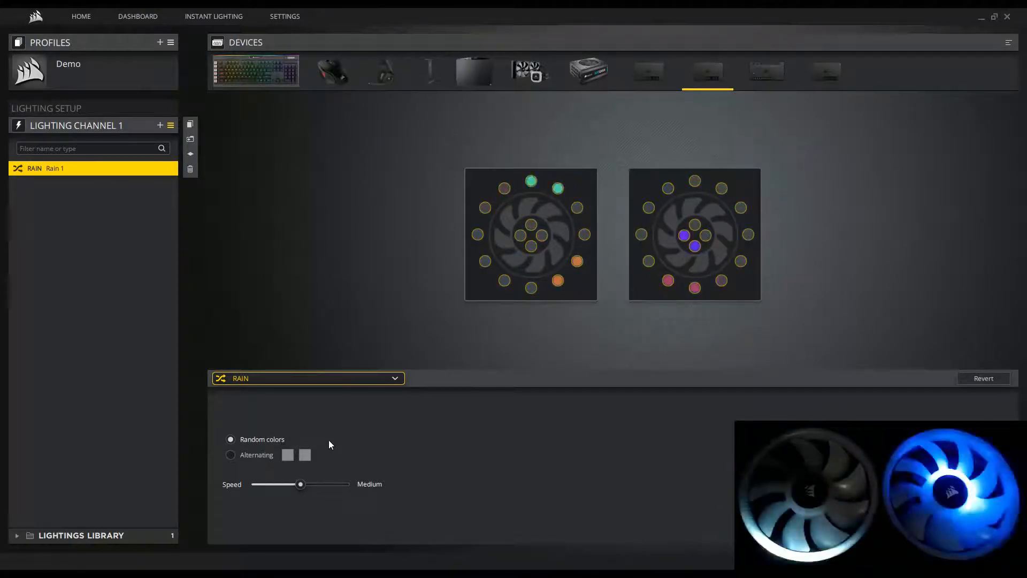
# Step: Try the Visor effect at Slow speed and replace it with the Marquee effect
pyautogui.click(358, 380)
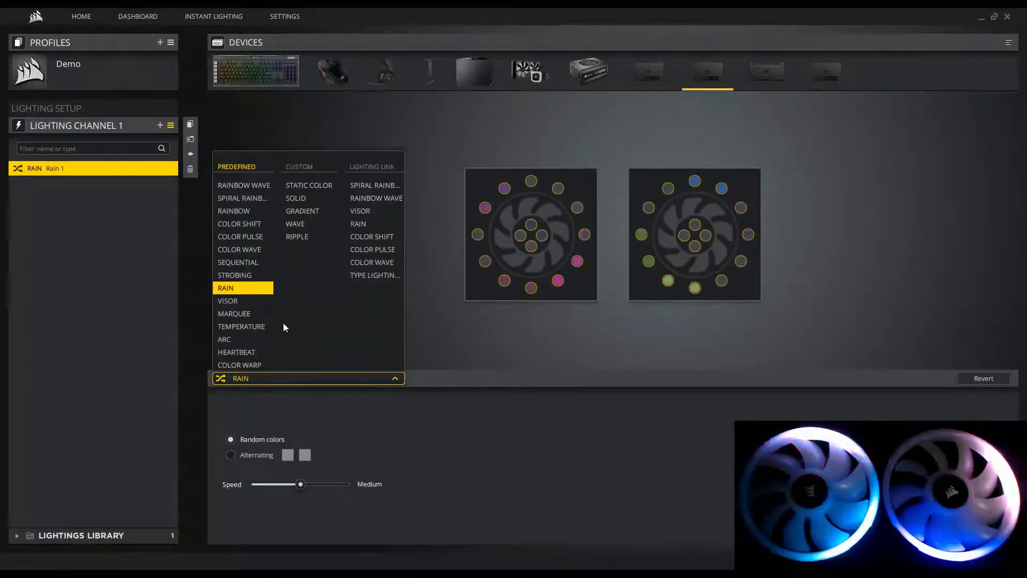
pyautogui.click(240, 301)
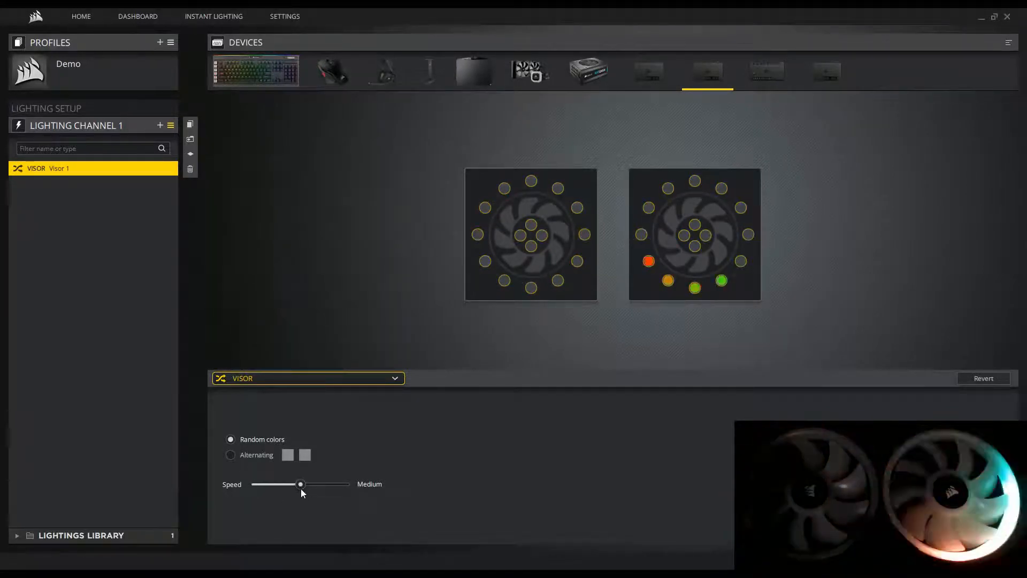
pyautogui.moveTo(300, 484); pyautogui.dragTo(250, 485)
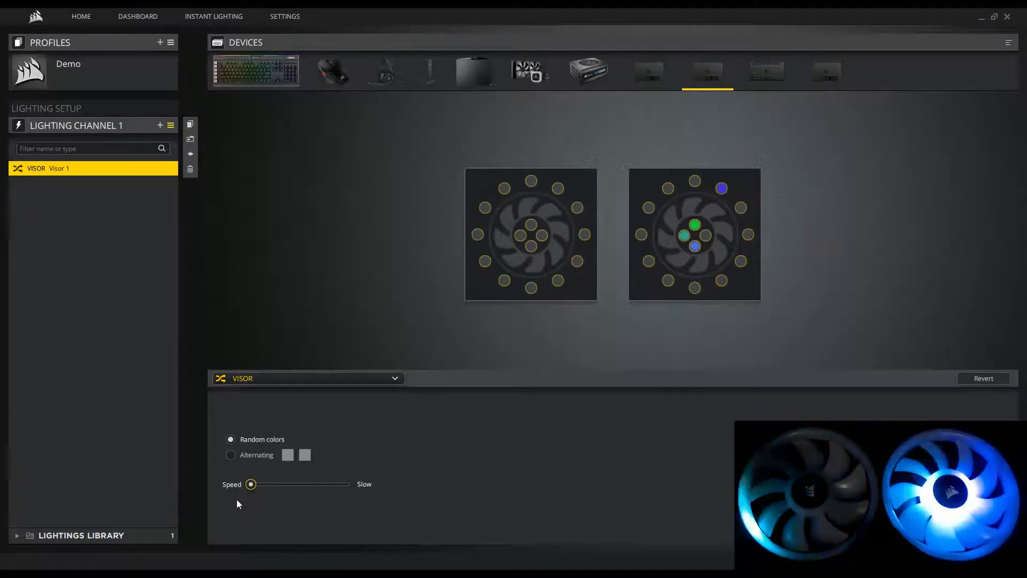
pyautogui.click(322, 381)
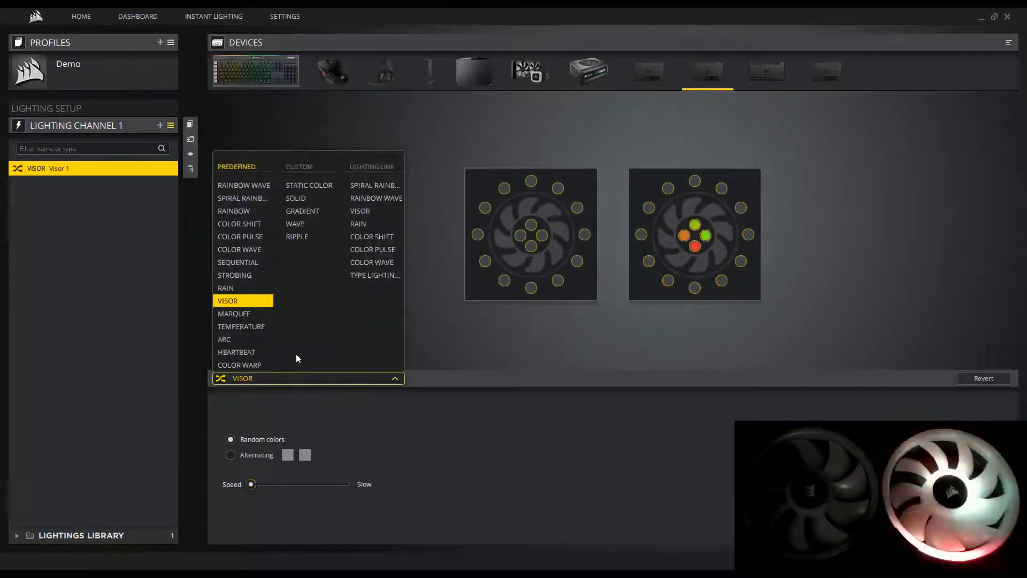
pyautogui.click(236, 312)
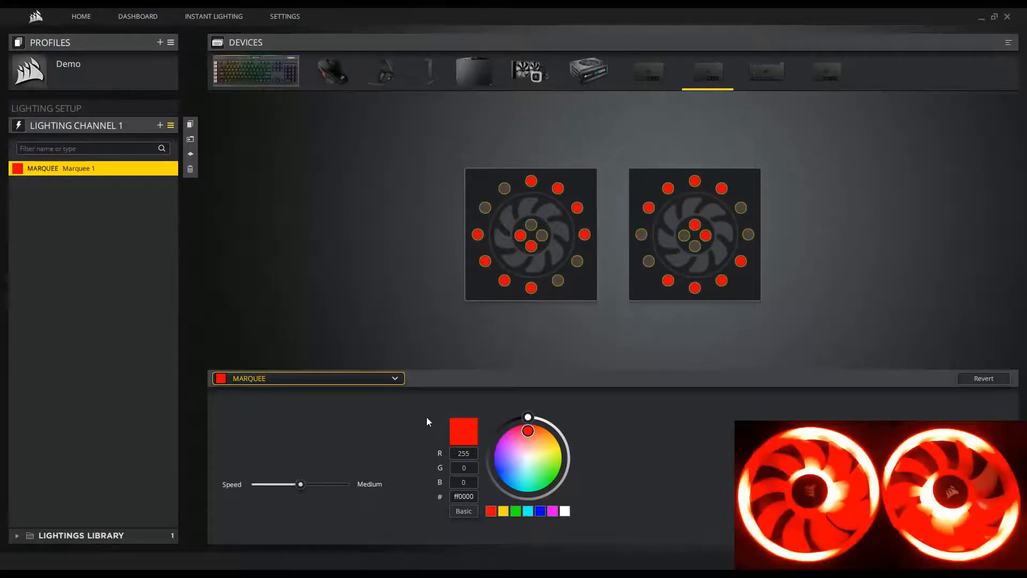
# Step: Change the effect to Temperature and choose H115i pro Coolant as its sensor
pyautogui.click(347, 381)
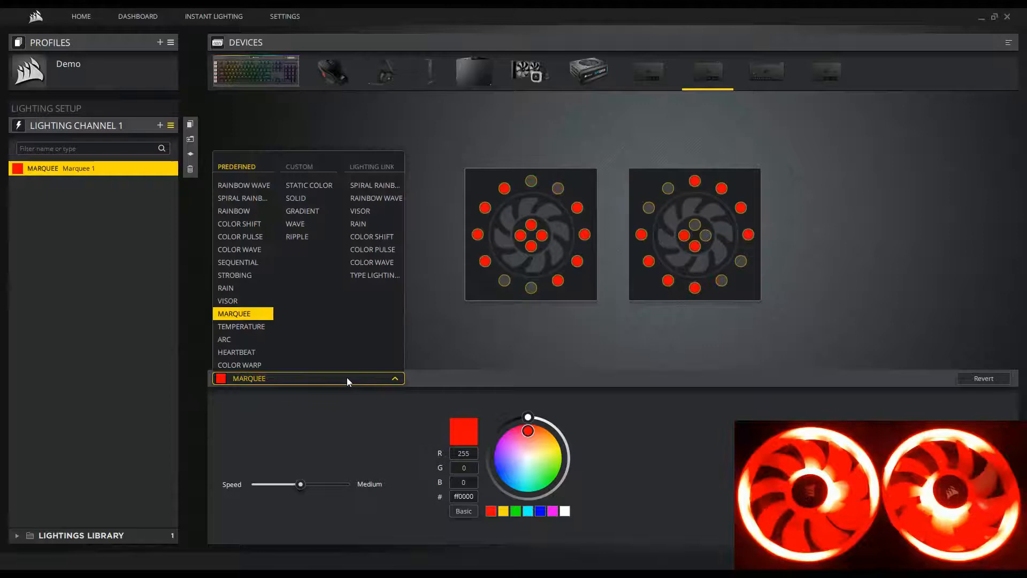
pyautogui.click(260, 327)
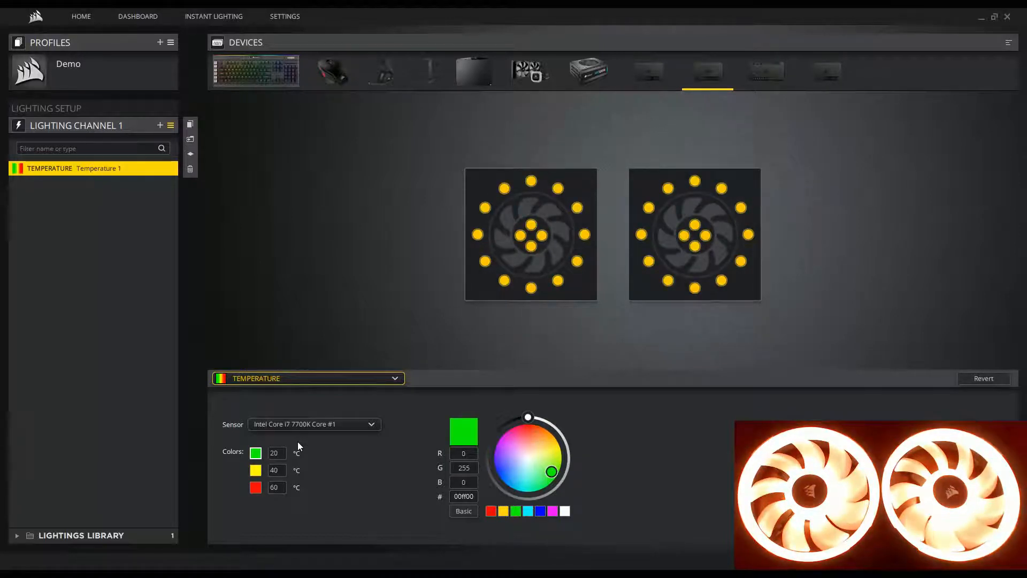
pyautogui.click(358, 424)
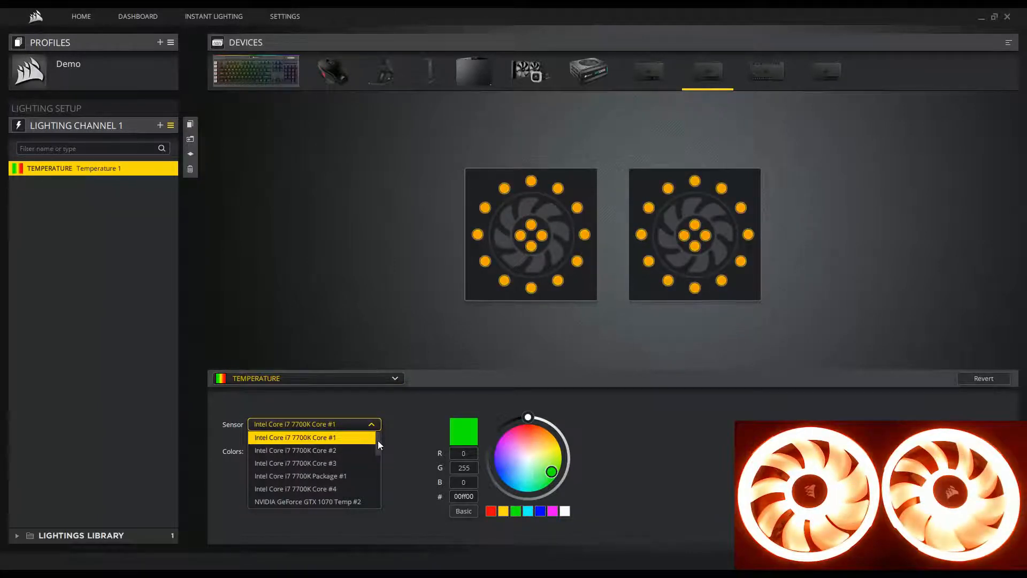
pyautogui.moveTo(377, 441); pyautogui.dragTo(384, 493)
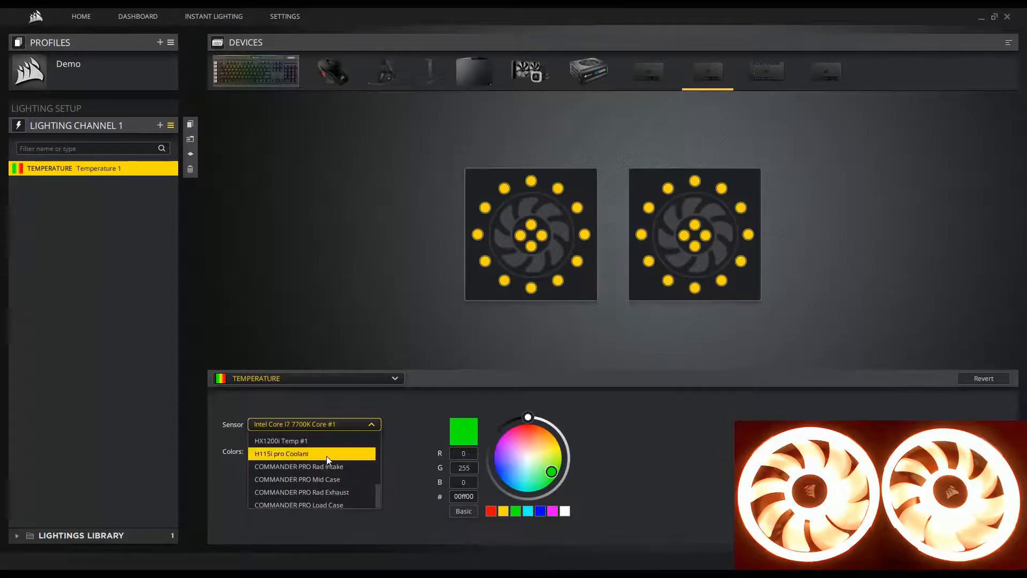
pyautogui.click(342, 453)
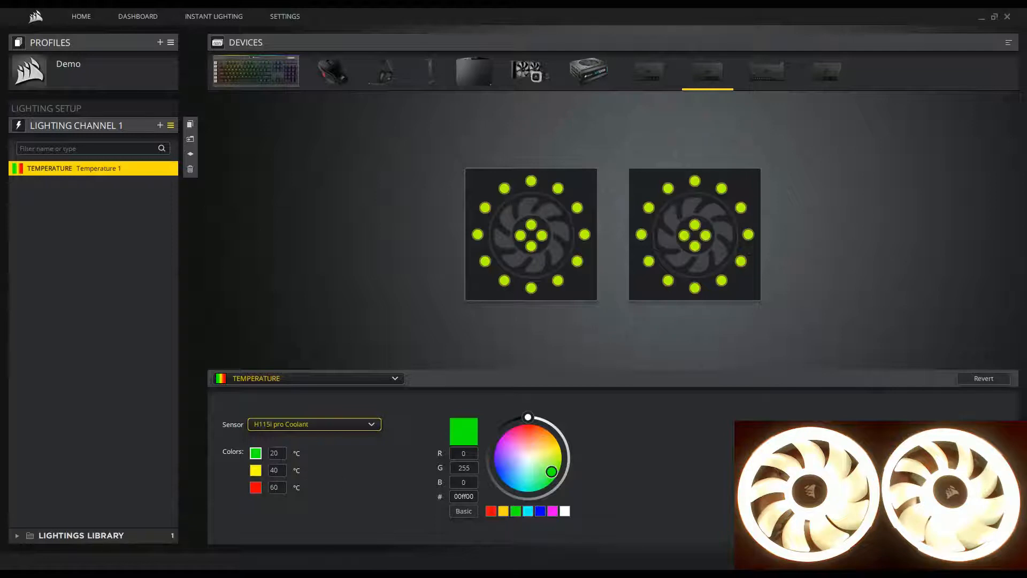
# Step: Set the Temperature effect's red threshold to 40 °C and its yellow threshold to 36 °C
pyautogui.click(275, 470)
pyautogui.click(275, 471)
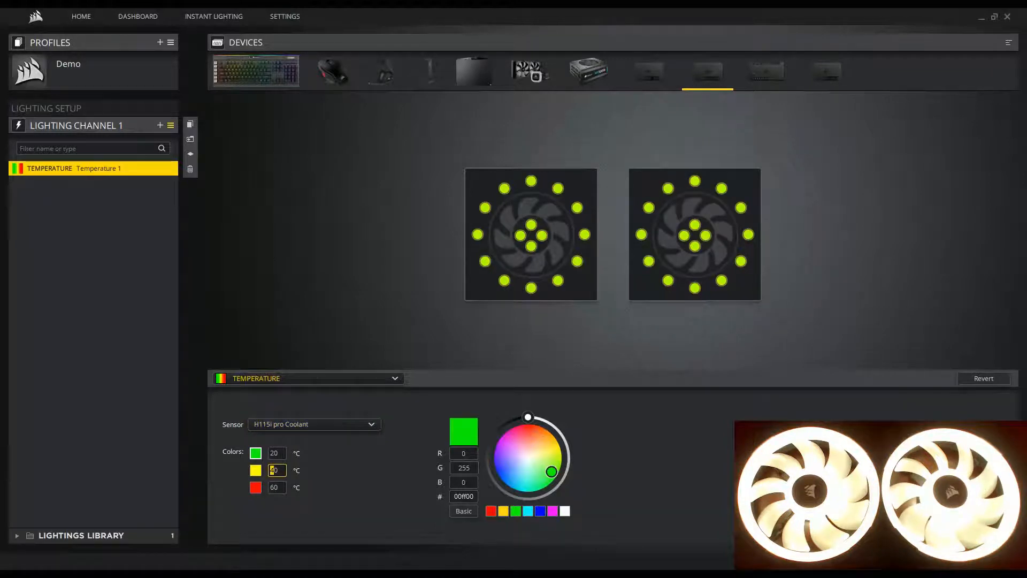
pyautogui.click(276, 487)
pyautogui.write('40')
pyautogui.click(278, 471)
pyautogui.write('36')
pyautogui.hotkey('shift', 'Tab')
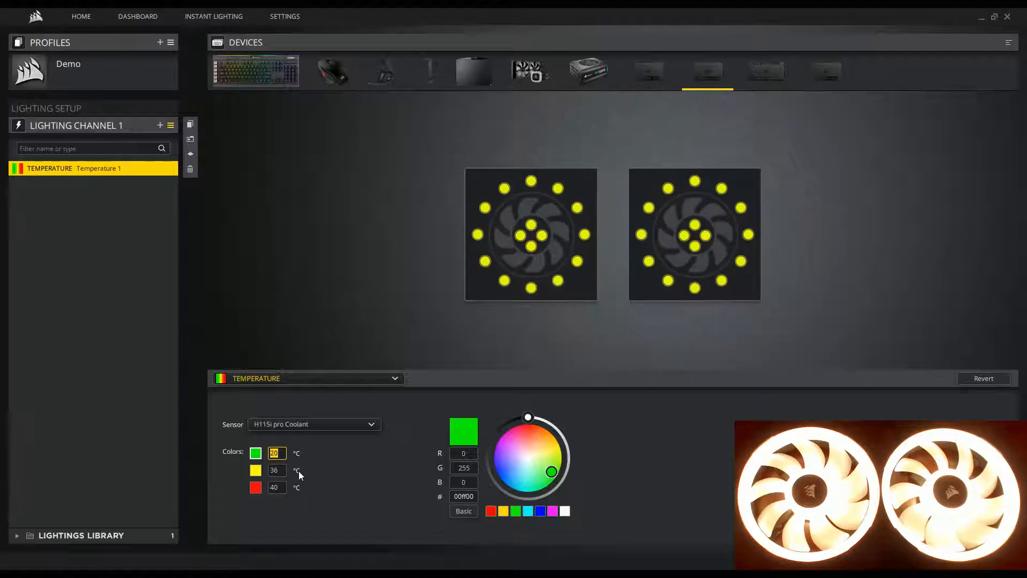
# Step: Try the Arc effect on the layer and replace it with the Heartbeat effect
pyautogui.click(345, 378)
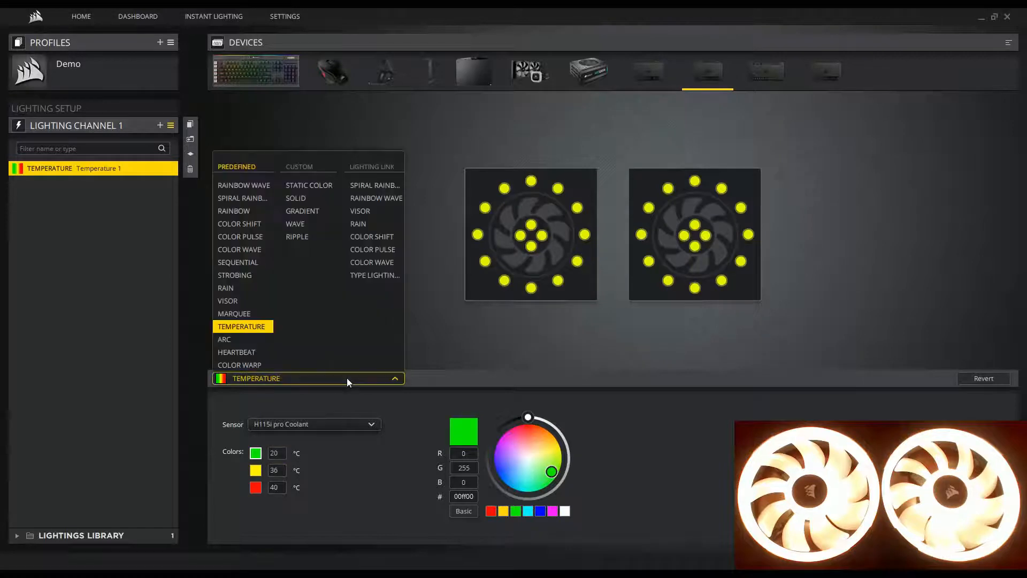
pyautogui.click(240, 341)
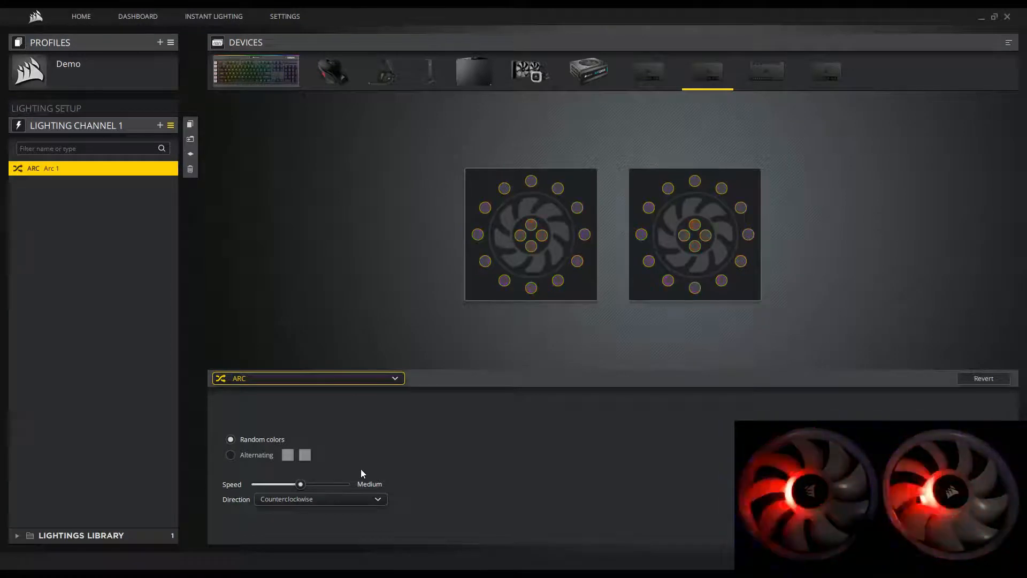
pyautogui.click(305, 379)
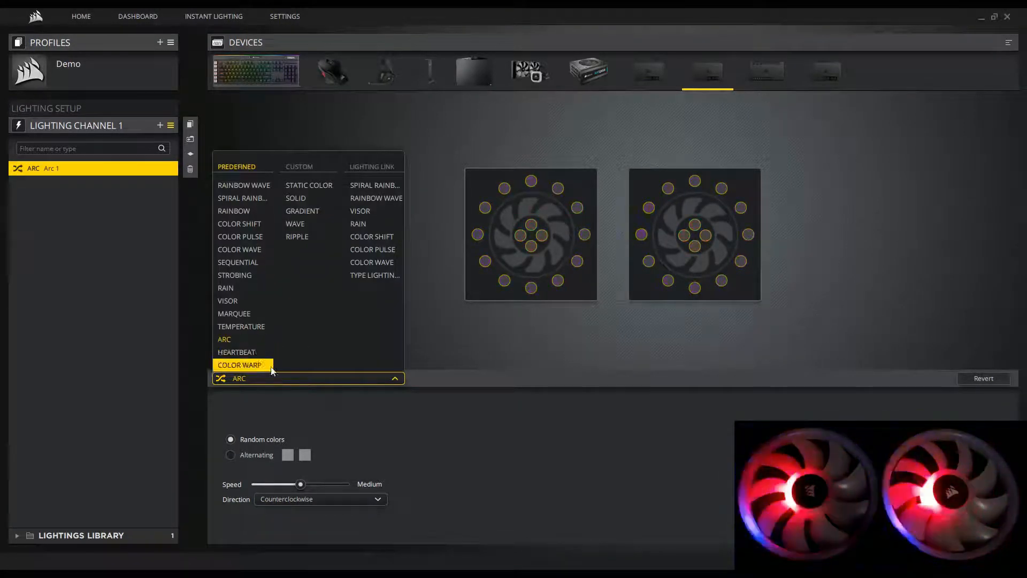
pyautogui.click(237, 352)
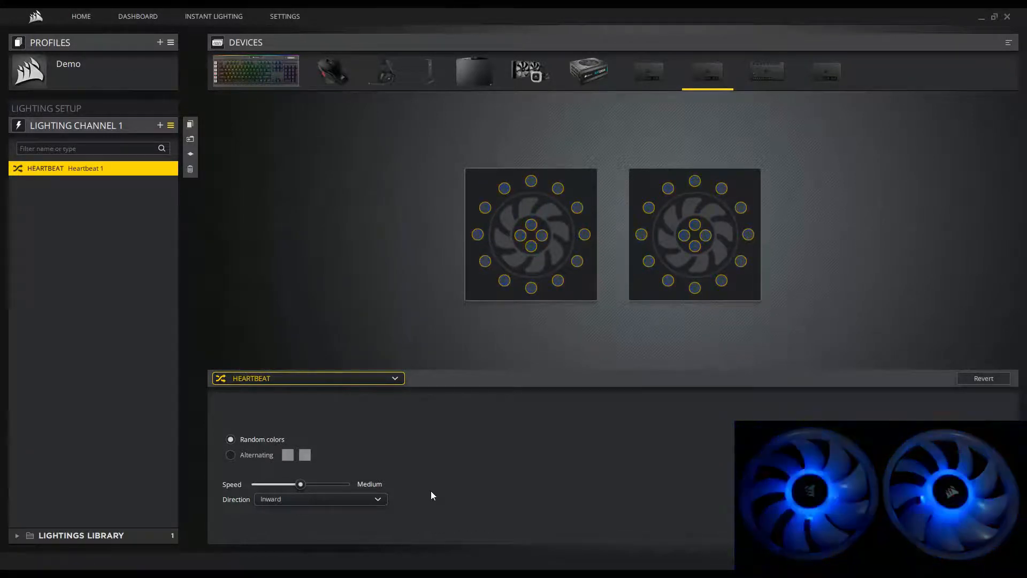
# Step: Set the Heartbeat effect's direction to Outward and replace the effect with Color Warp
pyautogui.click(349, 499)
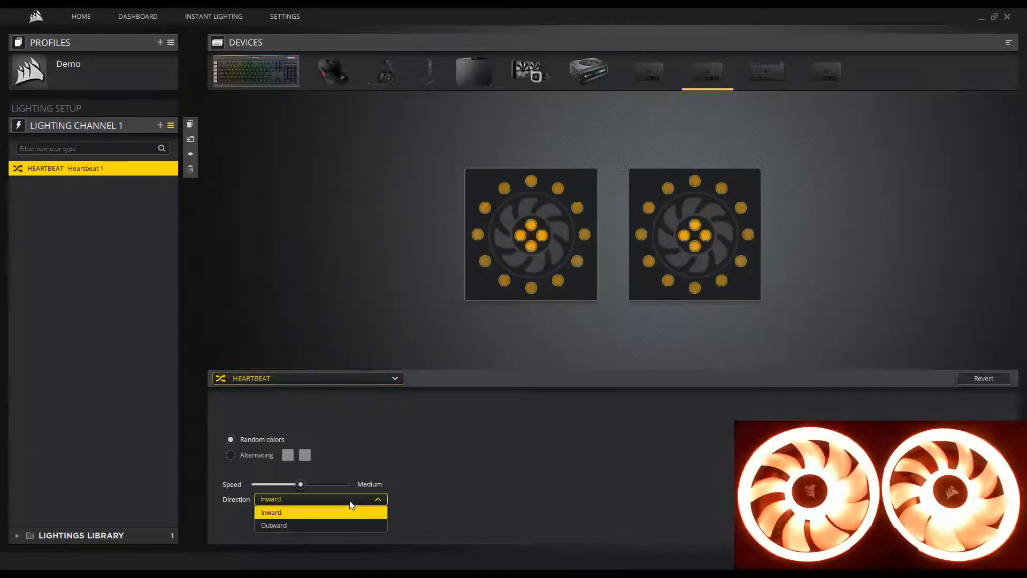
pyautogui.click(335, 525)
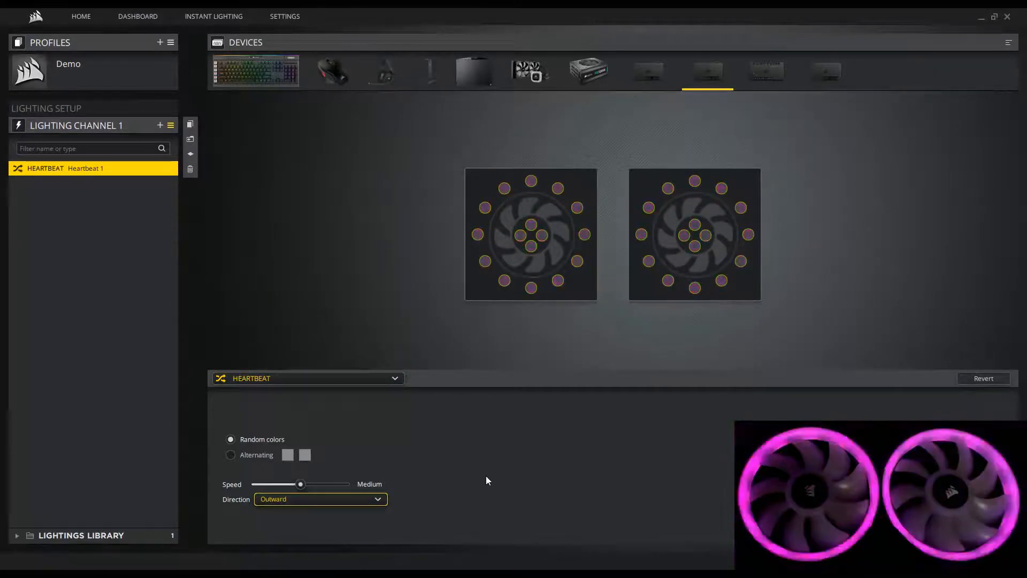
pyautogui.click(281, 378)
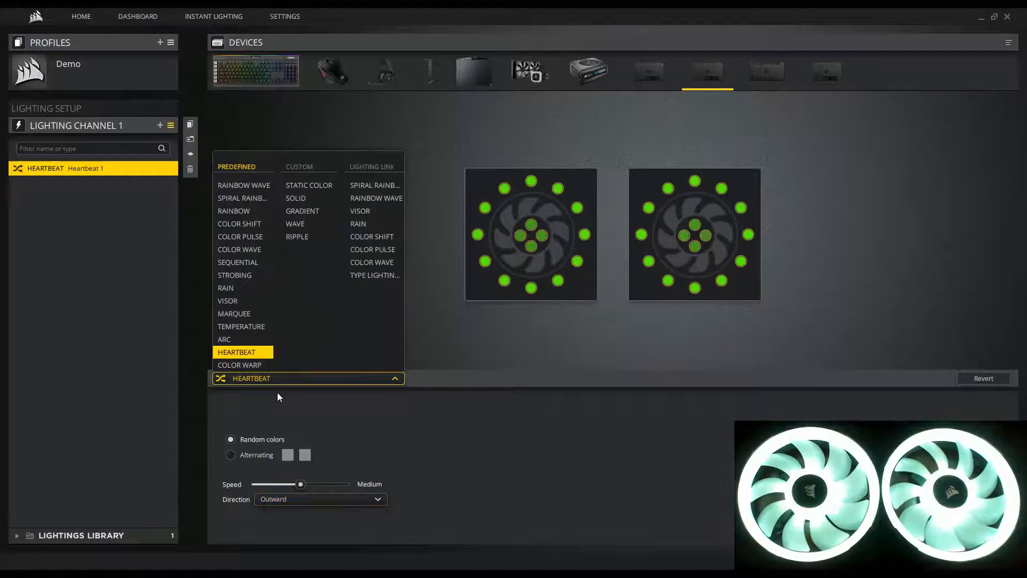
pyautogui.click(253, 362)
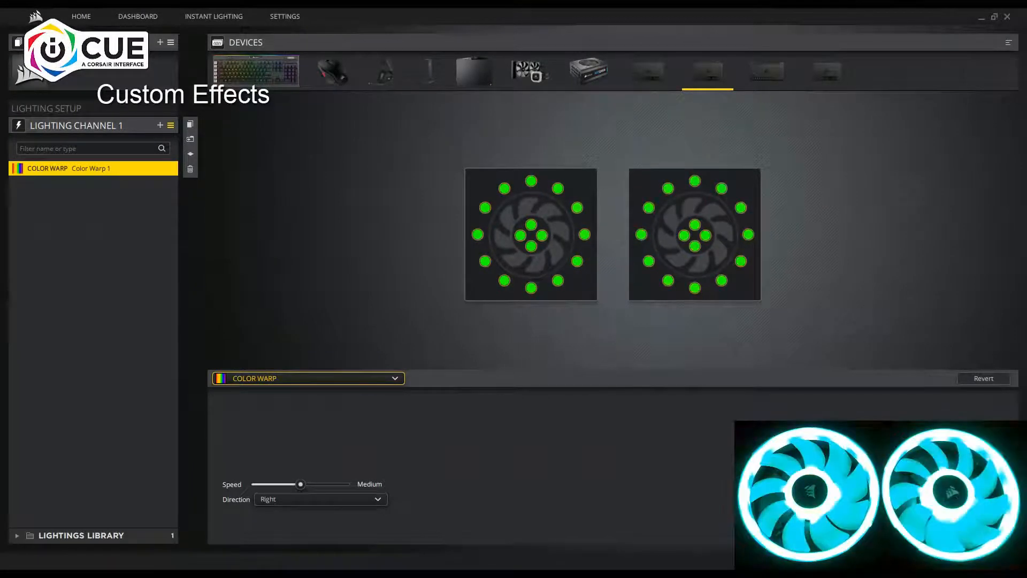
# Step: Change the layer to the custom Static Color effect and lower its opacity to near the minimum
pyautogui.click(322, 378)
pyautogui.click(311, 184)
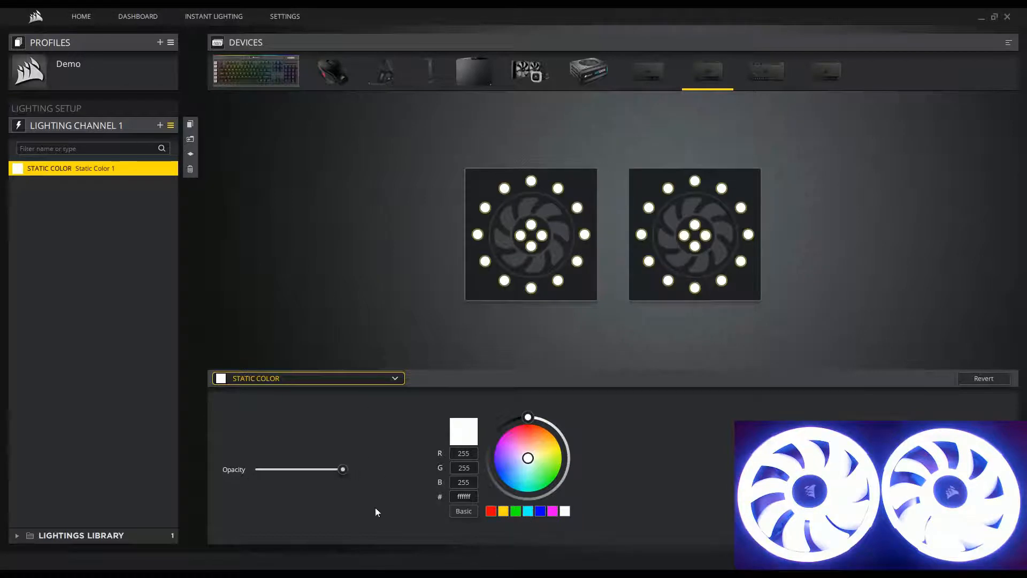
pyautogui.moveTo(342, 472); pyautogui.dragTo(274, 477)
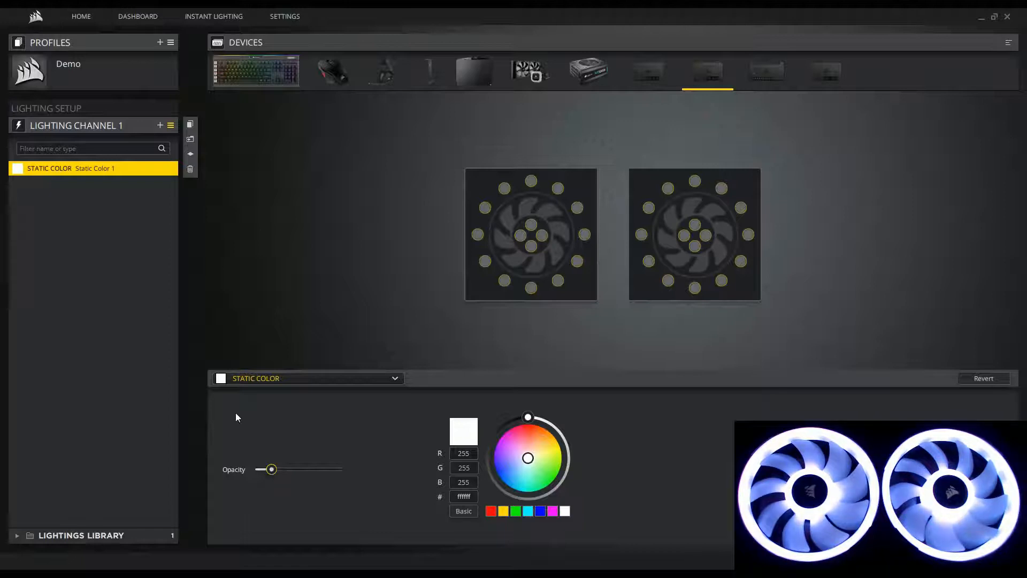
# Step: Change the layer to the custom Solid effect and insert a first lighting object
pyautogui.click(353, 380)
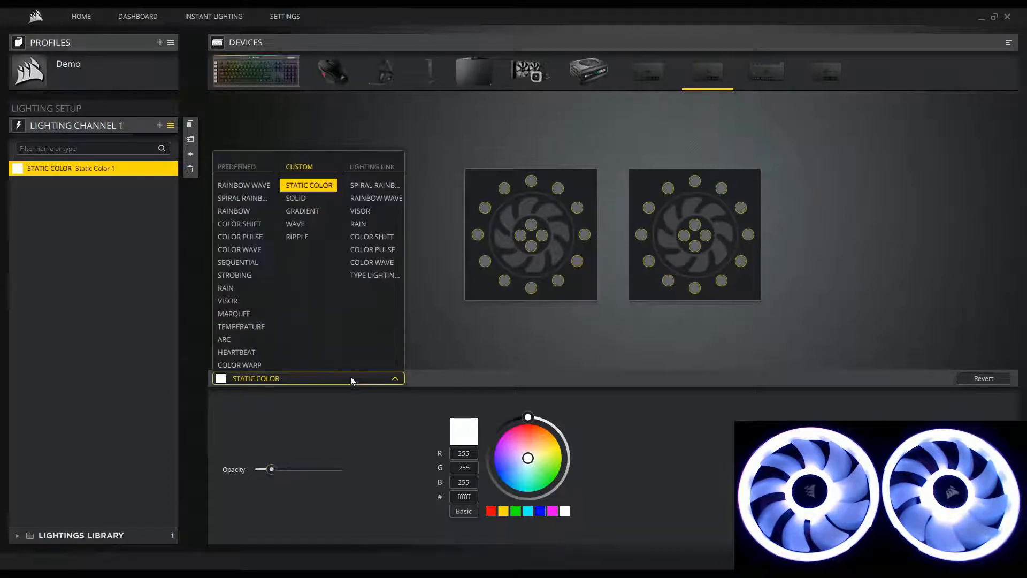
pyautogui.click(296, 198)
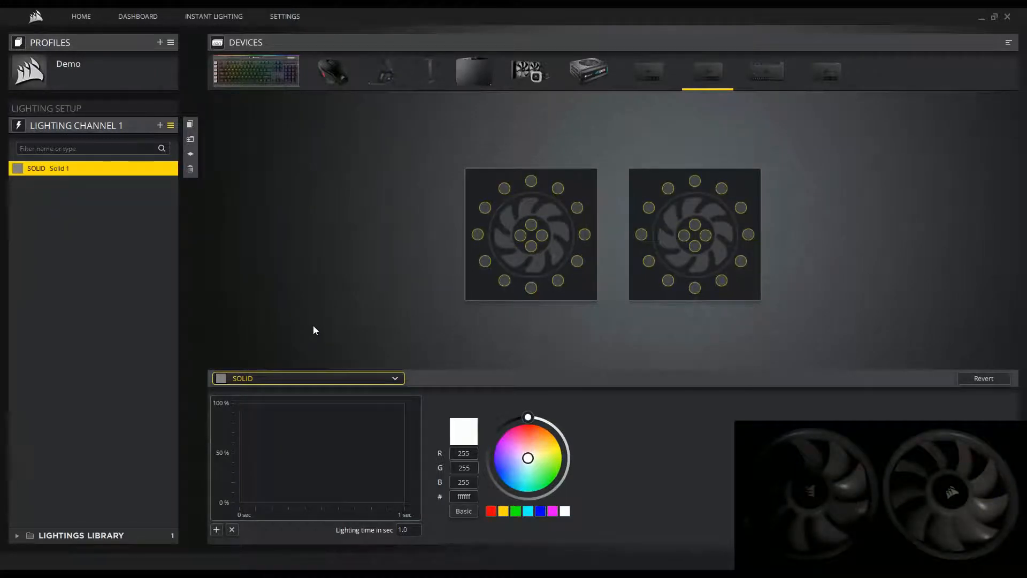
pyautogui.click(351, 379)
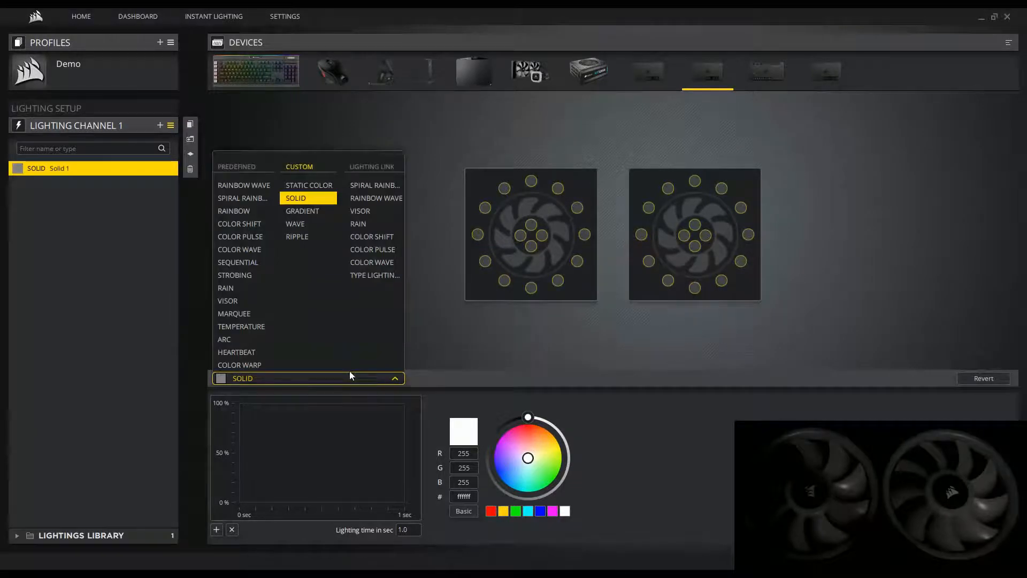
pyautogui.click(351, 379)
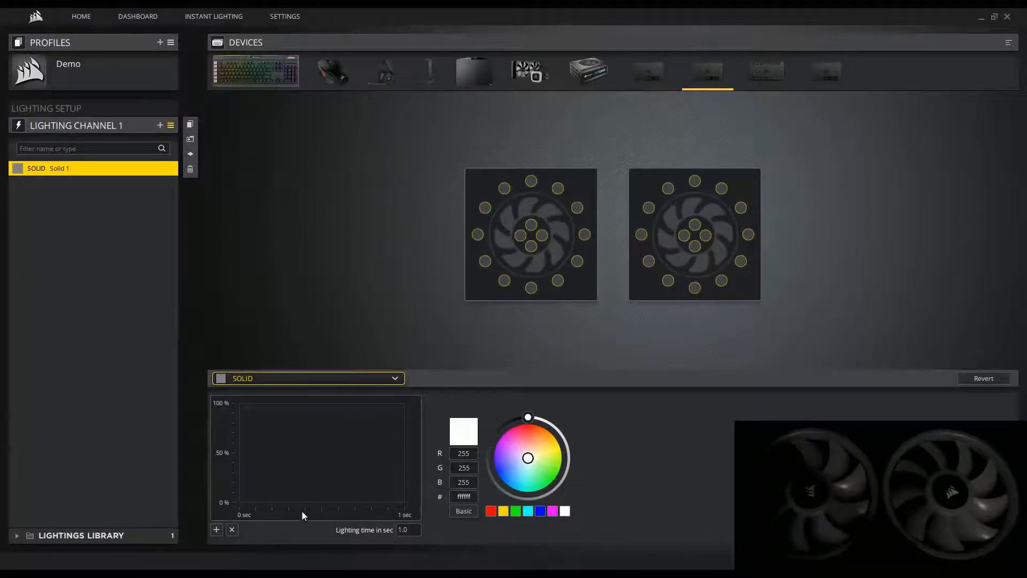
pyautogui.click(216, 529)
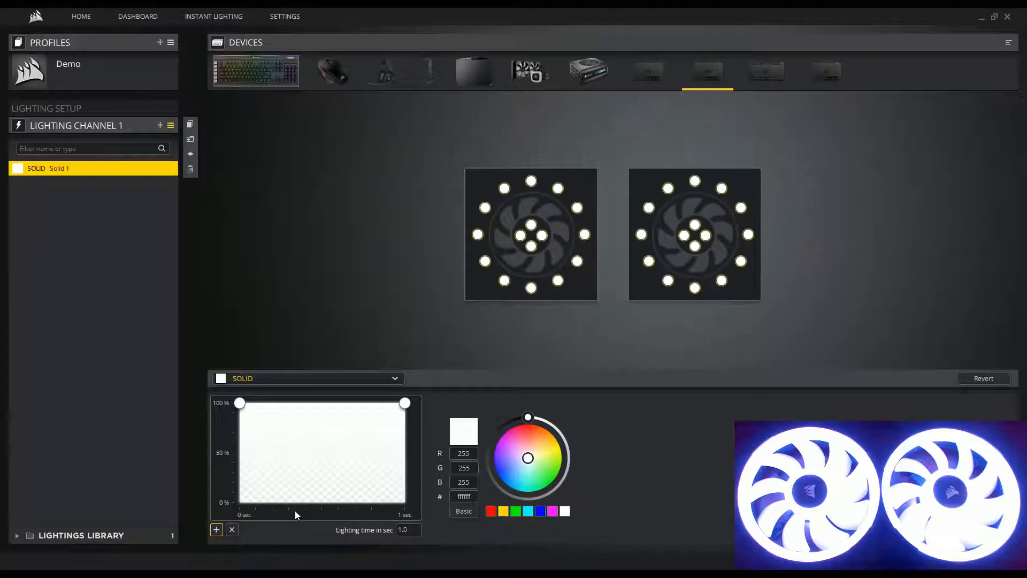
# Step: Color the Solid effect's lighting object green (00ff00) and shorten it to end at 0.3 sec
pyautogui.click(239, 403)
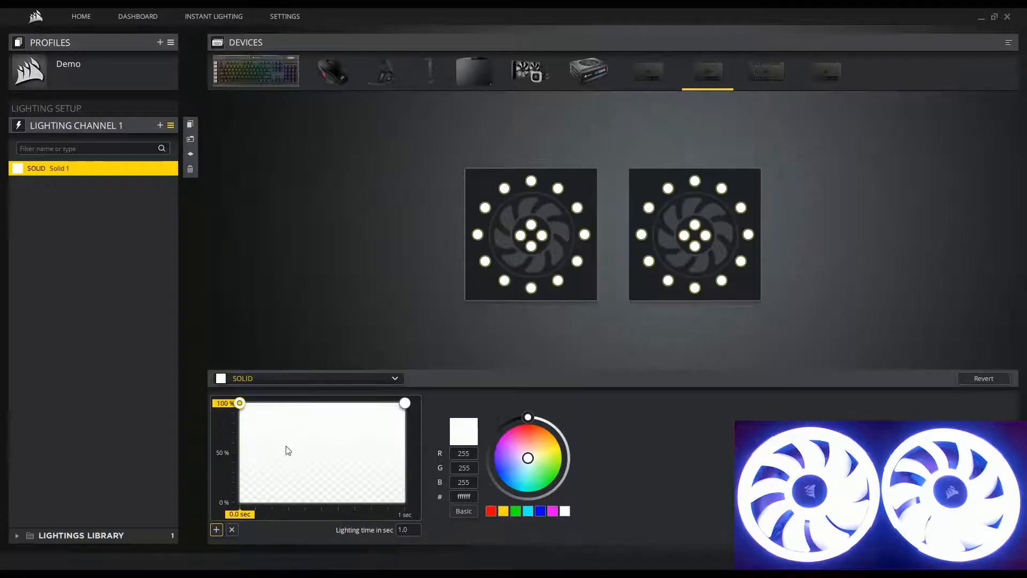
pyautogui.click(517, 511)
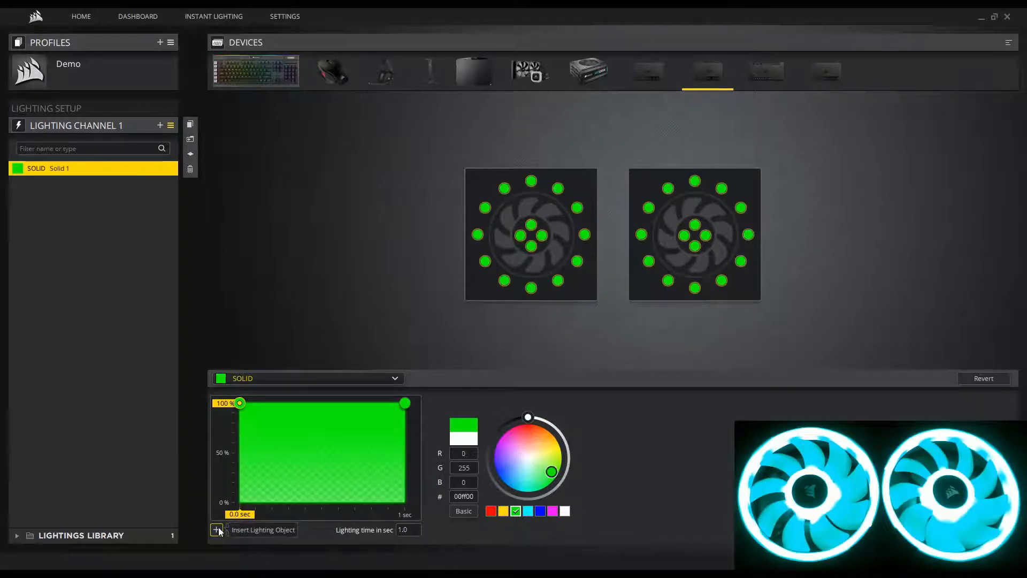
pyautogui.moveTo(405, 403); pyautogui.dragTo(290, 397)
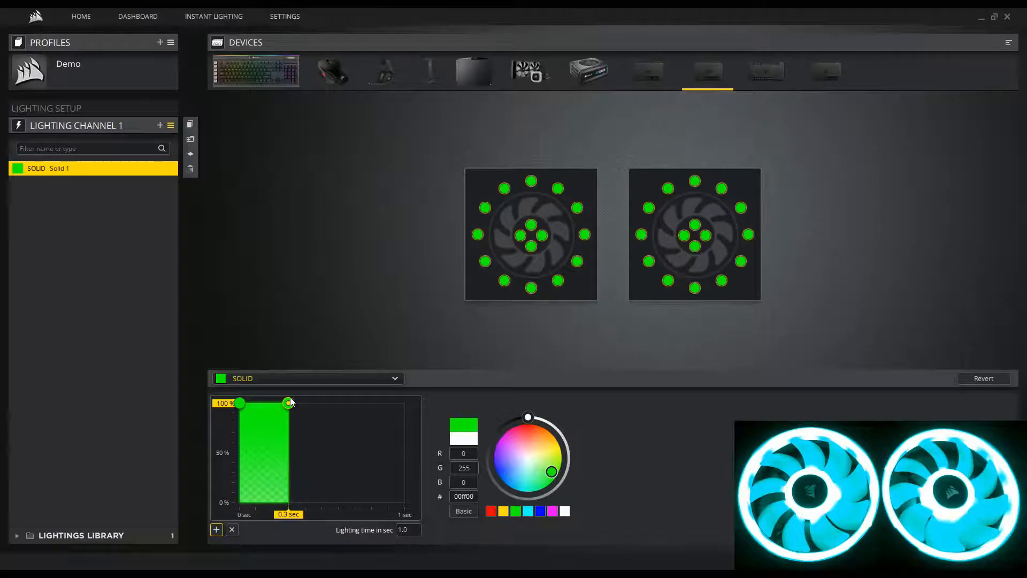
# Step: Add a second lighting object directly after the green one, colored yellow (ffd700) and ending at 0.5 sec
pyautogui.click(217, 529)
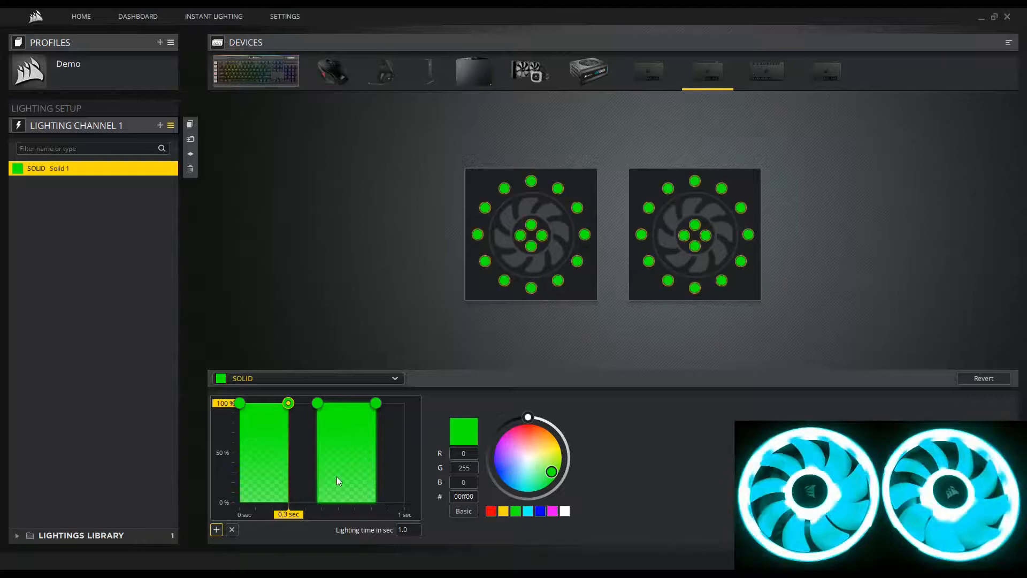
pyautogui.moveTo(341, 472); pyautogui.dragTo(312, 470)
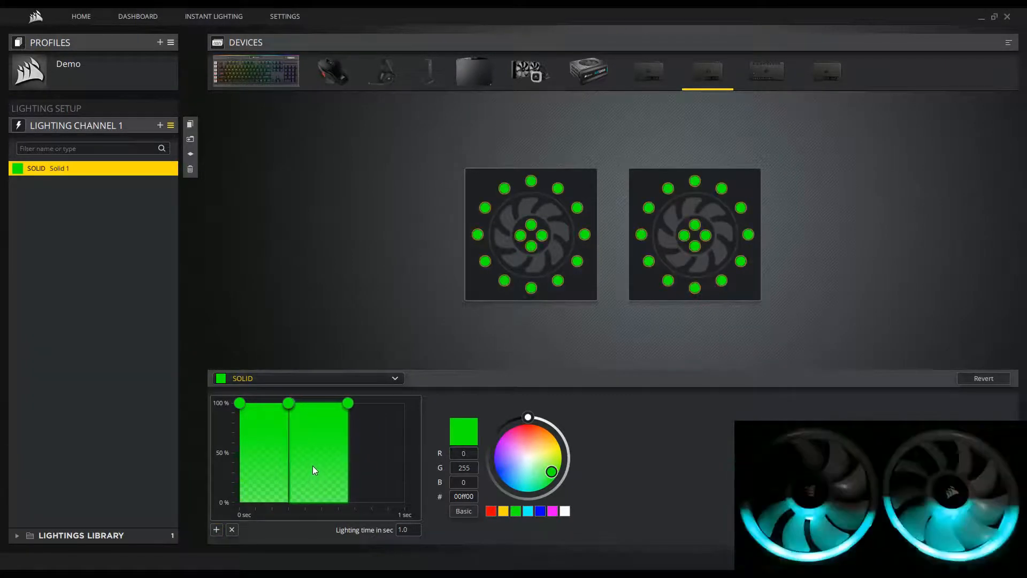
pyautogui.click(503, 511)
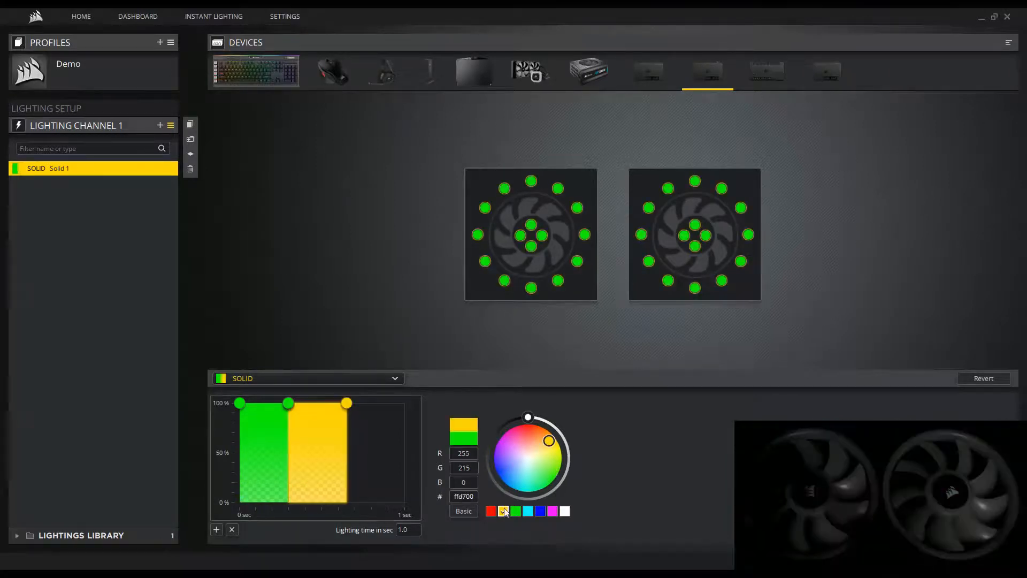
pyautogui.moveTo(346, 403); pyautogui.dragTo(314, 407)
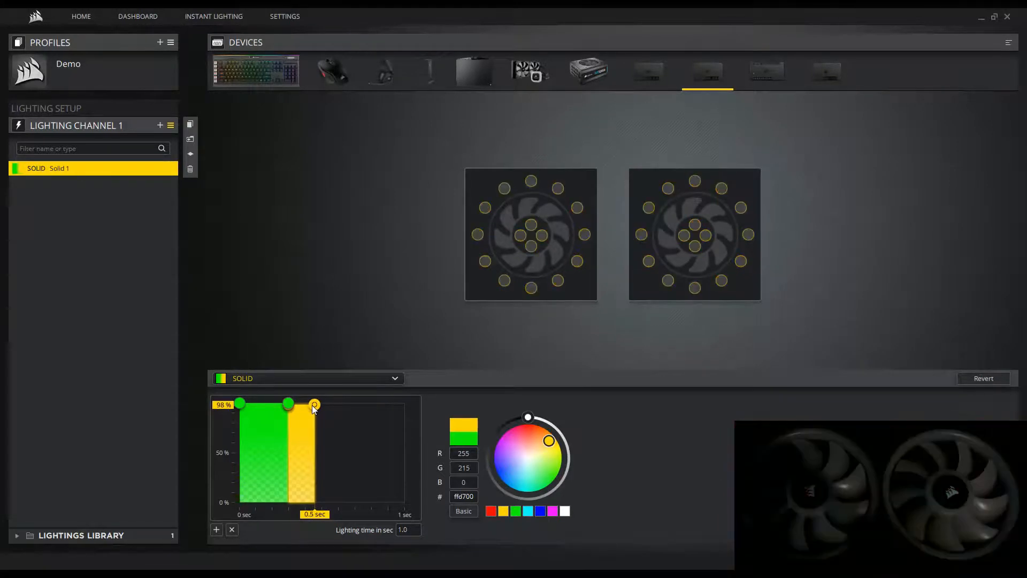
pyautogui.click(352, 442)
# Step: Add a third lighting object colored red (ff0000), spanning from the yellow object's end at 0.5 sec to 1 sec
pyautogui.click(216, 529)
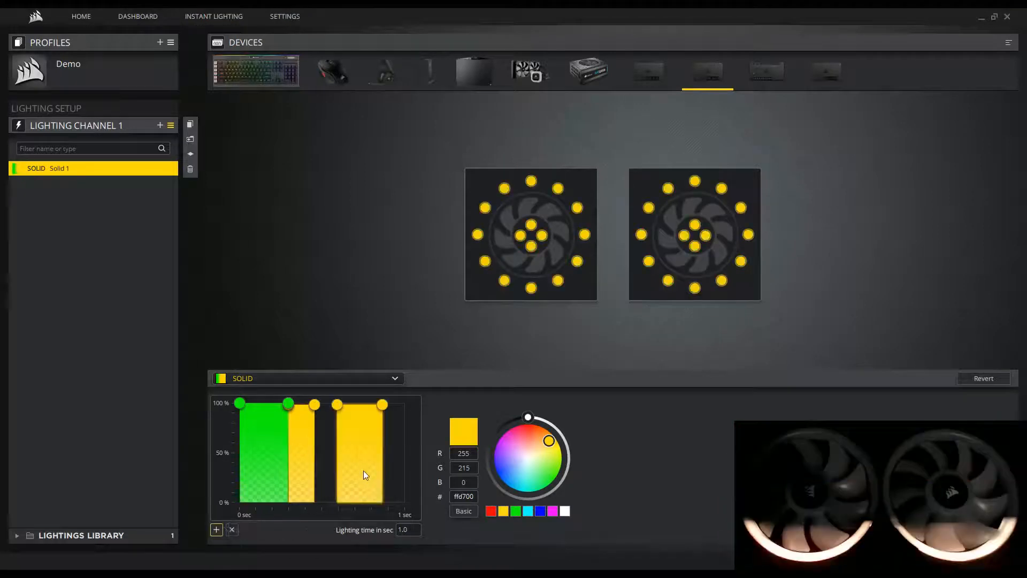
pyautogui.moveTo(399, 448); pyautogui.dragTo(411, 451)
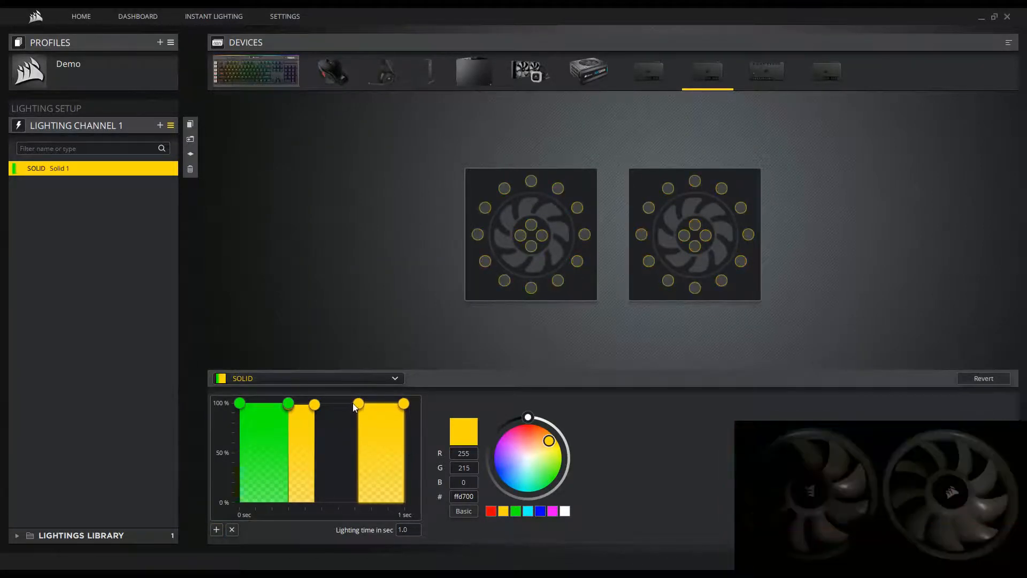
pyautogui.moveTo(358, 404); pyautogui.dragTo(315, 400)
pyautogui.click(491, 511)
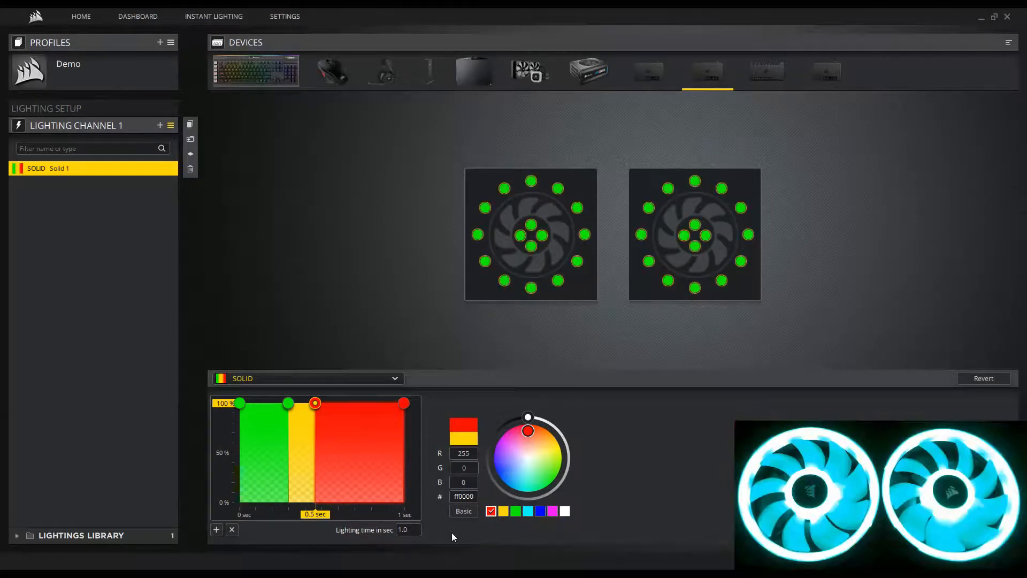
# Step: Set the Solid effect's lighting time to 10 seconds and lower the green and red objects to about 51 %
pyautogui.click(405, 530)
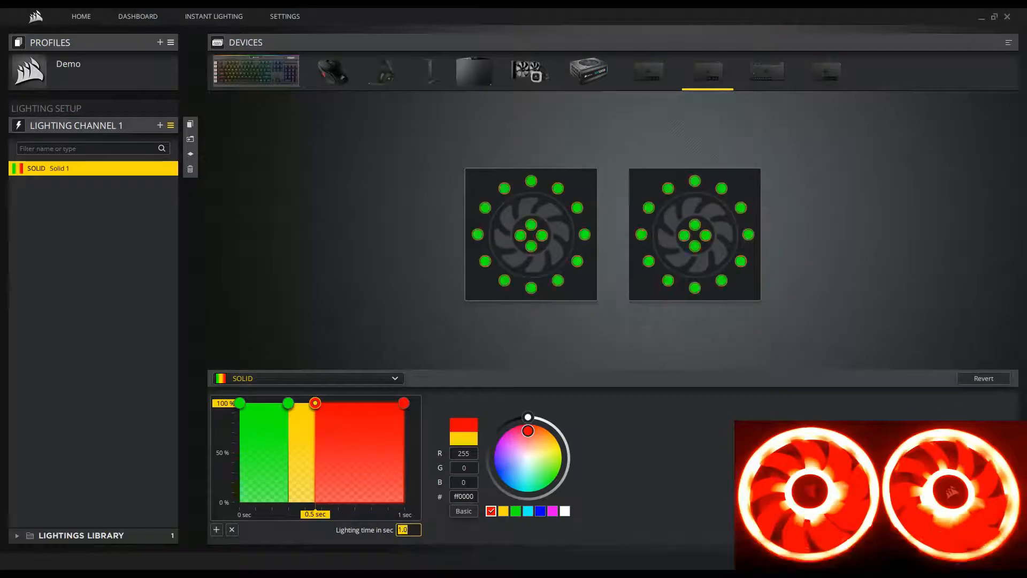
pyautogui.write('10')
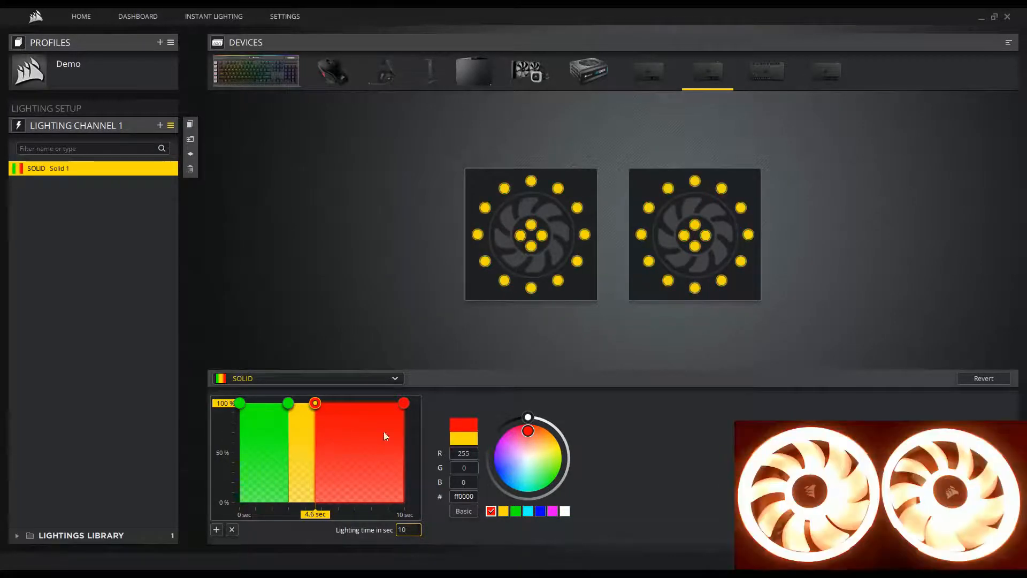
pyautogui.moveTo(288, 403); pyautogui.dragTo(288, 453)
pyautogui.moveTo(316, 403); pyautogui.dragTo(309, 453)
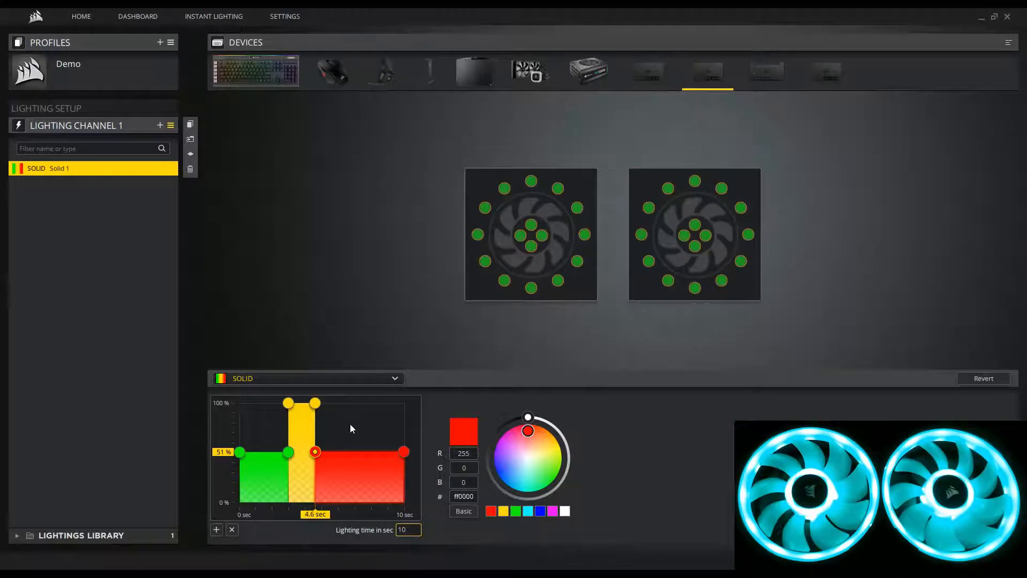
# Step: Change the layer to the custom Gradient effect and insert four lighting points on its timeline
pyautogui.click(275, 377)
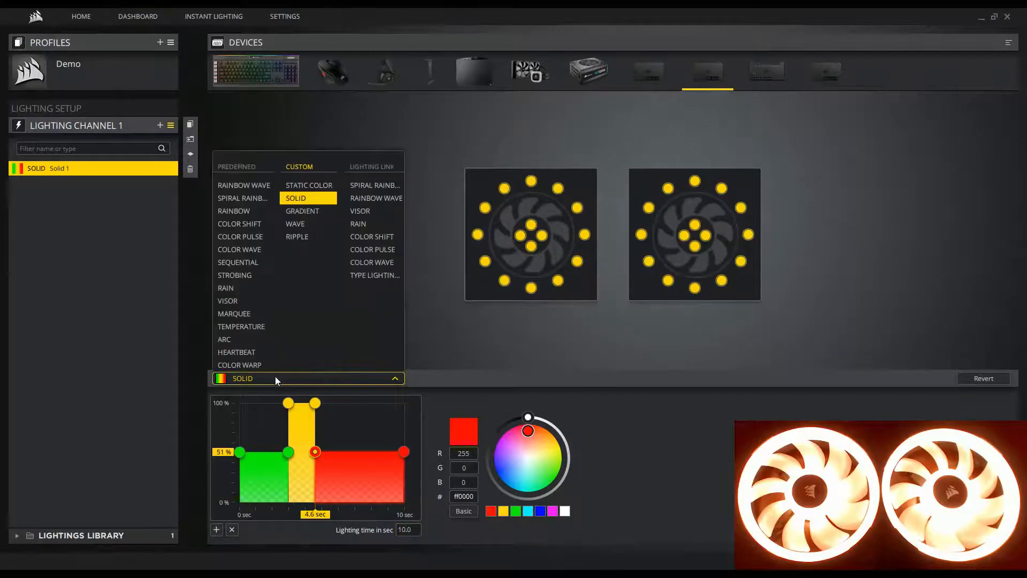
pyautogui.click(303, 212)
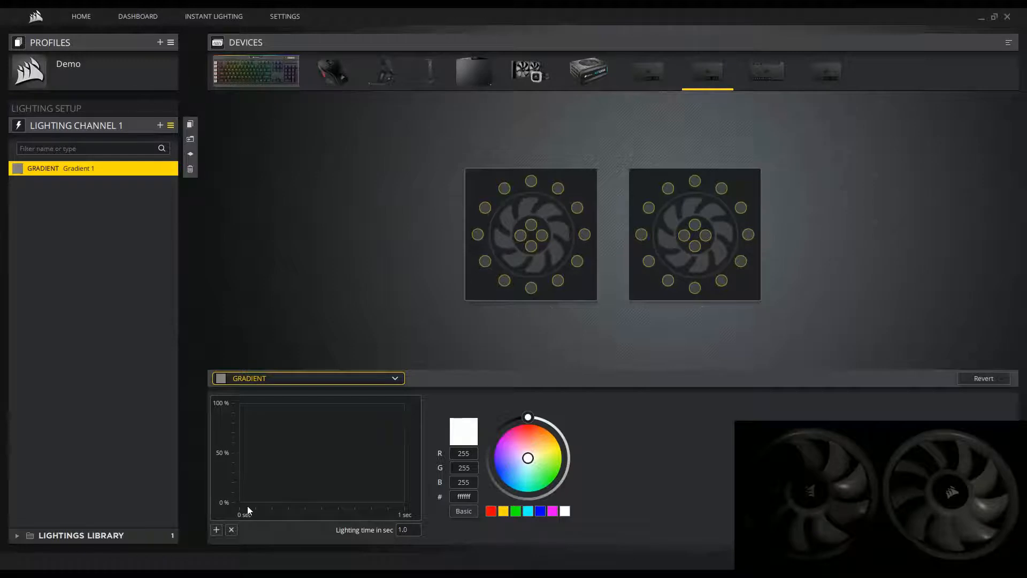
pyautogui.click(217, 530)
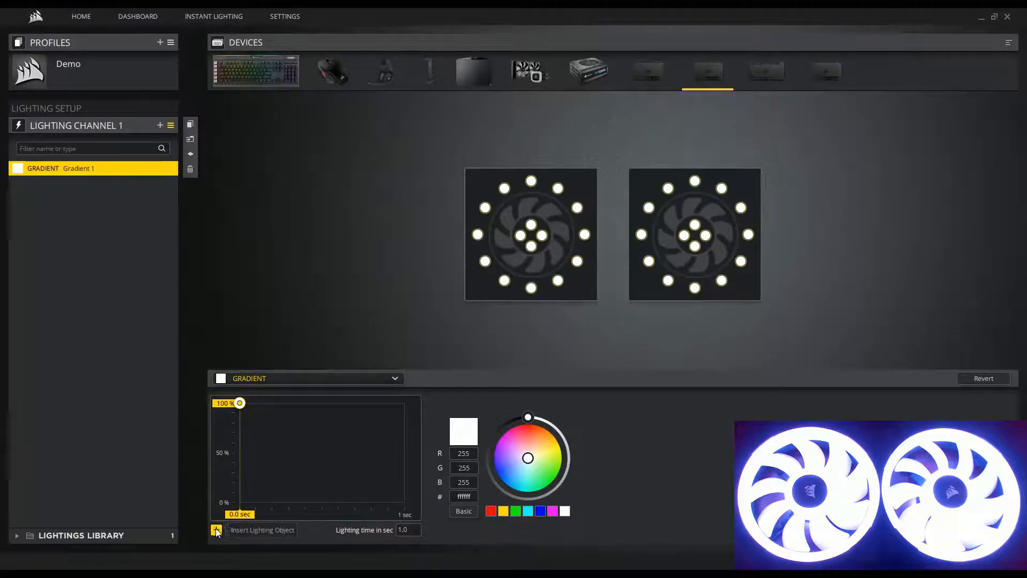
pyautogui.click(216, 530)
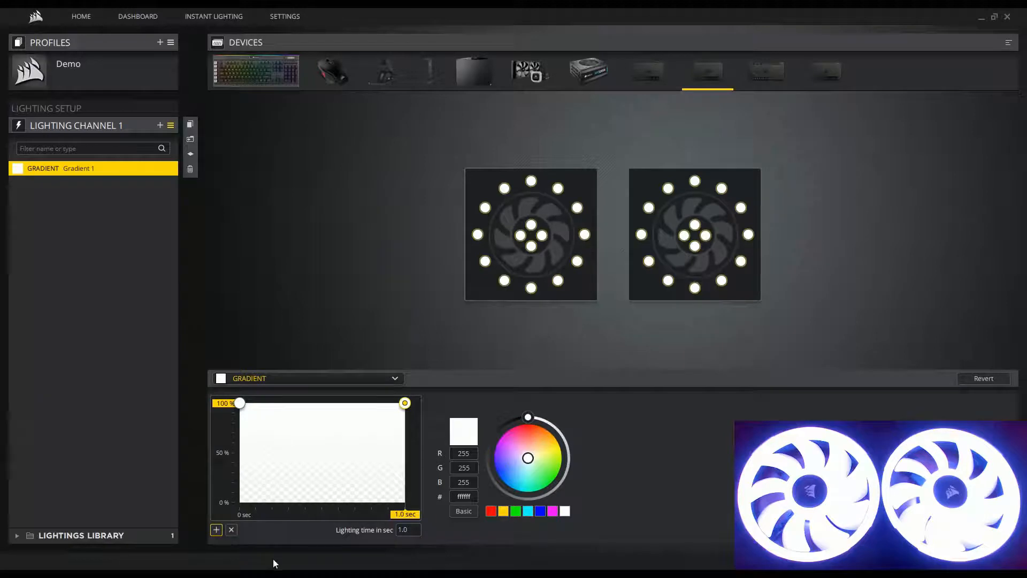
pyautogui.click(216, 529)
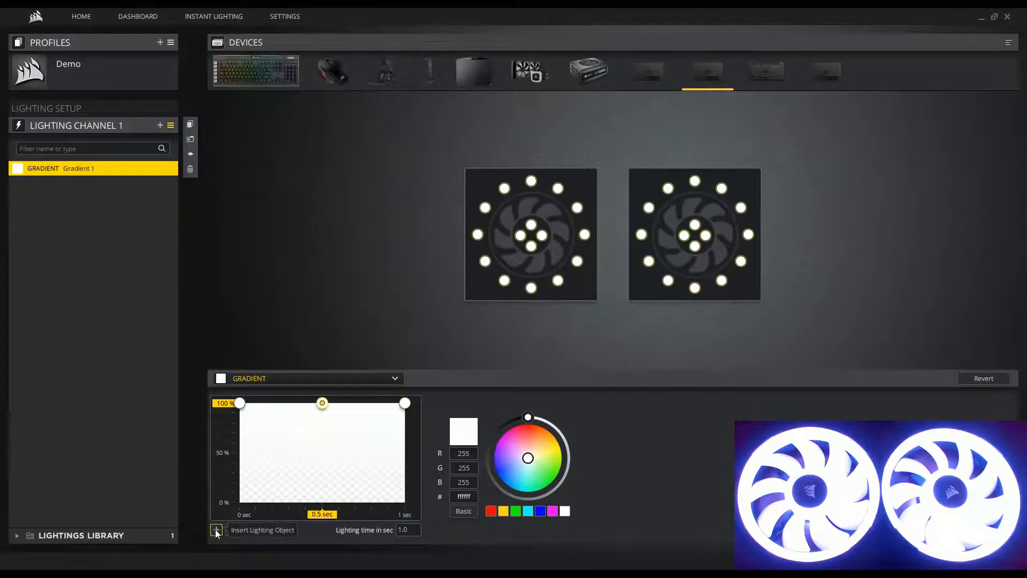
pyautogui.click(216, 530)
# Step: Move the two inner gradient points to about 0.3 and 0.7 sec and color the first of them blue (0000ff)
pyautogui.moveTo(322, 403); pyautogui.dragTo(290, 403)
pyautogui.moveTo(364, 403); pyautogui.dragTo(359, 403)
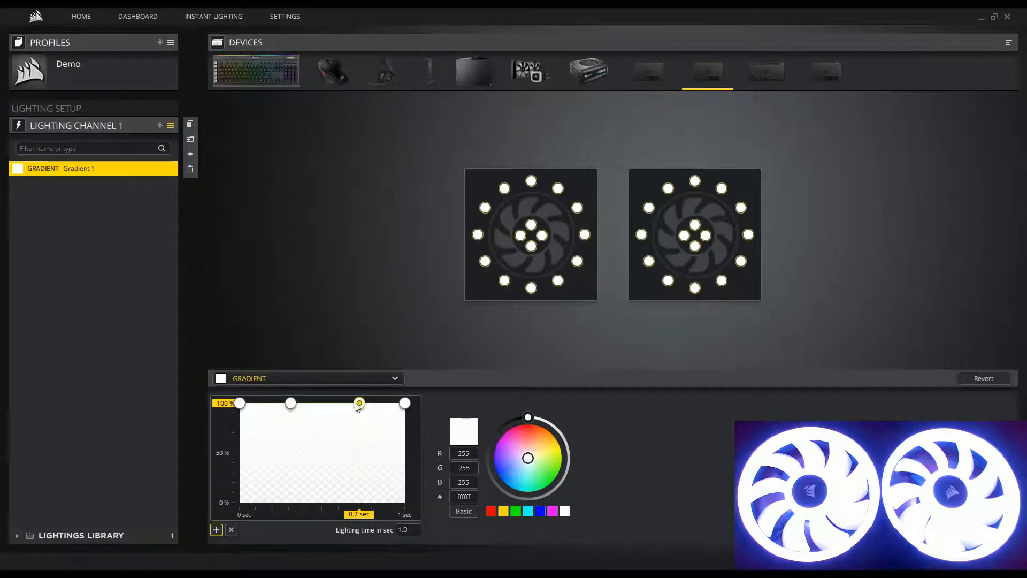
pyautogui.moveTo(355, 403); pyautogui.dragTo(350, 403)
pyautogui.click(291, 403)
pyautogui.click(540, 510)
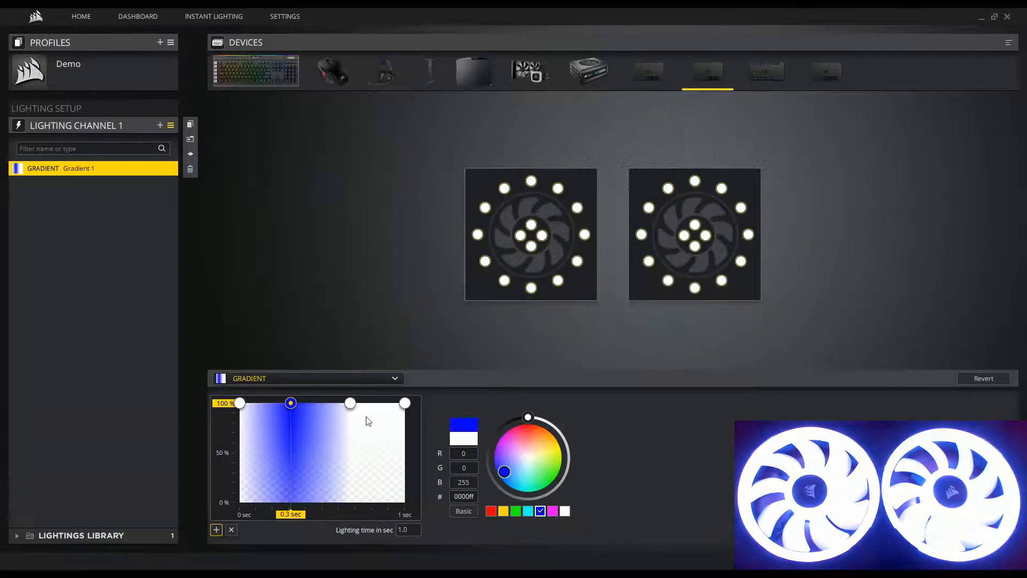
# Step: Color the gradient point at 0.7 sec blue (0000ff) and shift the other blue point slightly closer to it
pyautogui.click(350, 403)
pyautogui.click(541, 511)
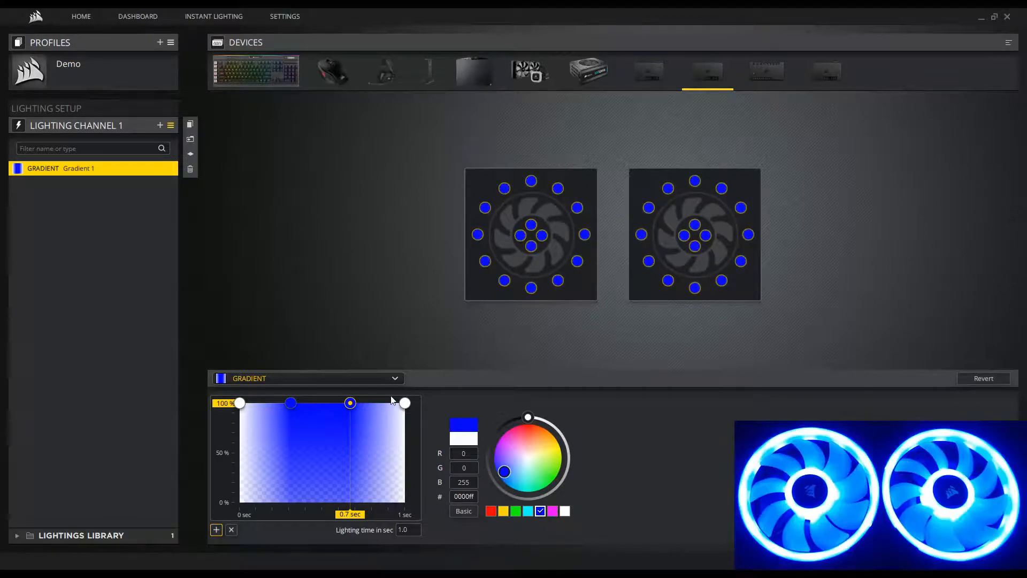
pyautogui.moveTo(292, 404); pyautogui.dragTo(296, 403)
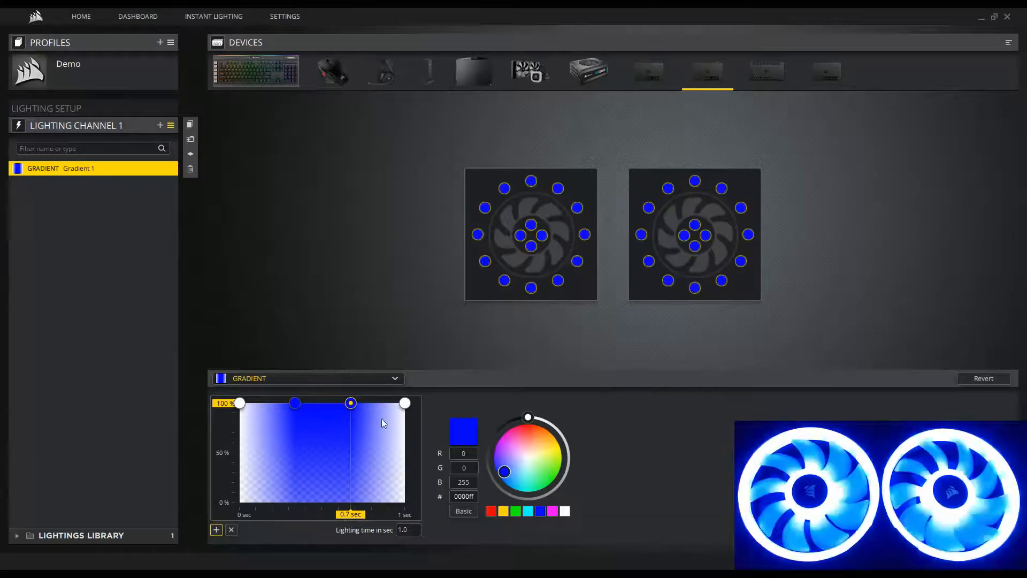
# Step: Try red (ff0000) on the gradient's end point at 1.0 sec and restore it to white (ffffff)
pyautogui.click(404, 404)
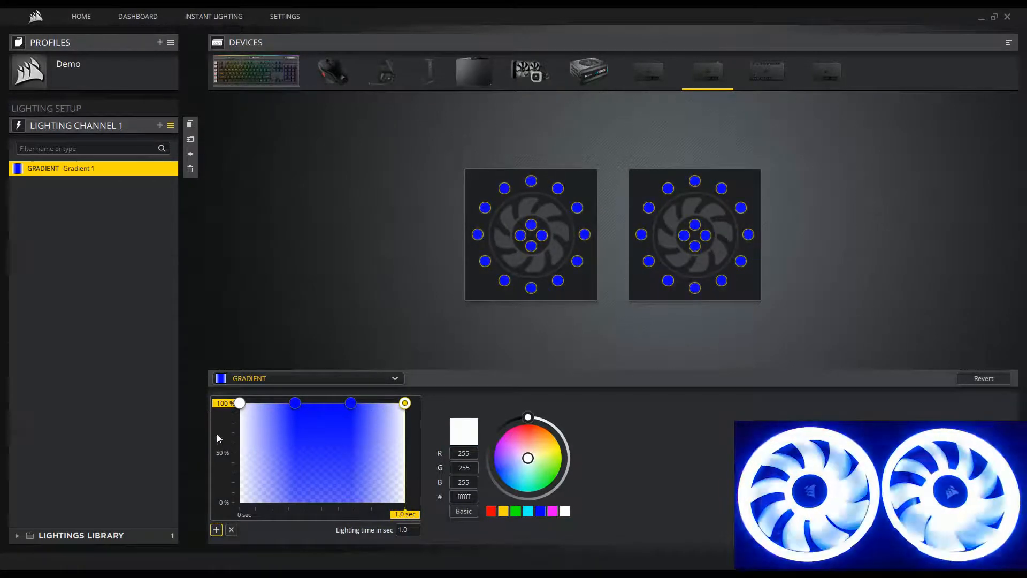
pyautogui.click(491, 511)
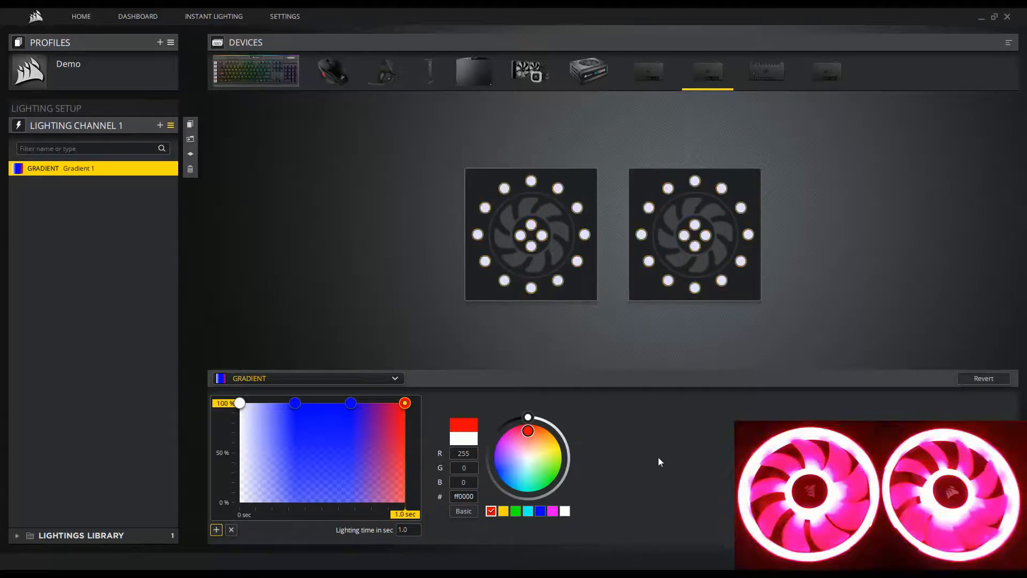
pyautogui.click(565, 511)
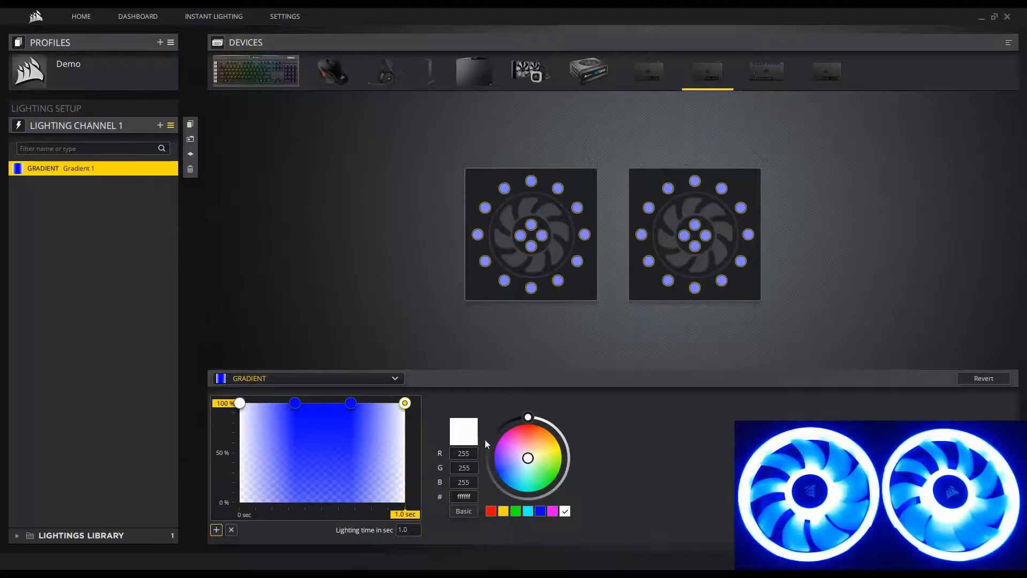
# Step: Color both the start point at 0 sec and the end point at 1.0 sec of the gradient red (ff0000)
pyautogui.click(240, 404)
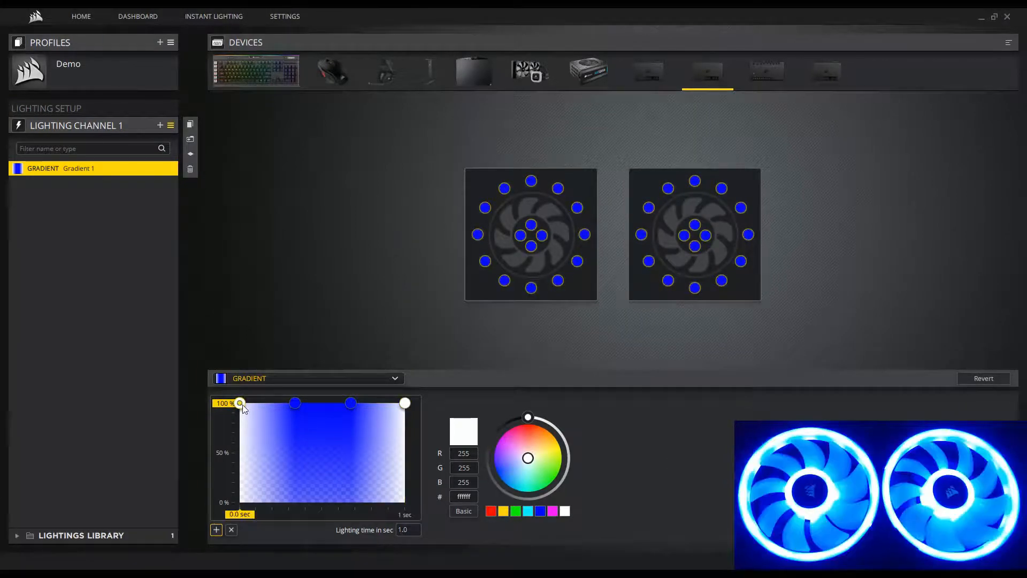
pyautogui.click(491, 512)
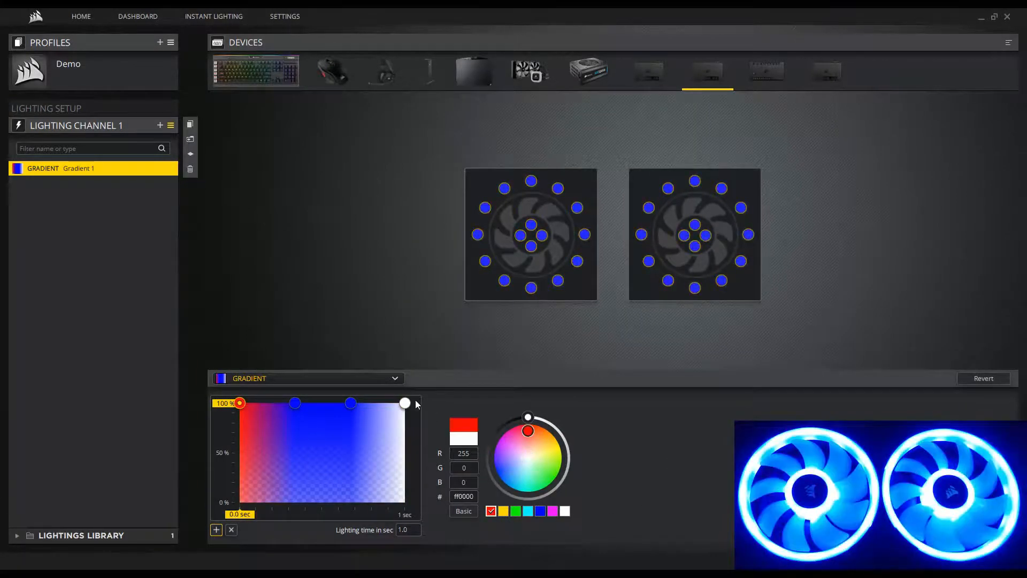
pyautogui.click(405, 404)
pyautogui.click(491, 511)
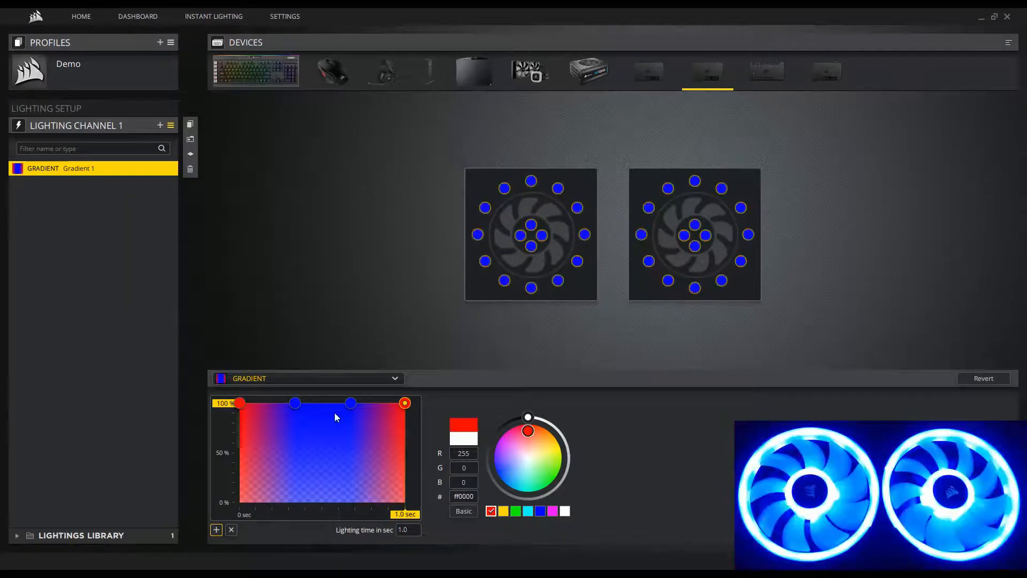
# Step: Move the two blue points to about 0.2 and 0.8 sec and insert two more lighting points between them
pyautogui.moveTo(295, 403)
pyautogui.mouseDown()
pyautogui.moveTo(262, 404)
pyautogui.moveTo(274, 404)
pyautogui.mouseUp()
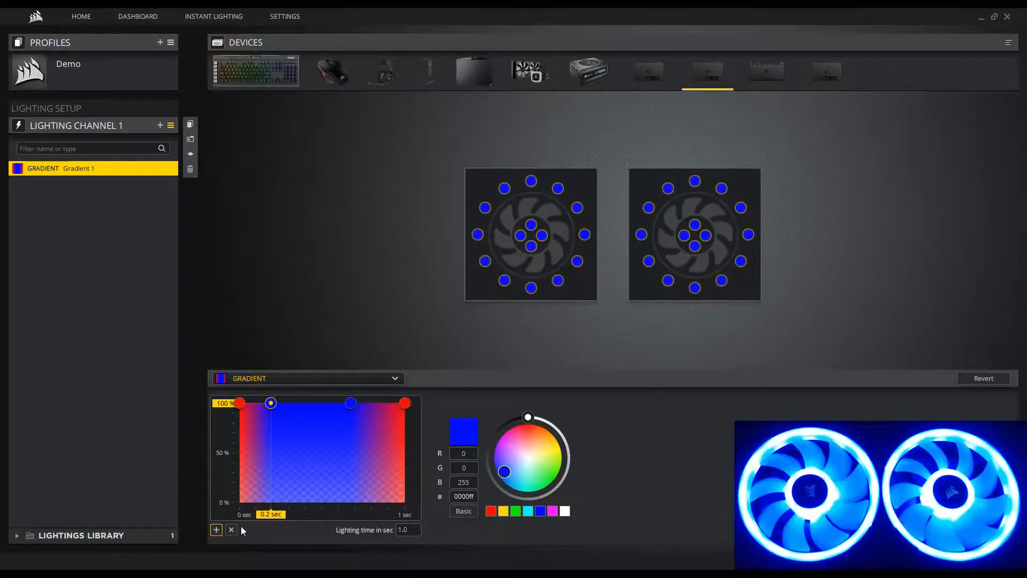
pyautogui.click(216, 530)
pyautogui.click(216, 530)
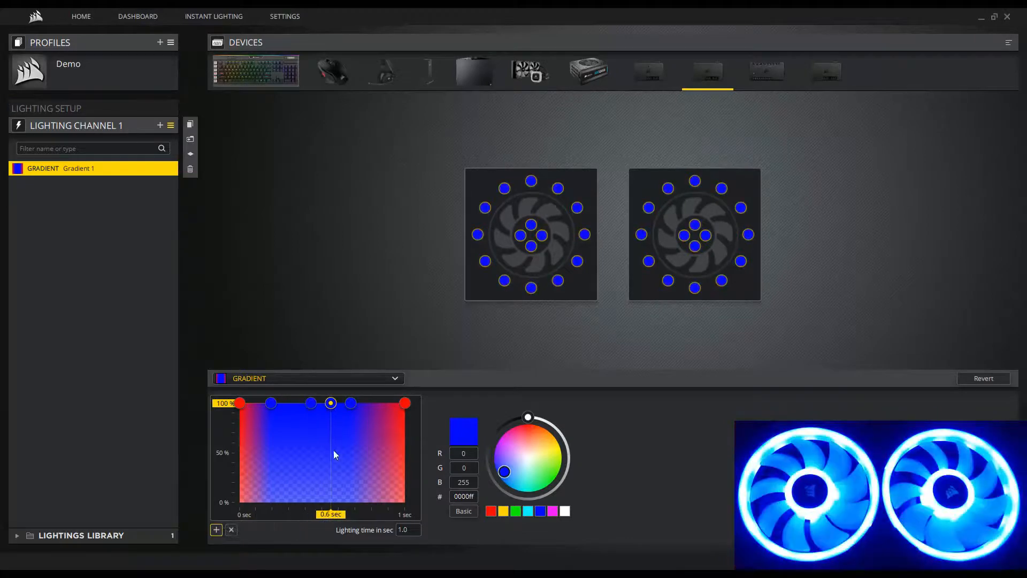
pyautogui.moveTo(352, 407); pyautogui.dragTo(367, 408)
# Step: Color the points at 0.2, 0.4 and 0.8 sec yellow (ffd700), green (00ff00) and magenta (ff00ff), and space the inner points more evenly
pyautogui.click(271, 405)
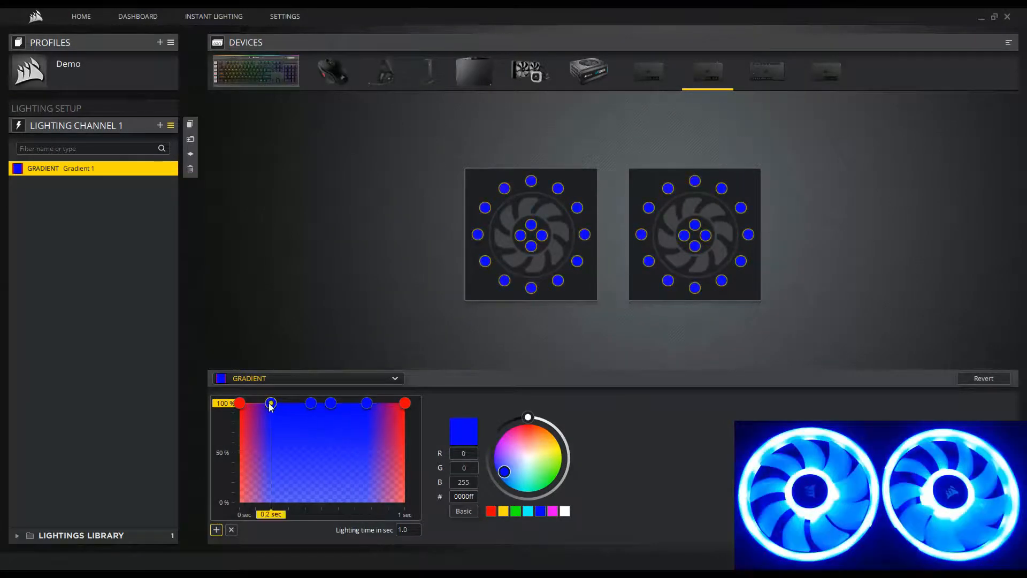
pyautogui.click(503, 512)
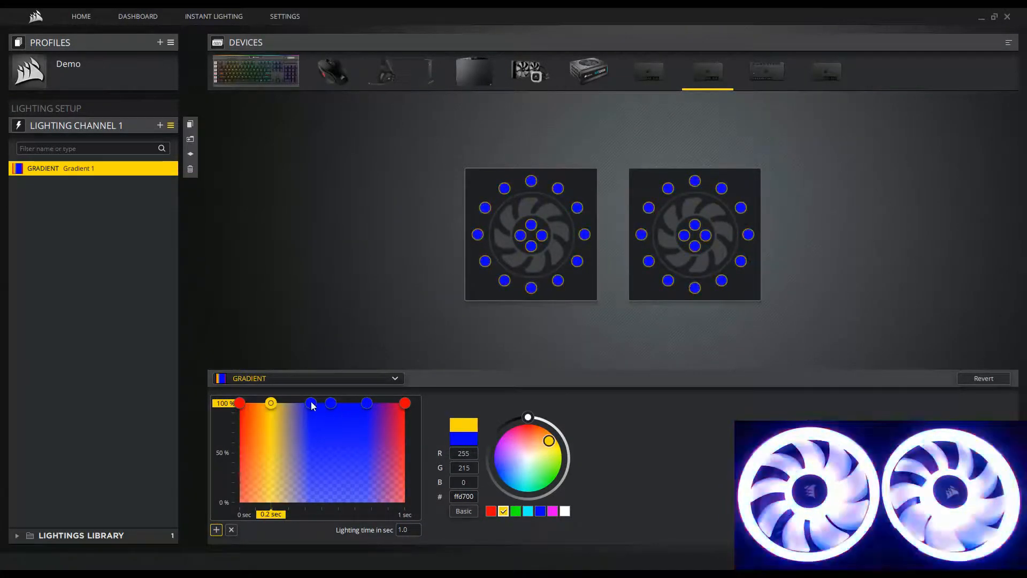
pyautogui.click(311, 404)
pyautogui.click(515, 511)
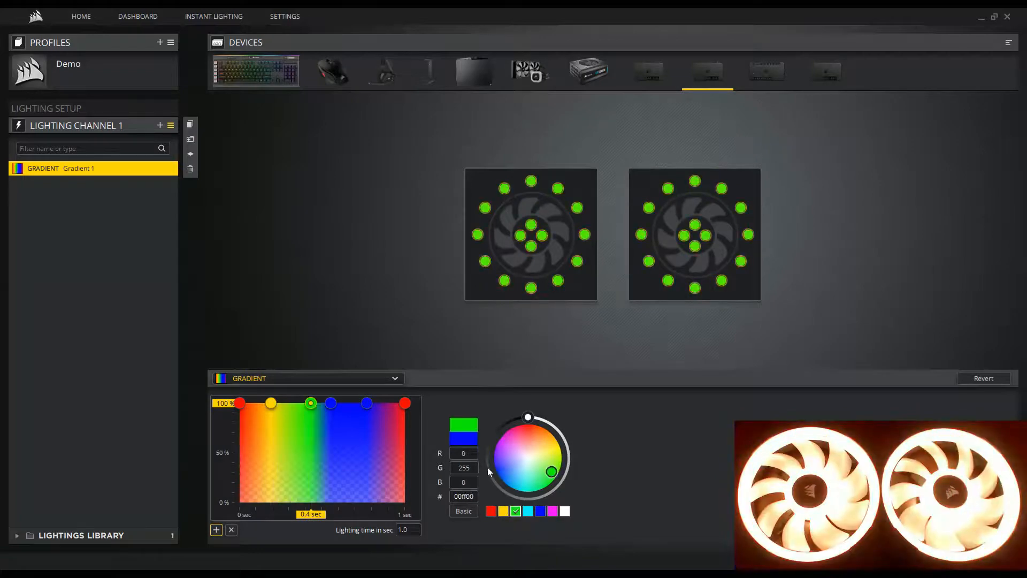
pyautogui.click(369, 404)
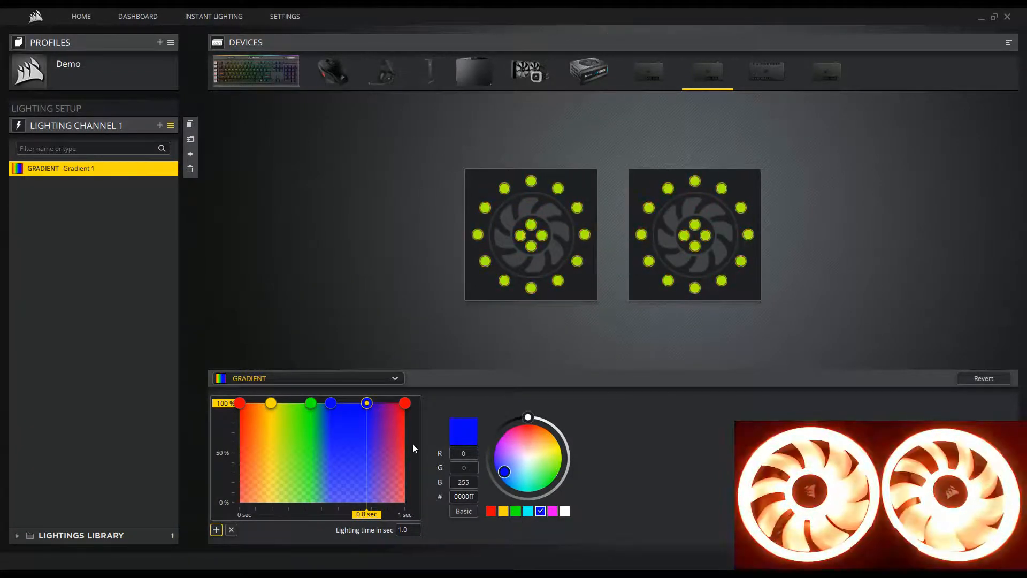
pyautogui.click(552, 511)
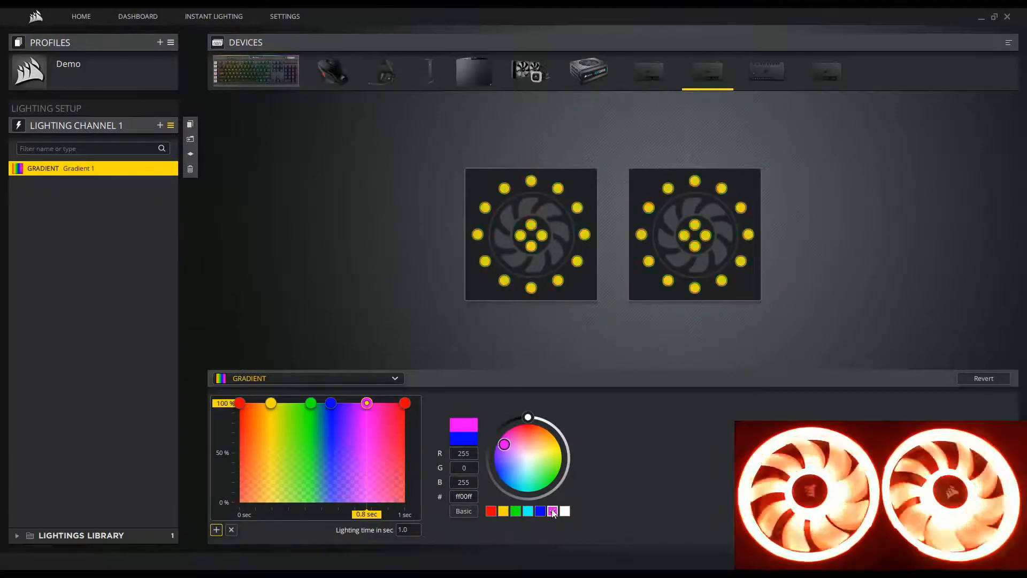
pyautogui.moveTo(367, 403); pyautogui.dragTo(279, 403)
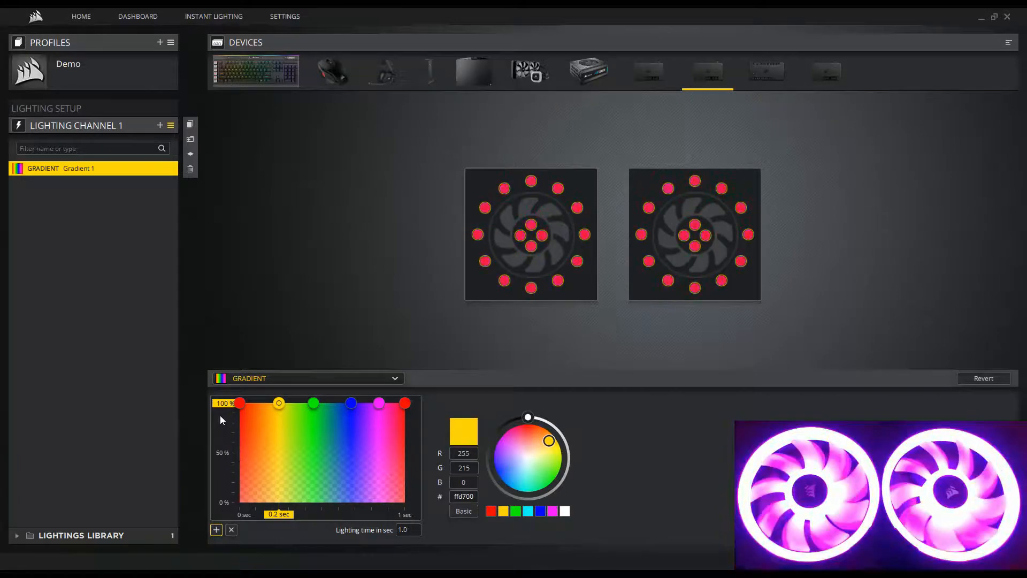
# Step: Set the Gradient effect's lighting time to 5 seconds and lower the magenta point to 50 % at about 4.1 sec
pyautogui.click(404, 530)
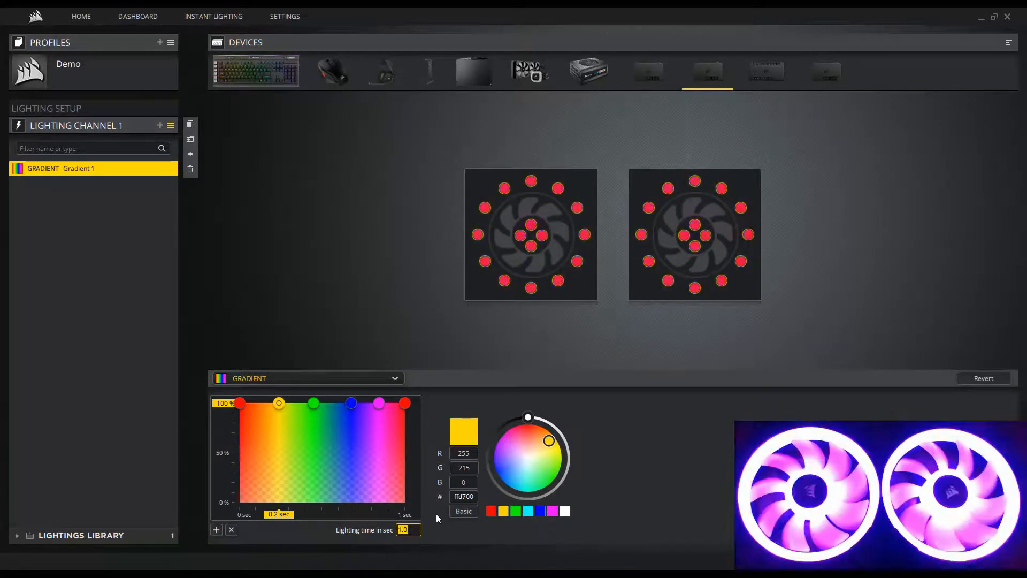
pyautogui.write('5')
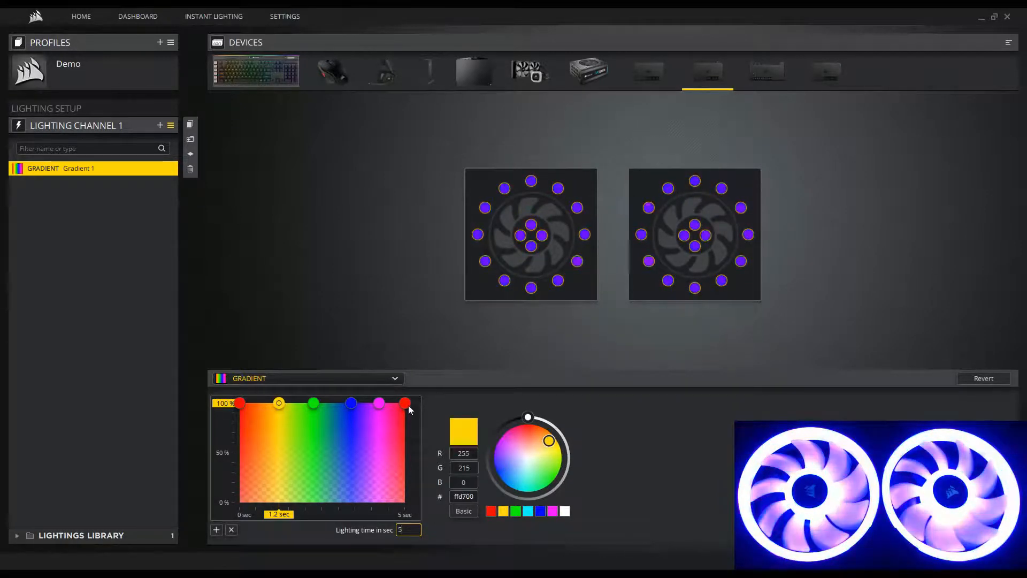
pyautogui.moveTo(381, 407); pyautogui.dragTo(376, 452)
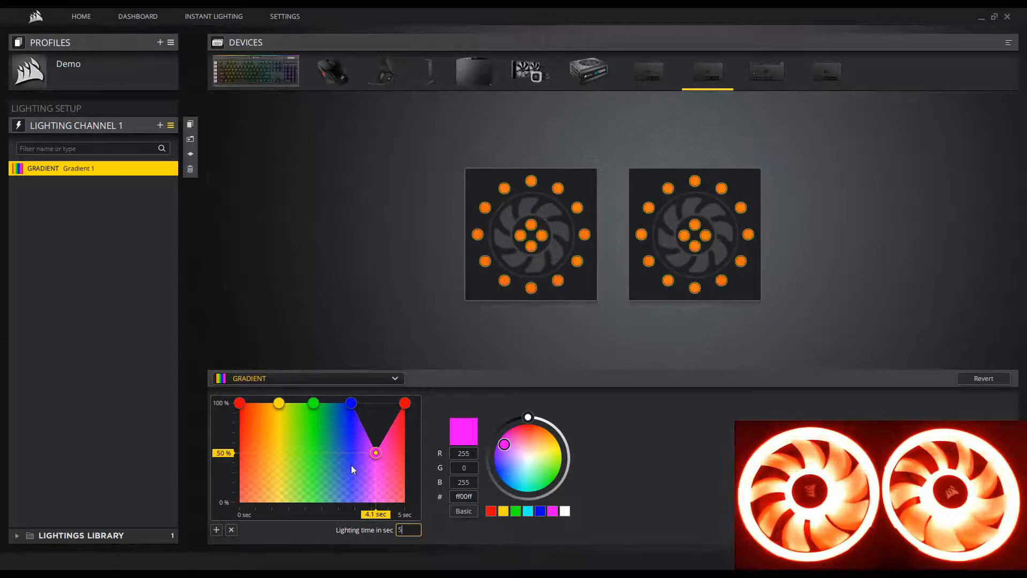
# Step: Change the layer to the custom Wave effect and insert two lighting objects, at 0 and 1 sec
pyautogui.click(394, 379)
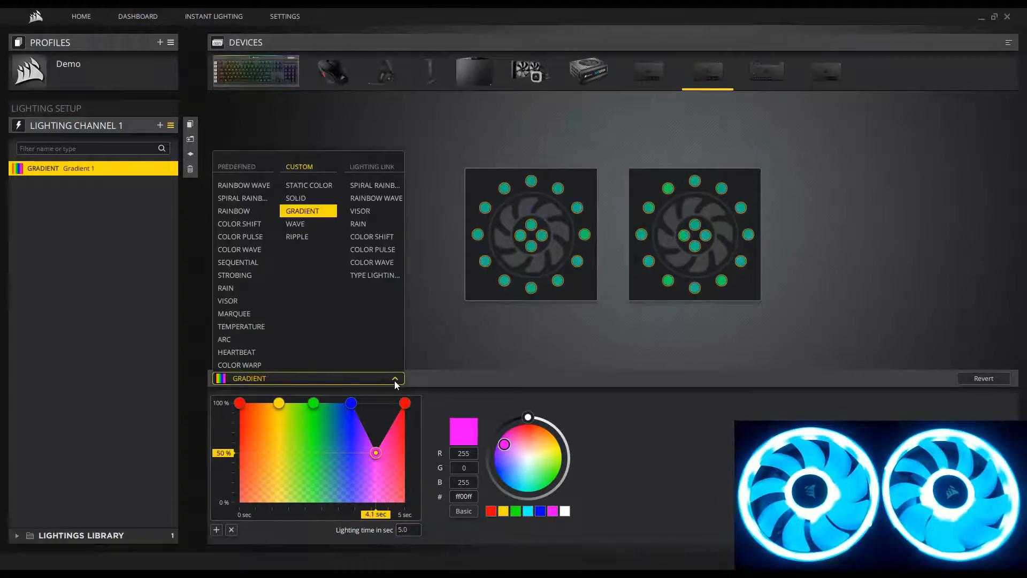
pyautogui.click(295, 224)
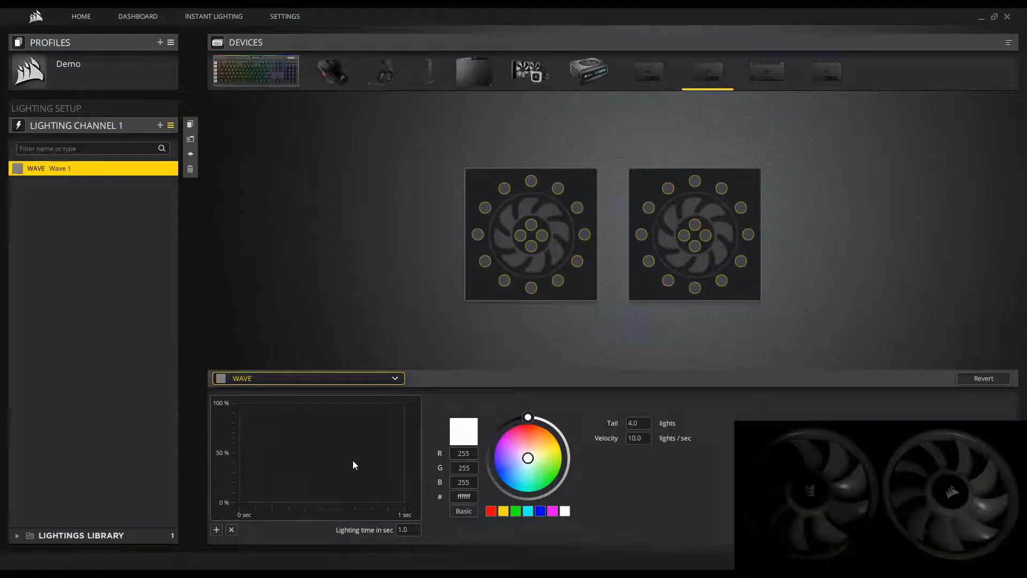
pyautogui.click(216, 530)
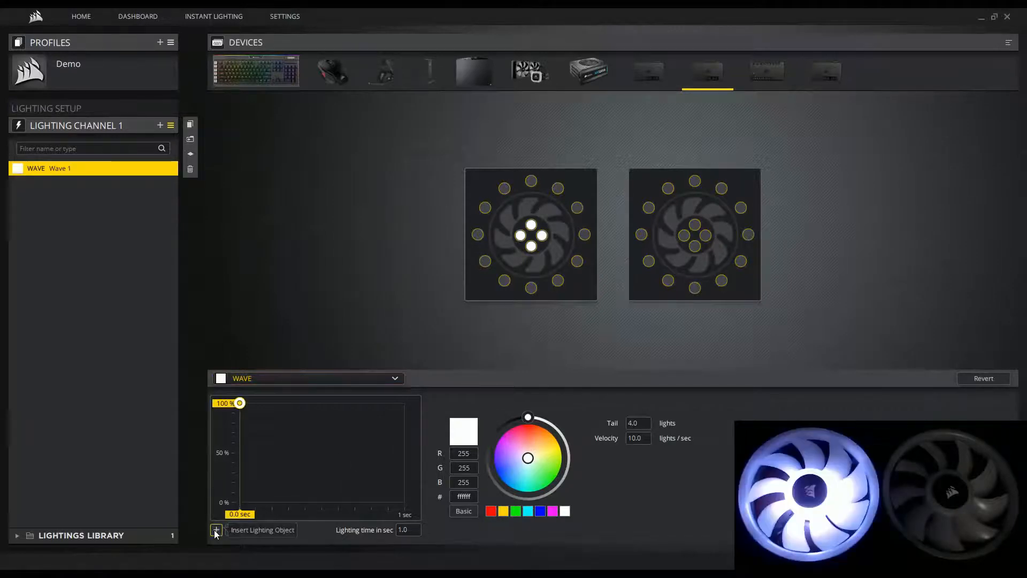
pyautogui.click(216, 530)
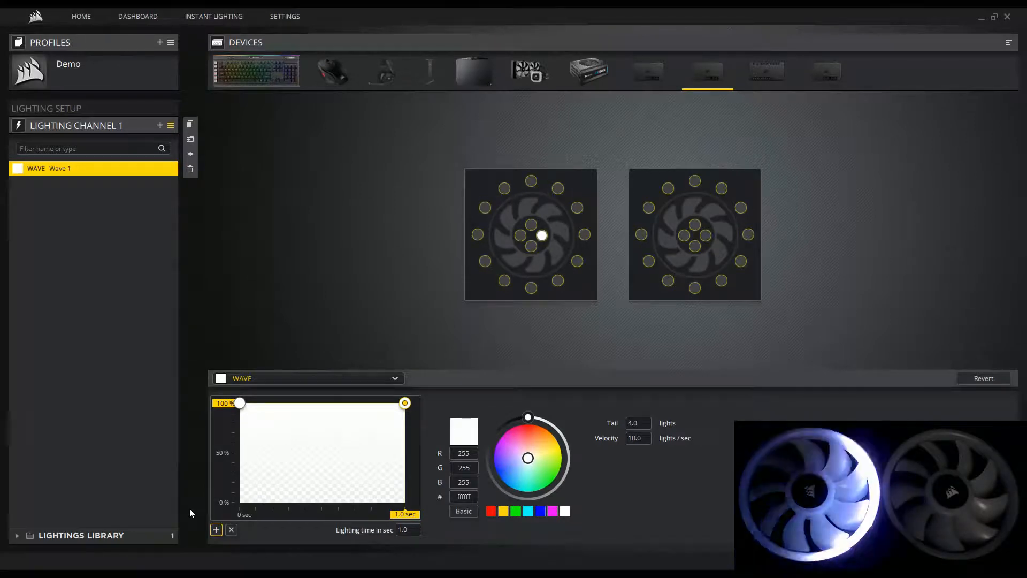
# Step: Set the Wave effect's lighting time to 10 seconds and its velocity to 5 lights/sec
pyautogui.click(408, 530)
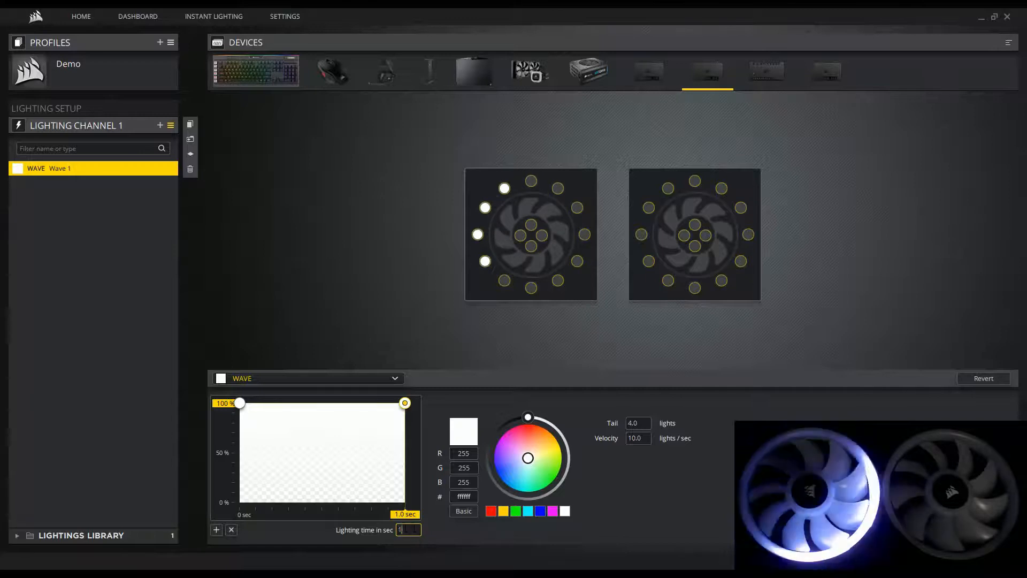
pyautogui.write('10')
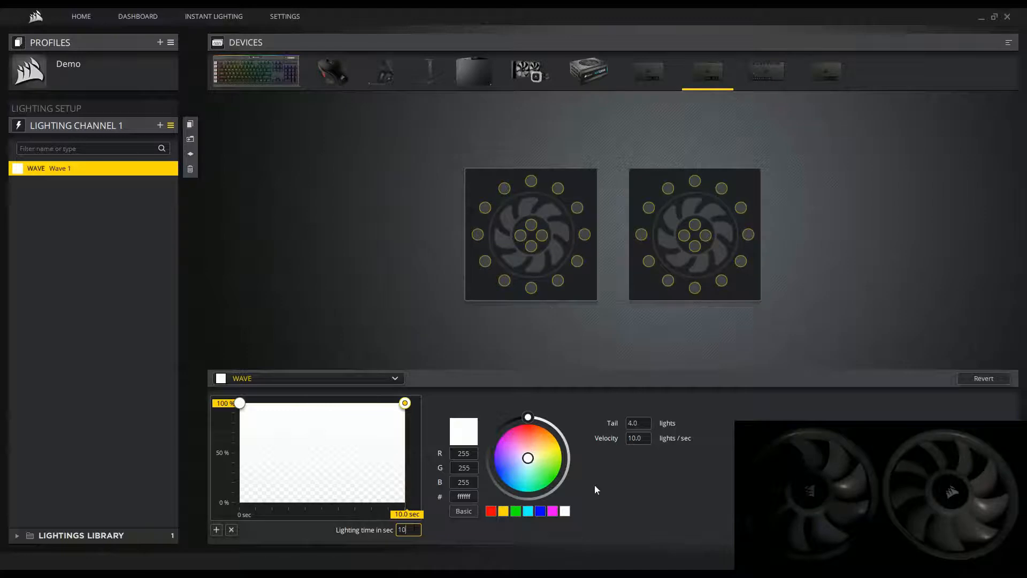
pyautogui.click(628, 439)
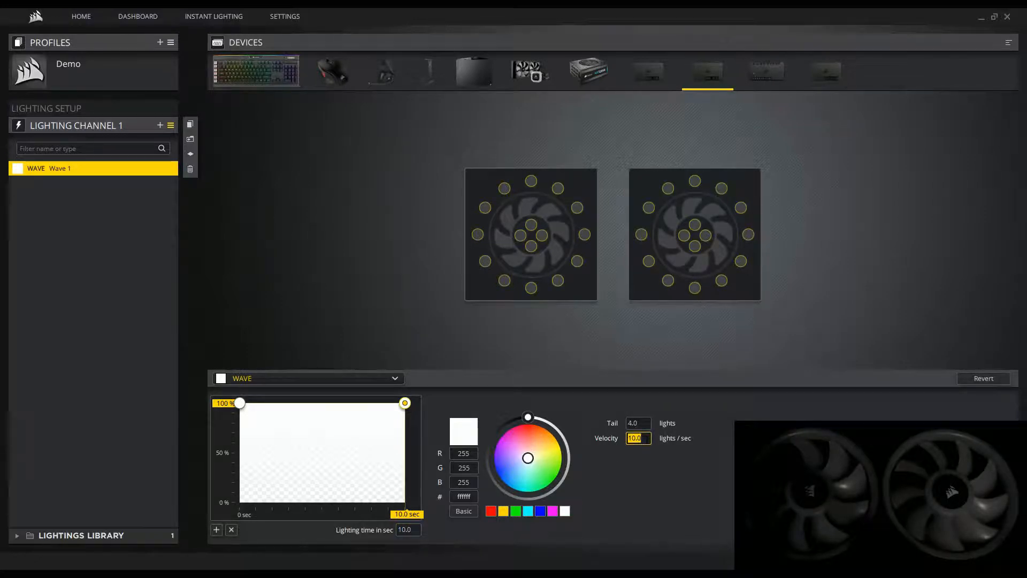
pyautogui.write('20')
# Step: Set the Wave effect's lighting time to 5 seconds, its tail to 8 lights and its velocity to 10 lights/sec
pyautogui.click(408, 530)
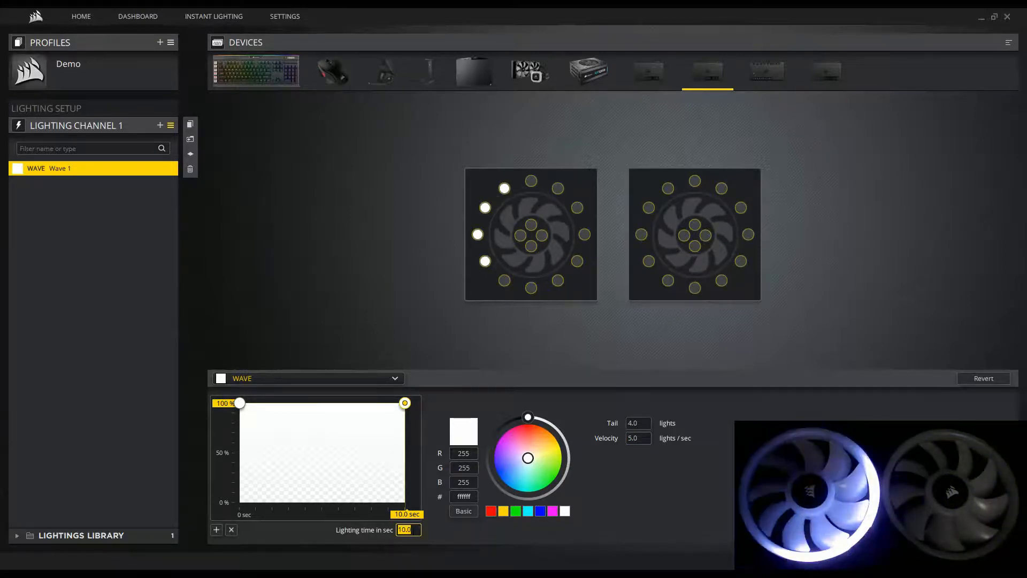
pyautogui.write('5')
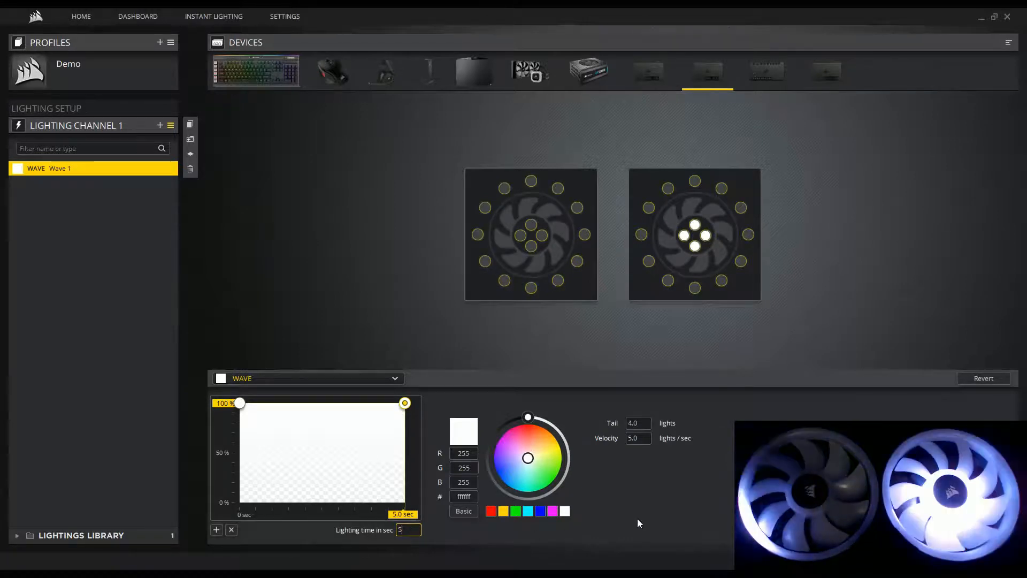
pyautogui.click(636, 423)
pyautogui.write('8')
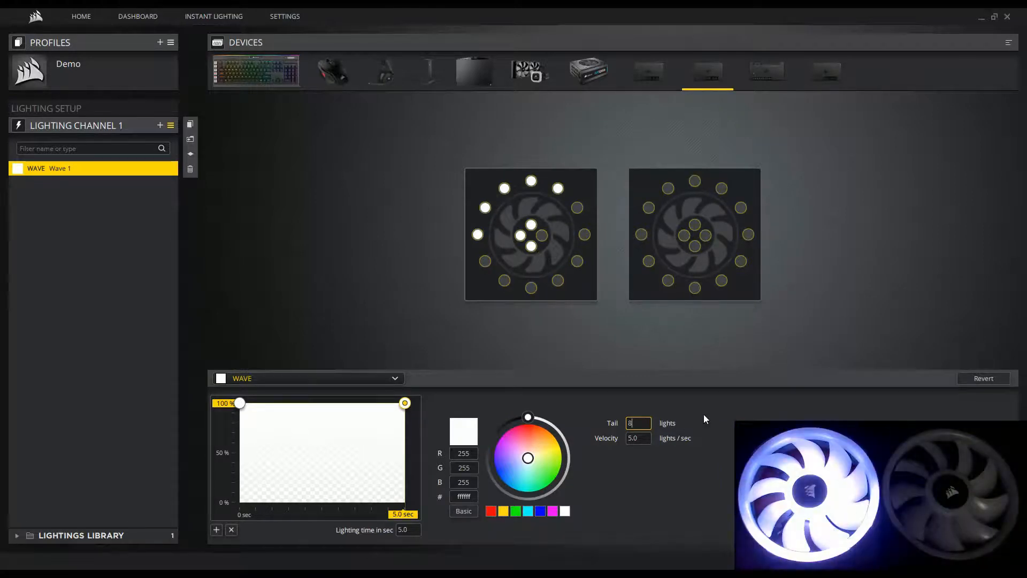
pyautogui.click(635, 439)
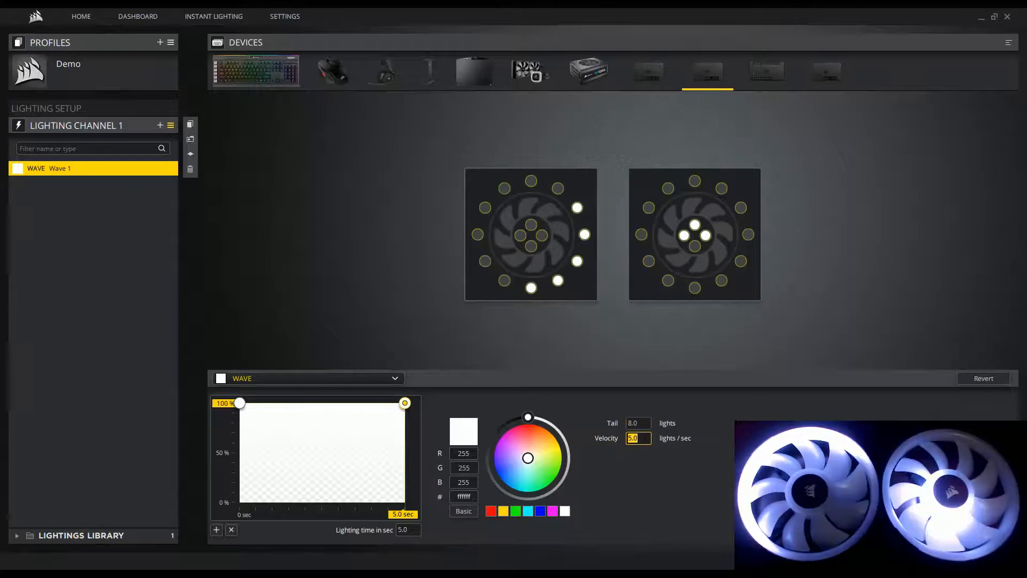
pyautogui.write('10')
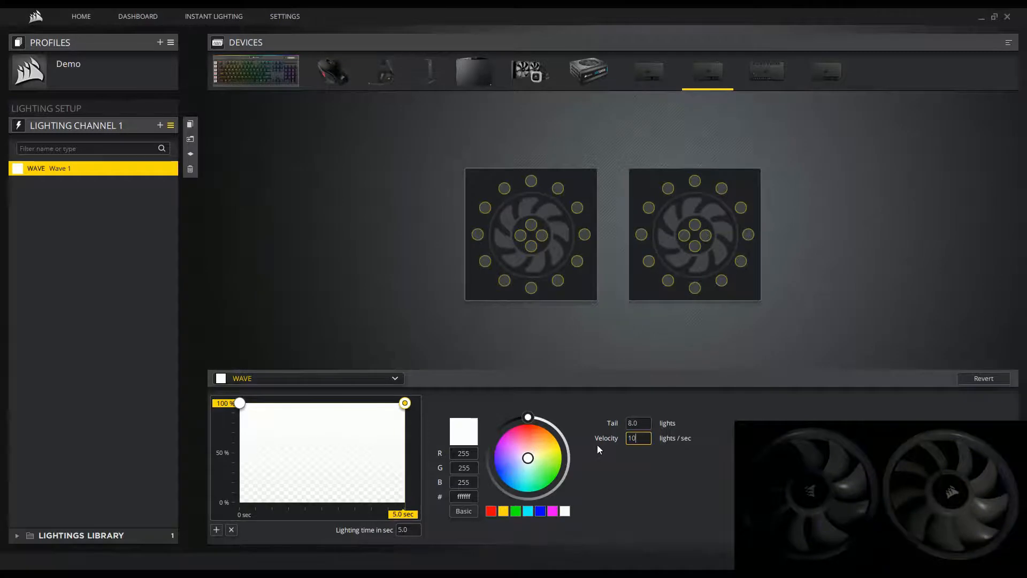
# Step: Color the wave's end point blue (0000ff), move it to 2.0 sec, and insert a red (ff0000) point at 5.0 sec
pyautogui.click(541, 512)
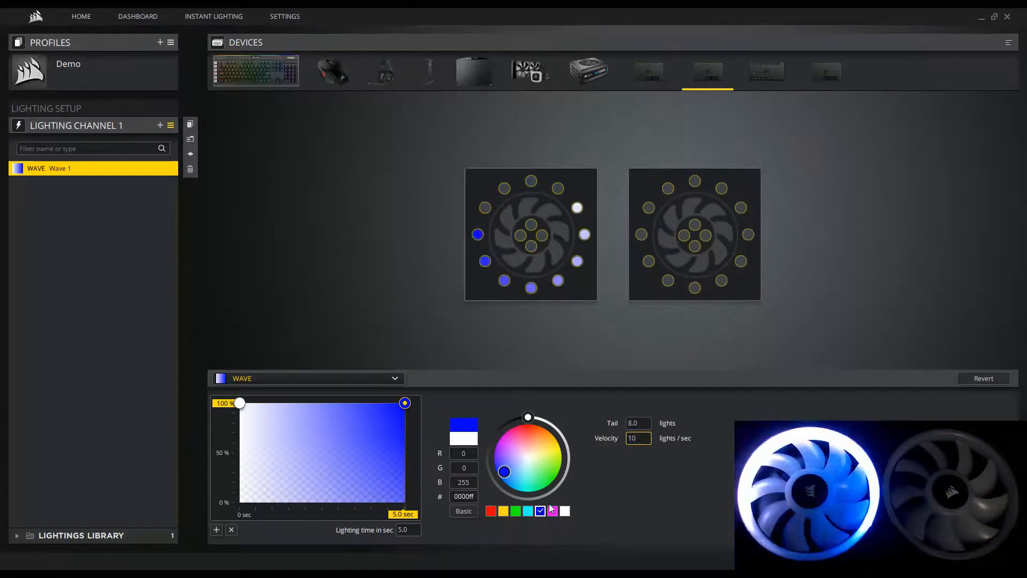
pyautogui.moveTo(405, 403); pyautogui.dragTo(305, 398)
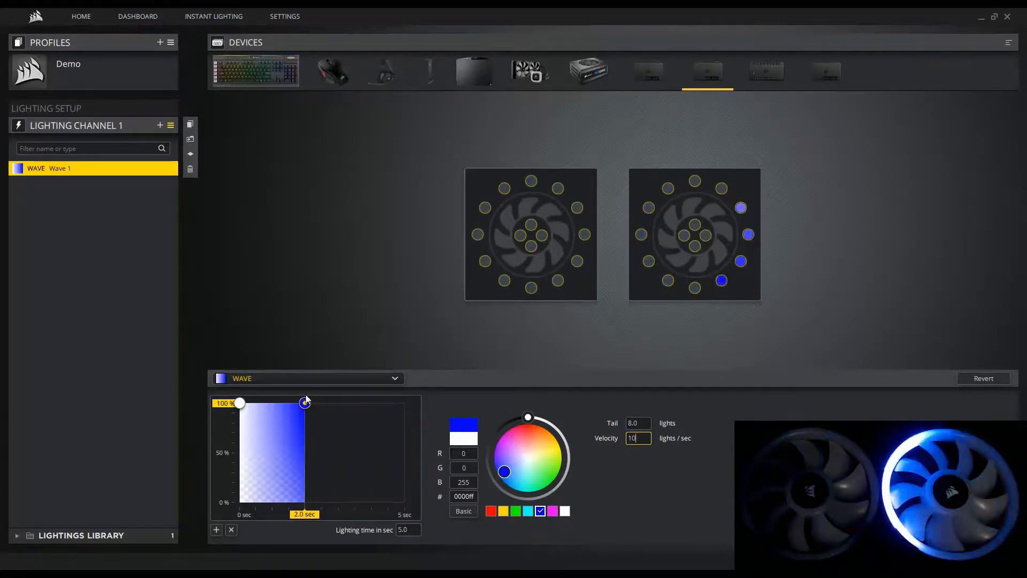
pyautogui.click(219, 528)
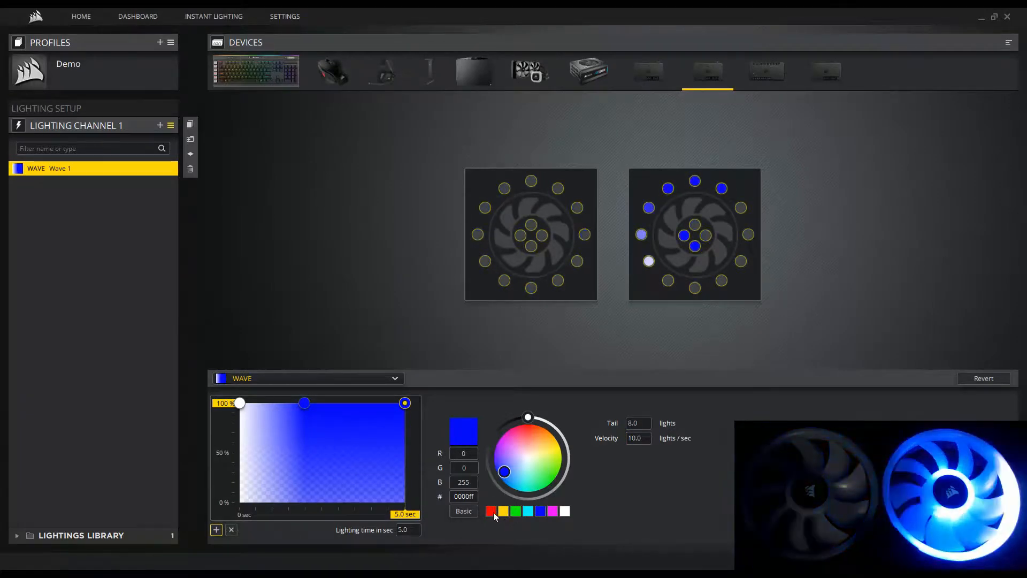
pyautogui.click(491, 511)
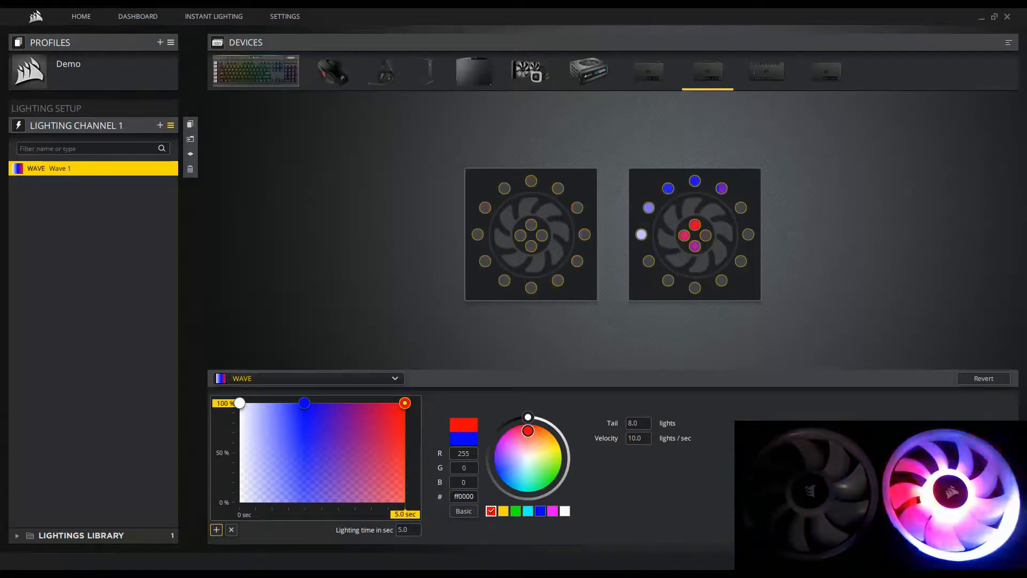
# Step: Change the layer to the custom Ripple effect and insert its two lighting objects, at 0 and 1 sec
pyautogui.click(377, 380)
pyautogui.click(308, 237)
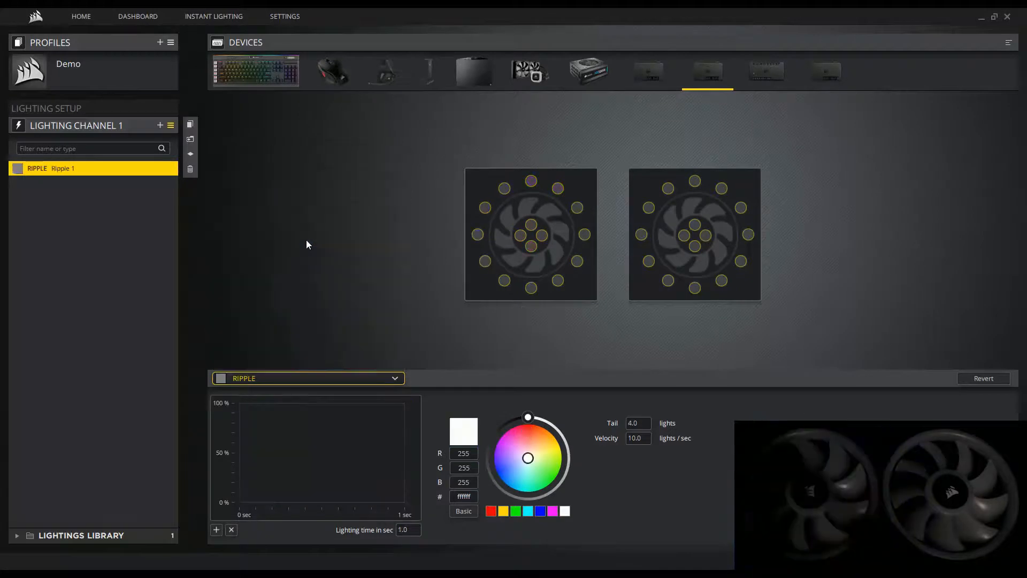
pyautogui.click(217, 531)
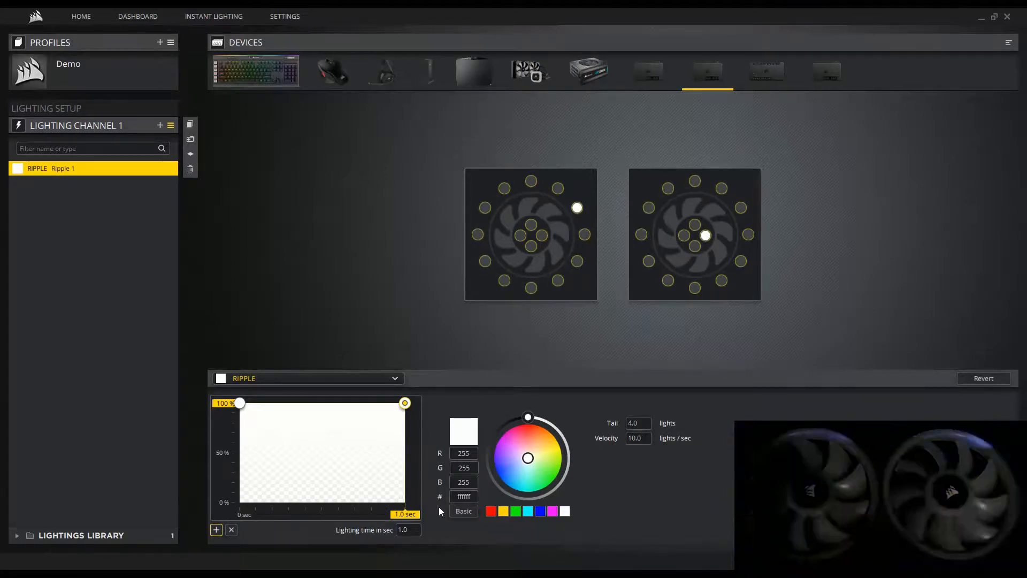
# Step: Set the Ripple effect's lighting time to 5 seconds, its tail to 8 lights and its velocity to 15 lights/sec
pyautogui.click(409, 530)
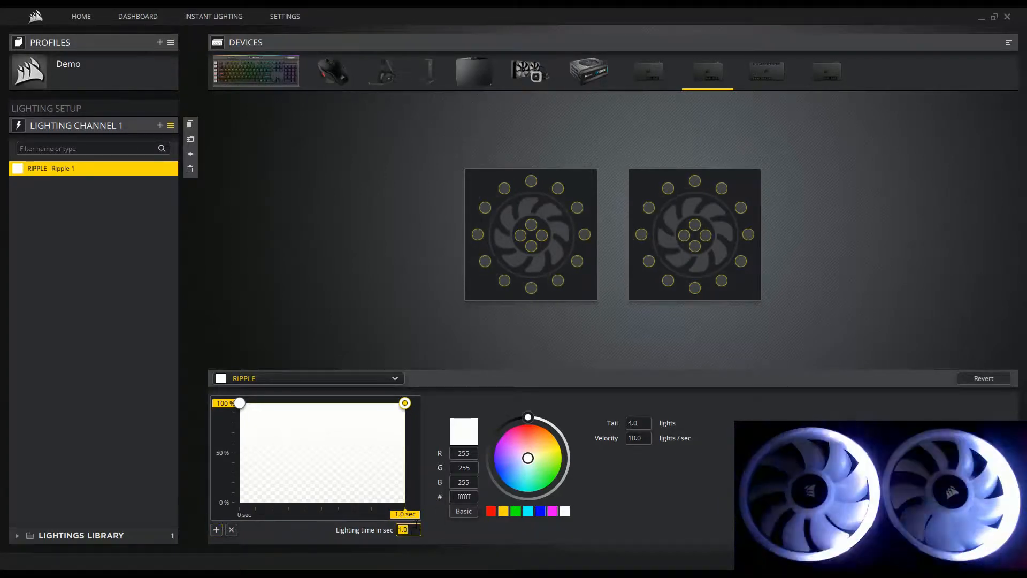
pyautogui.write('5')
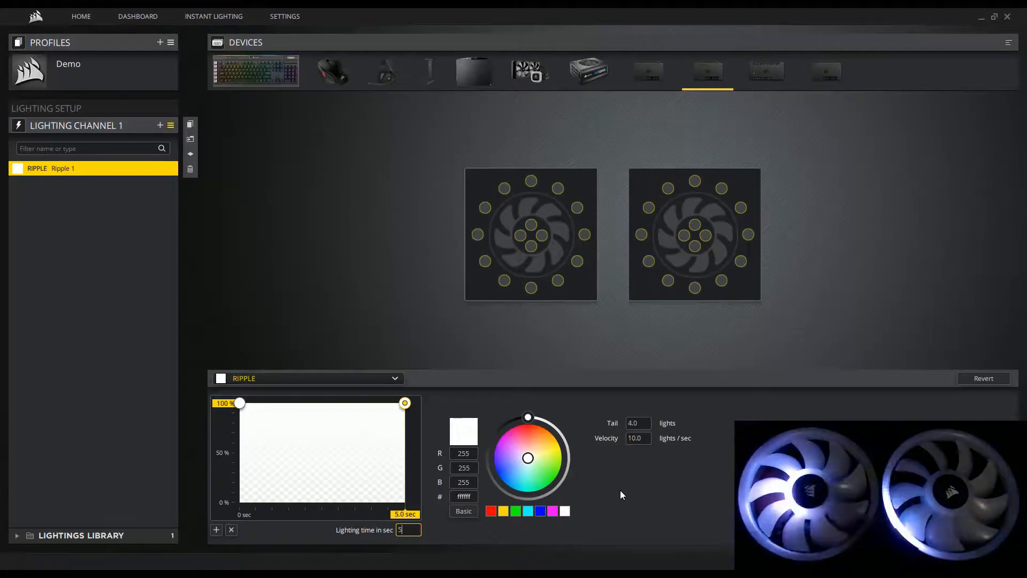
pyautogui.press('Tab')
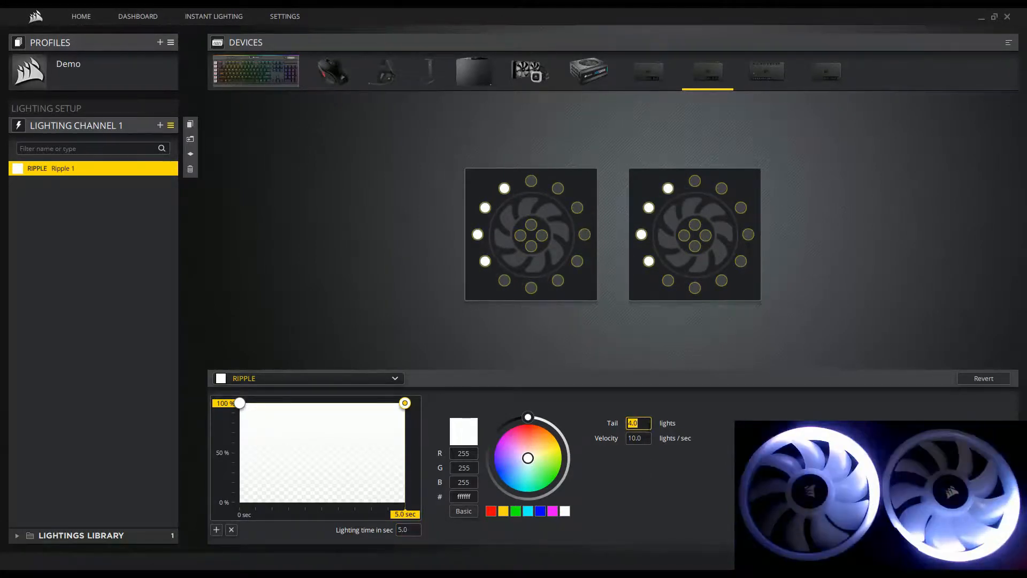
pyautogui.write('8')
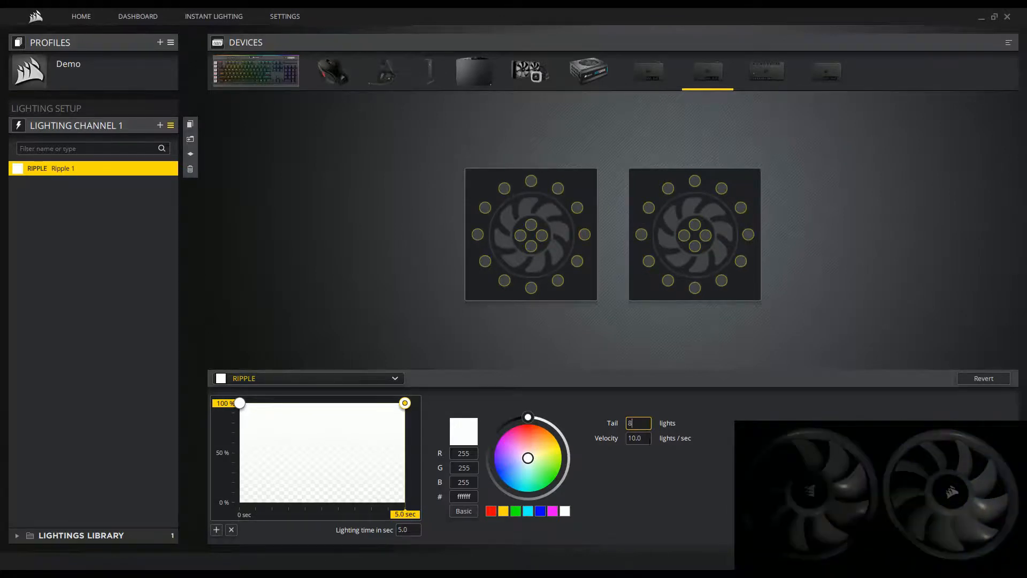
pyautogui.press('Tab')
pyautogui.write('15')
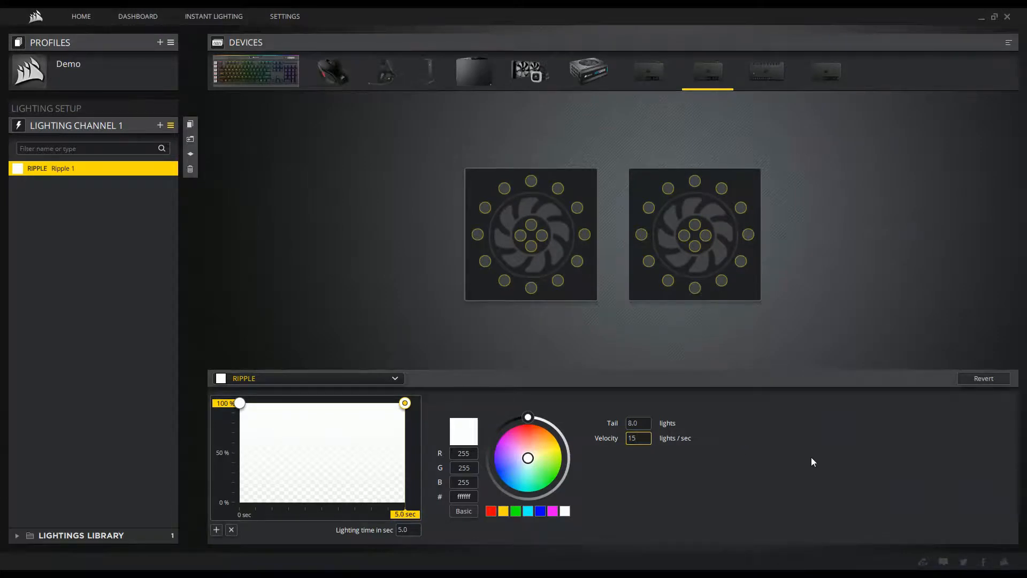
# Step: Color the ripple's end point blue (0000ff) and insert a red point at 2.5 sec
pyautogui.click(543, 512)
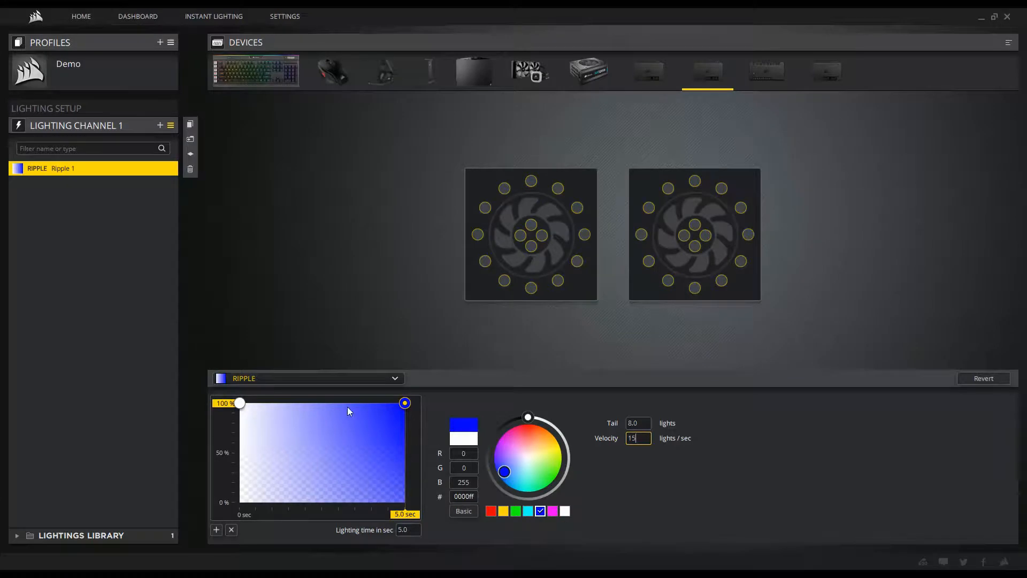
pyautogui.click(213, 531)
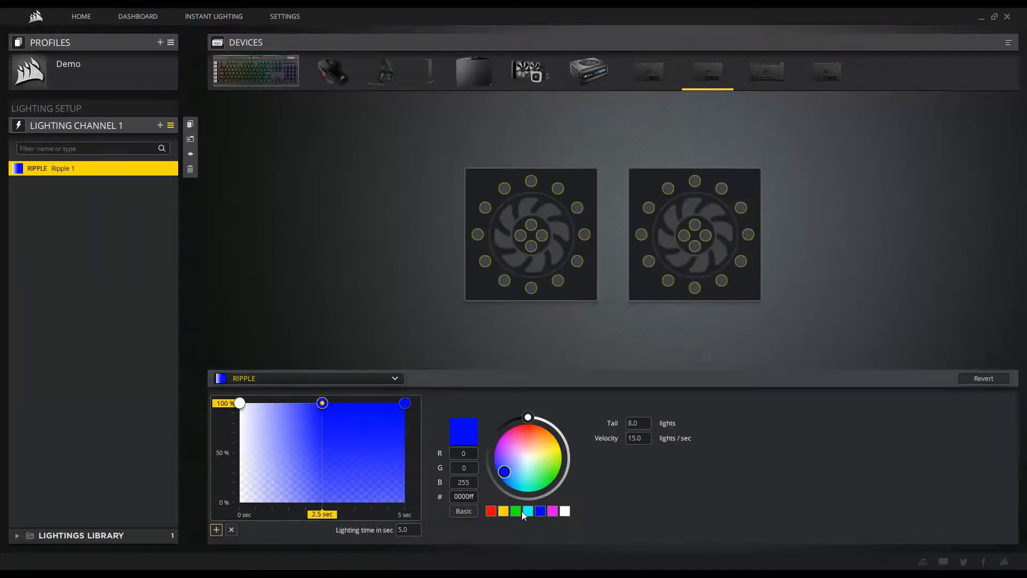
pyautogui.click(491, 512)
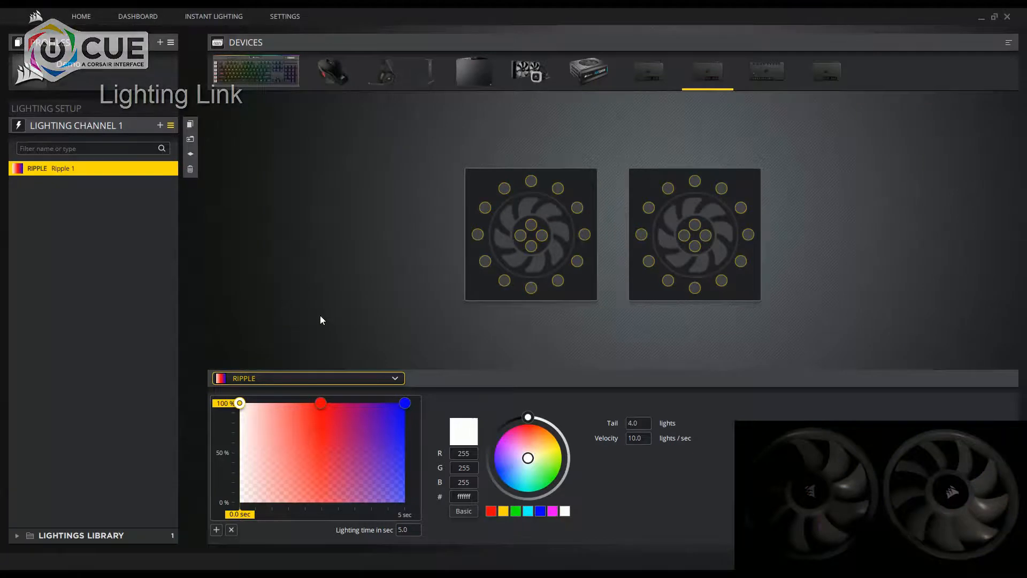
# Step: Change the layer to the Lighting Link Spiral Rainbow effect and check it on the other lighting controllers, returning to the two-fan controller
pyautogui.click(394, 379)
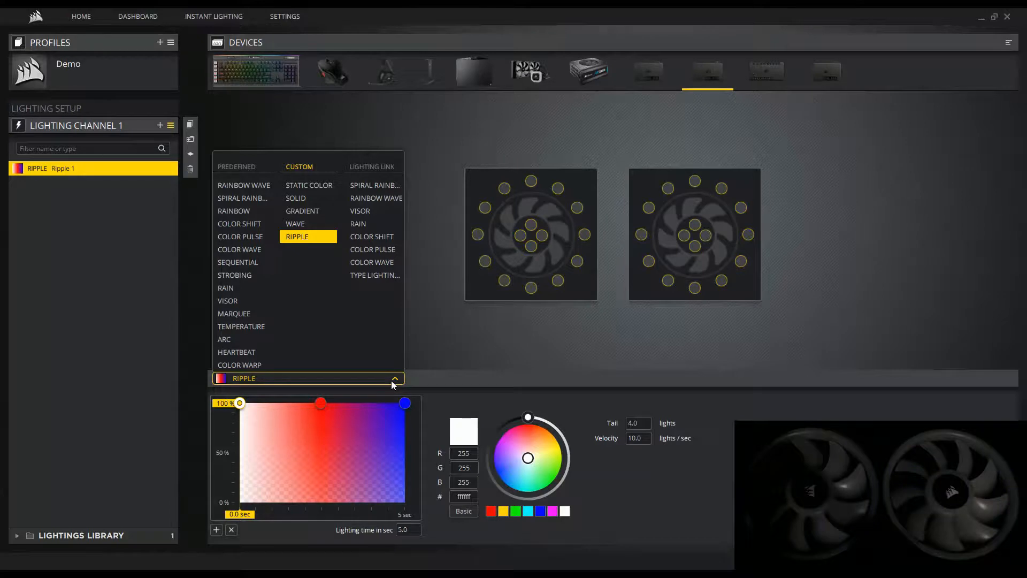
pyautogui.click(379, 189)
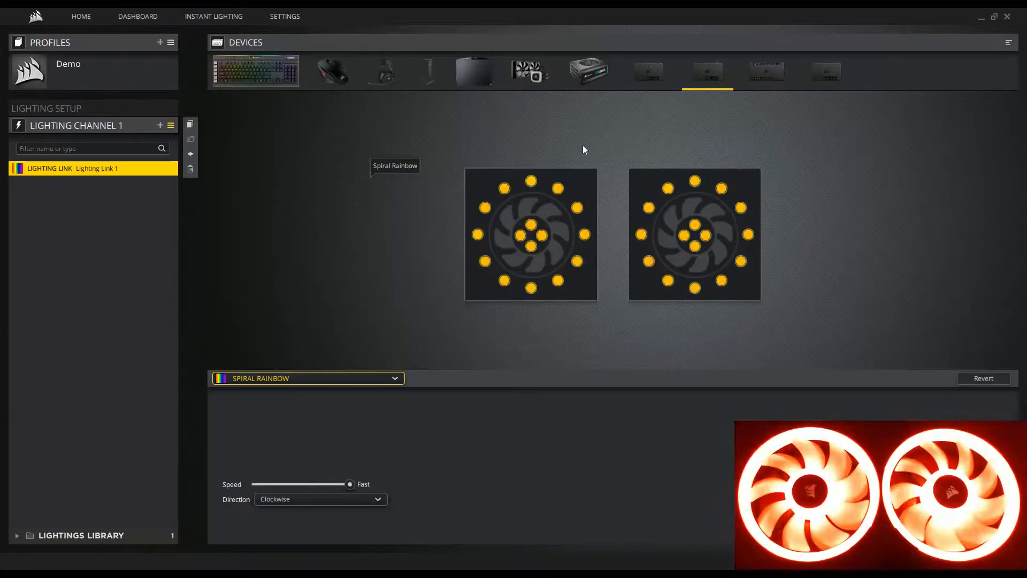
pyautogui.click(659, 77)
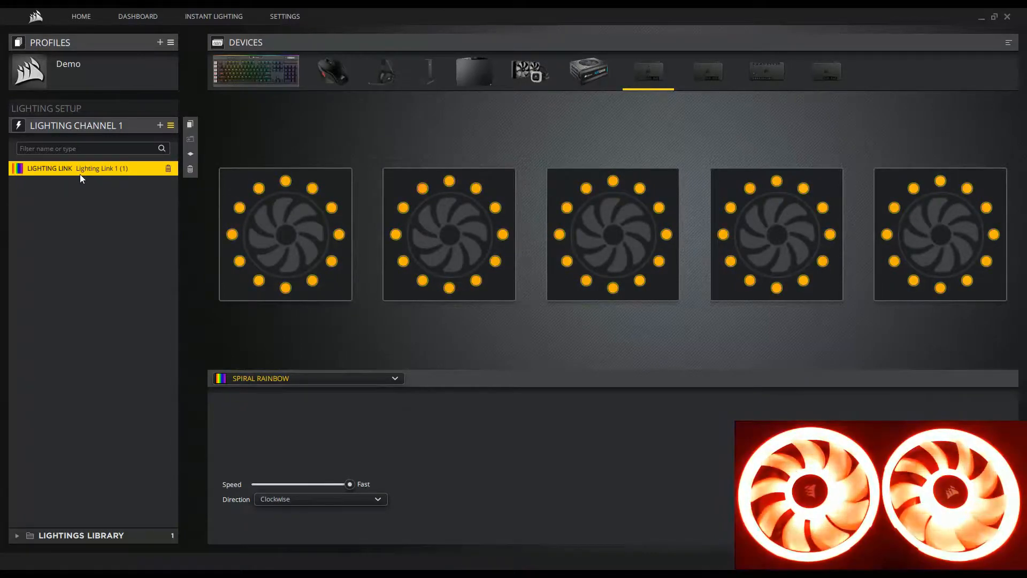
pyautogui.click(714, 79)
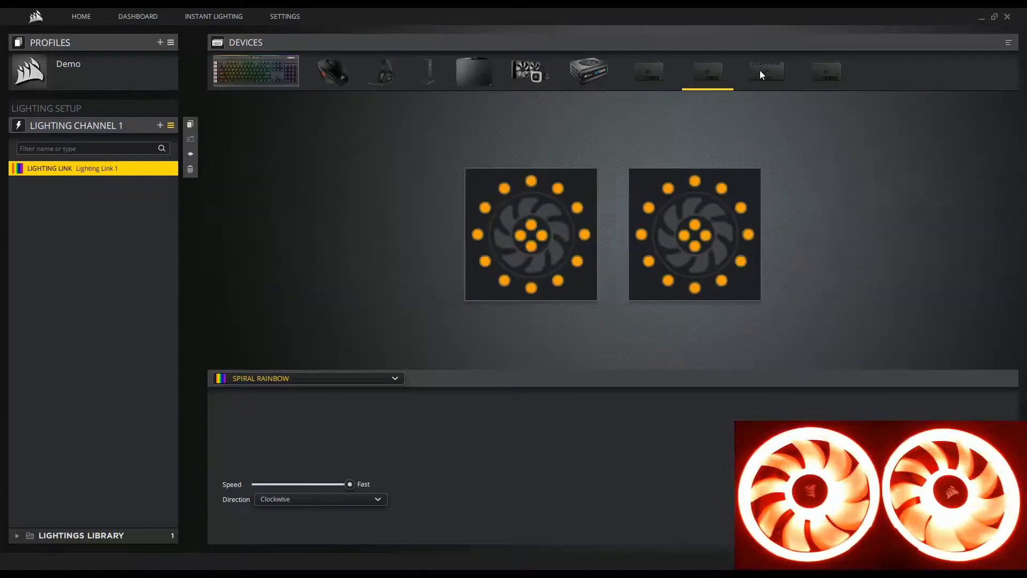
pyautogui.click(761, 70)
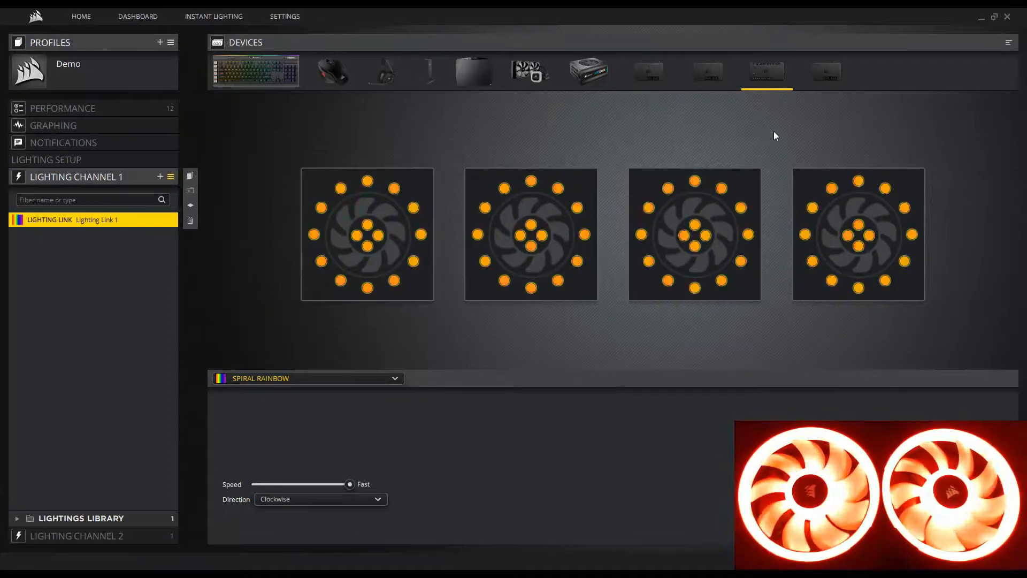
pyautogui.click(826, 74)
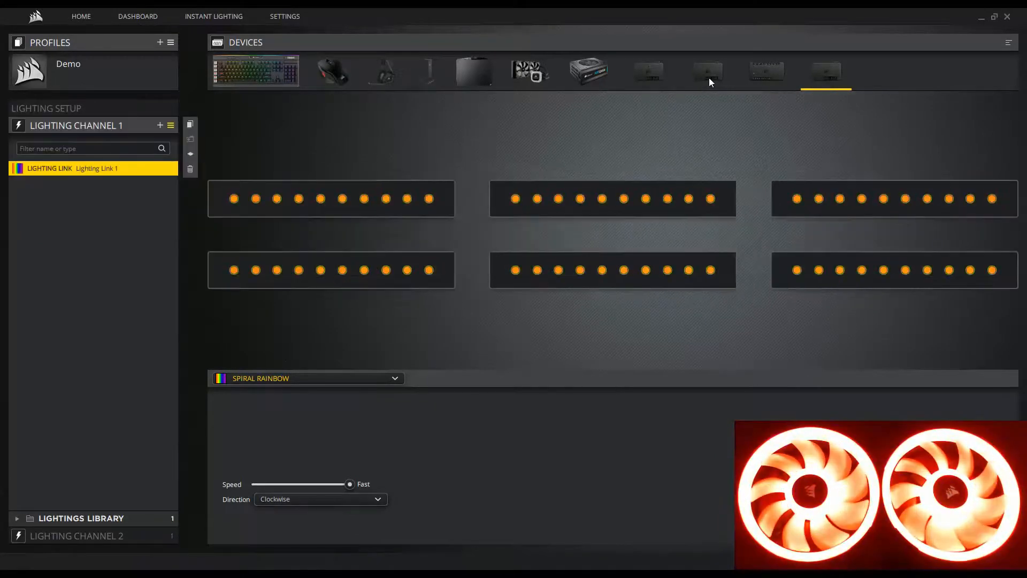
pyautogui.click(709, 78)
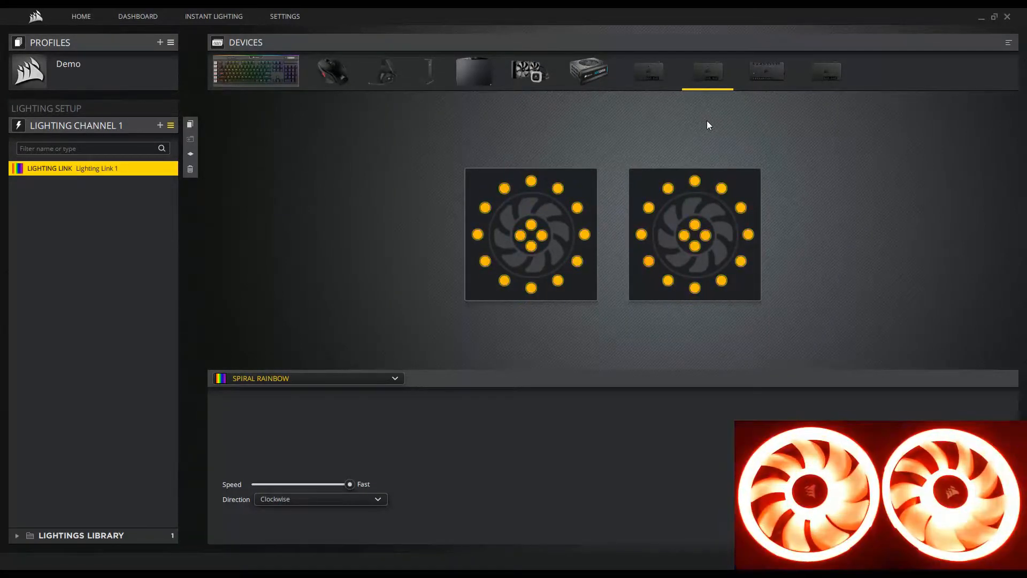
# Step: Preview the Lighting Link Rainbow Wave effect on the two fans, followed by the Lighting Link Visor effect
pyautogui.click(395, 378)
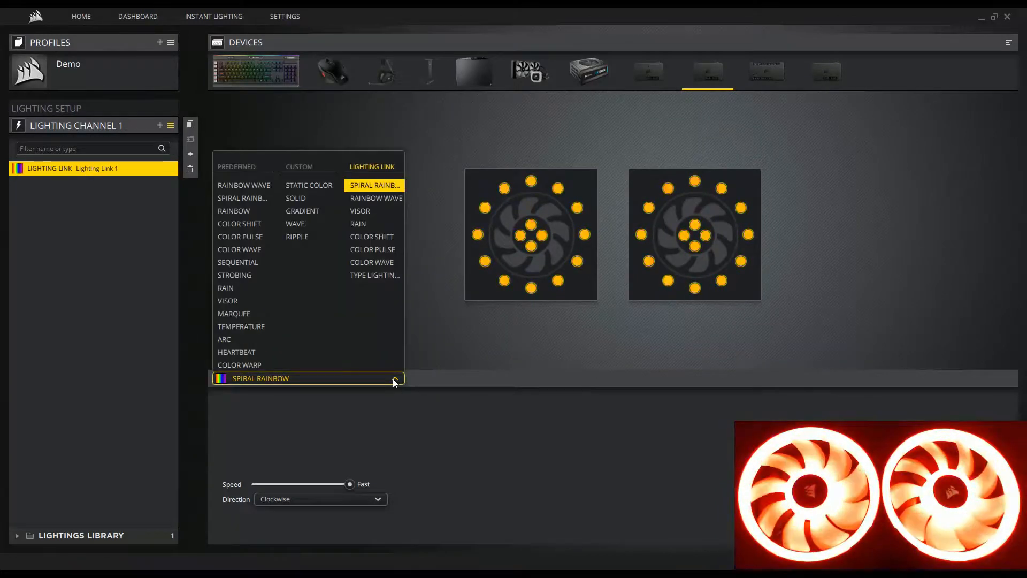
pyautogui.click(363, 199)
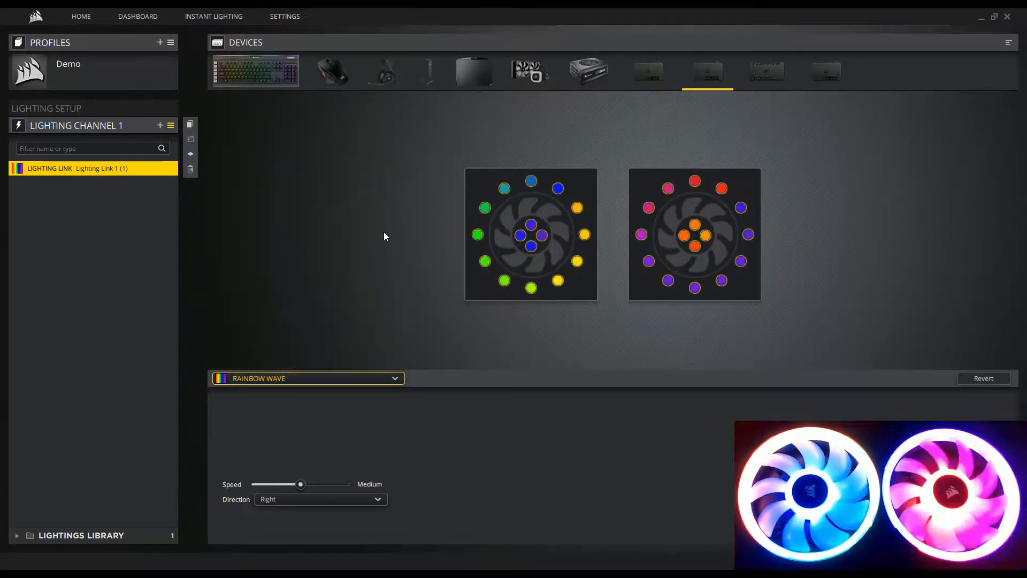
pyautogui.click(398, 381)
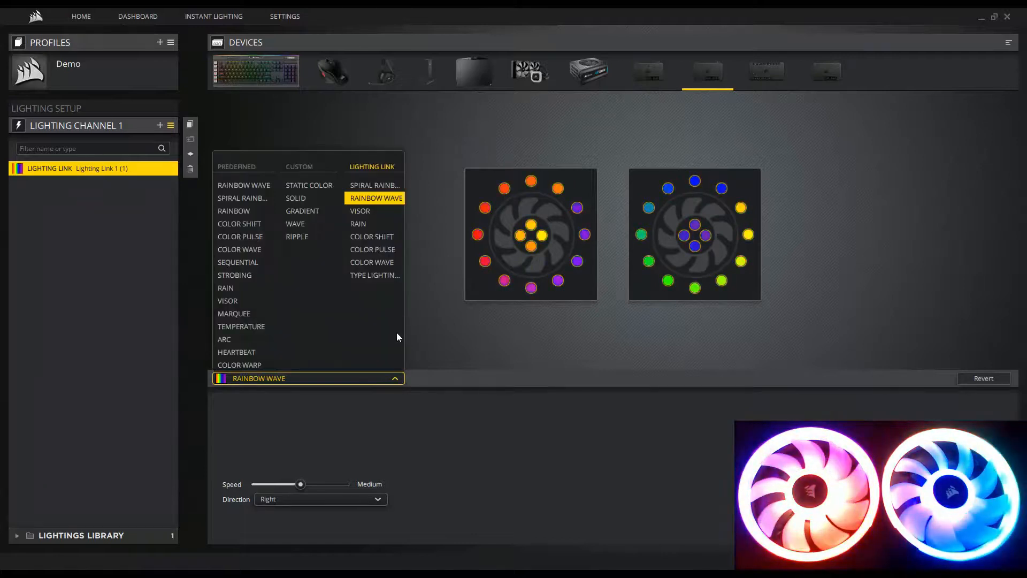
pyautogui.click(367, 213)
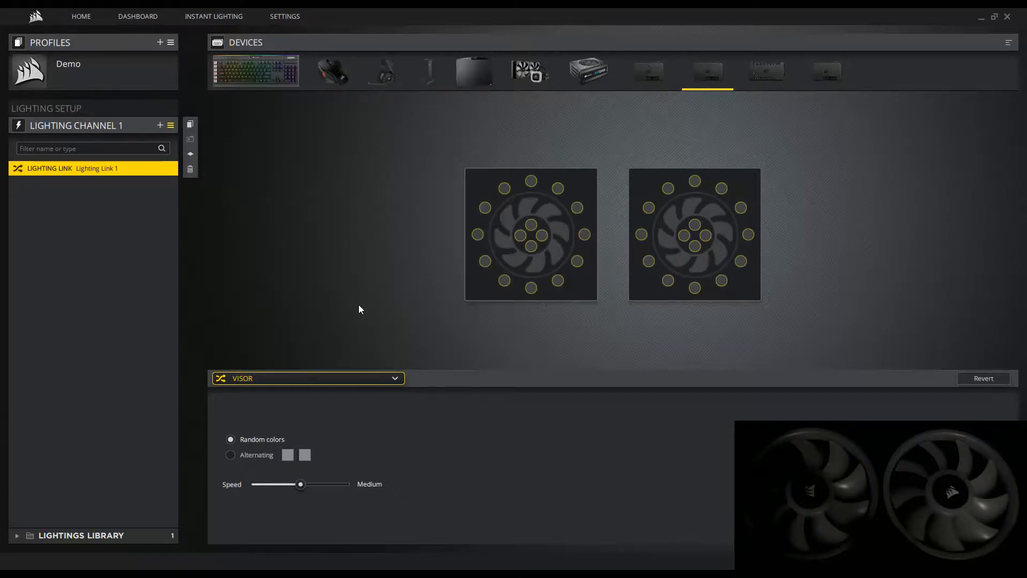
# Step: Switch the Lighting Link layer to the Rain effect, followed by the Color Shift effect
pyautogui.click(394, 378)
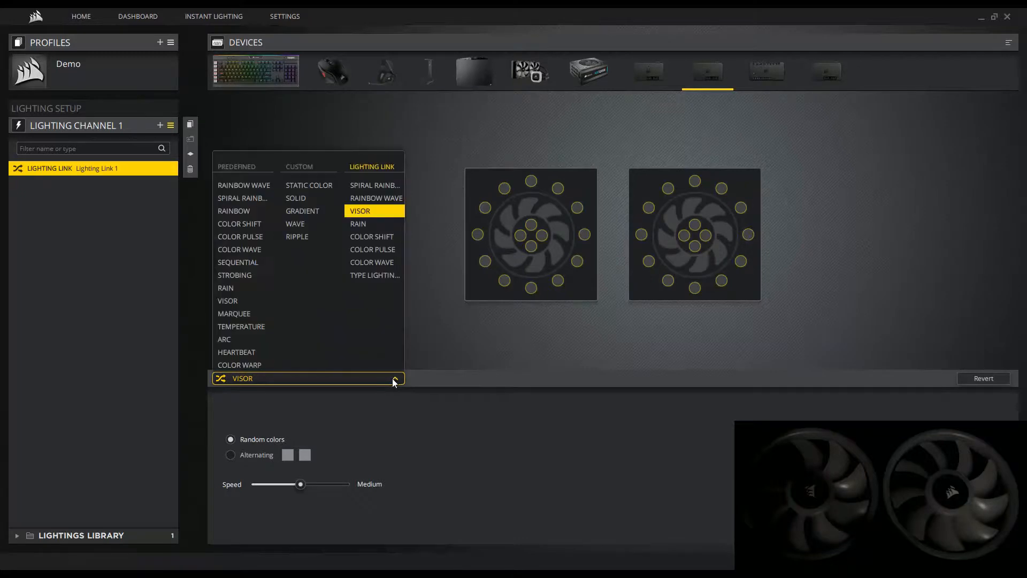
pyautogui.click(370, 224)
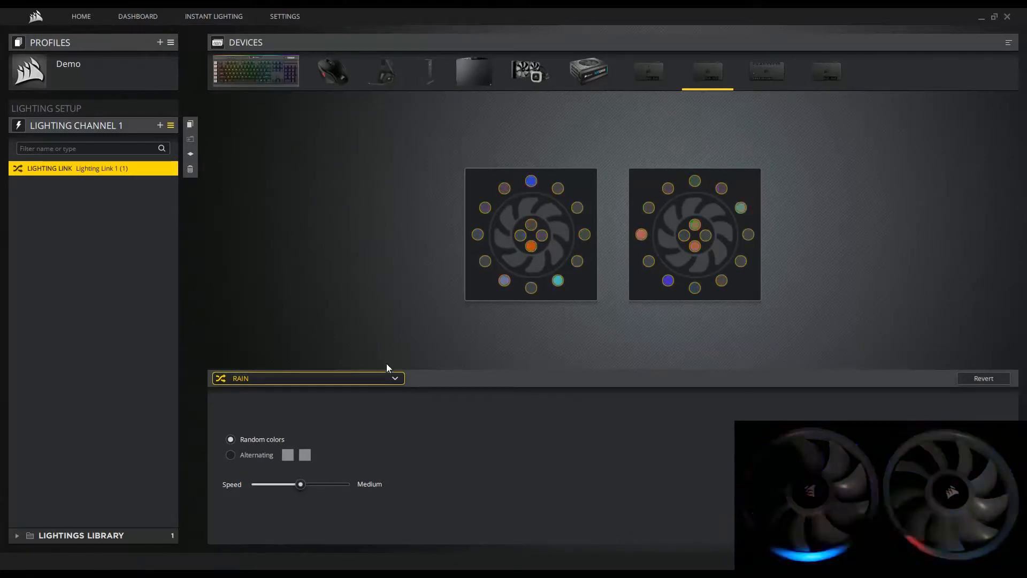
pyautogui.click(386, 381)
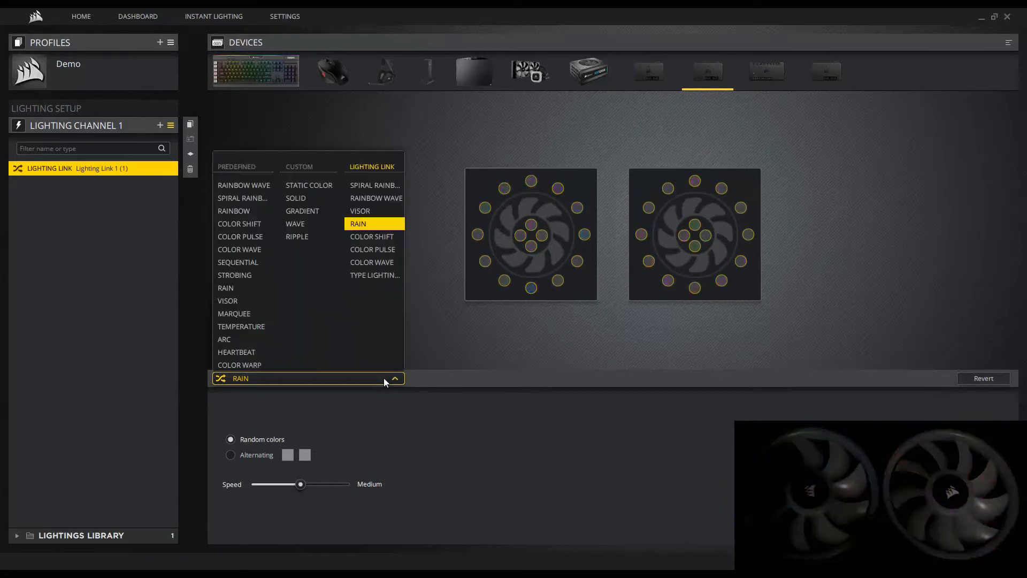
pyautogui.click(382, 239)
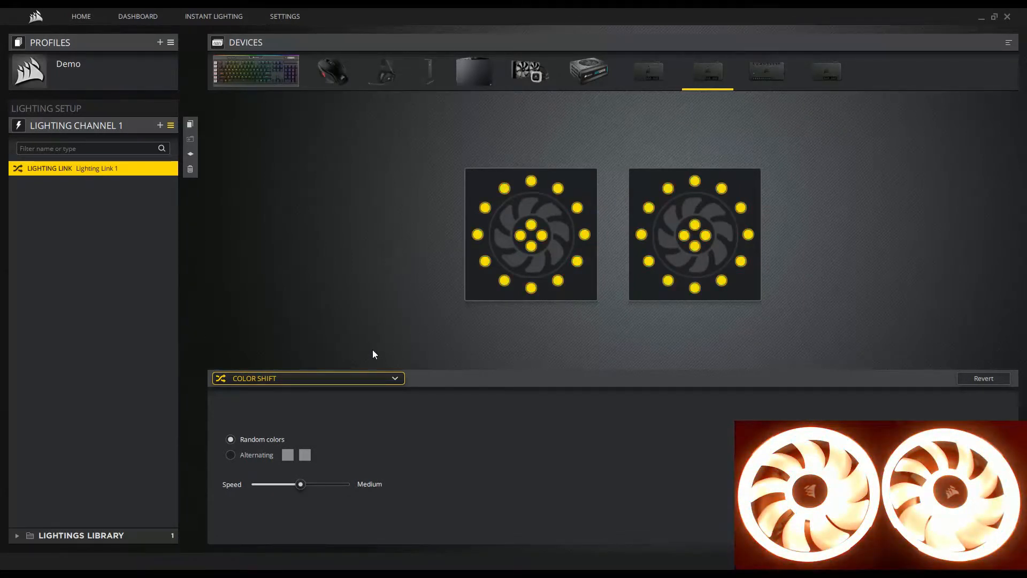
# Step: Apply the Lighting Link Color Pulse effect, followed by the Lighting Link Color Wave effect
pyautogui.click(379, 375)
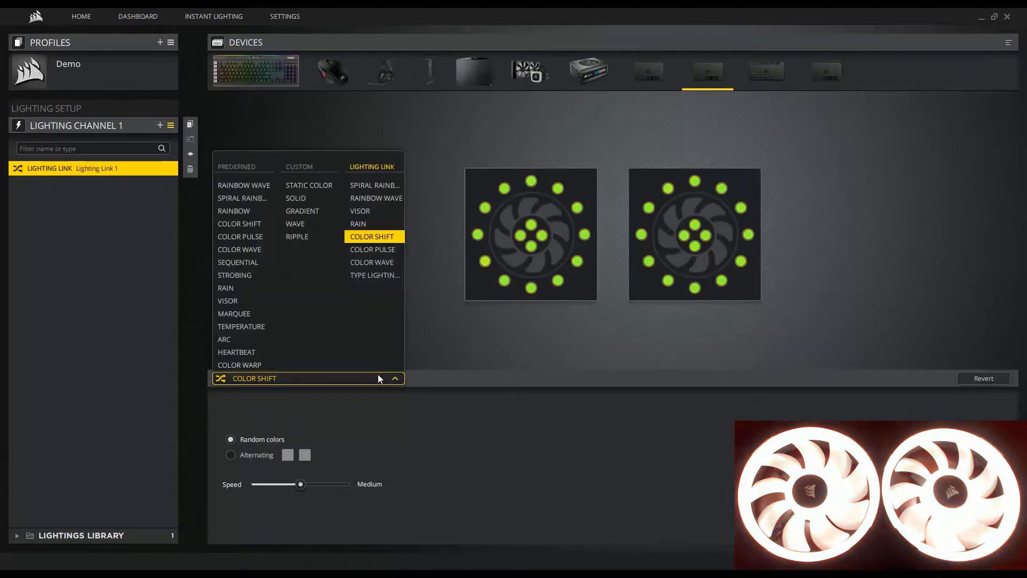
pyautogui.click(385, 257)
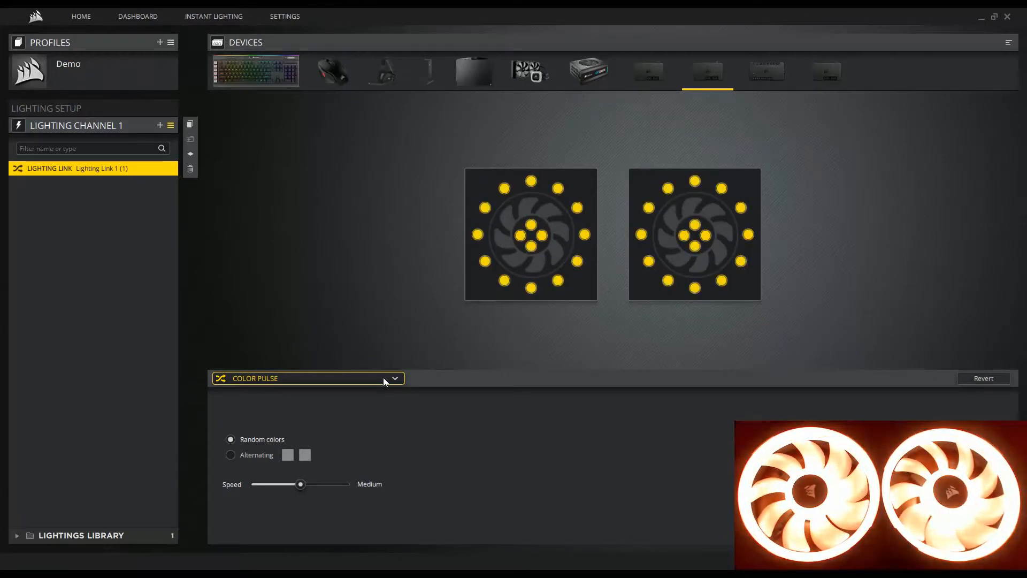
pyautogui.click(383, 377)
pyautogui.click(385, 263)
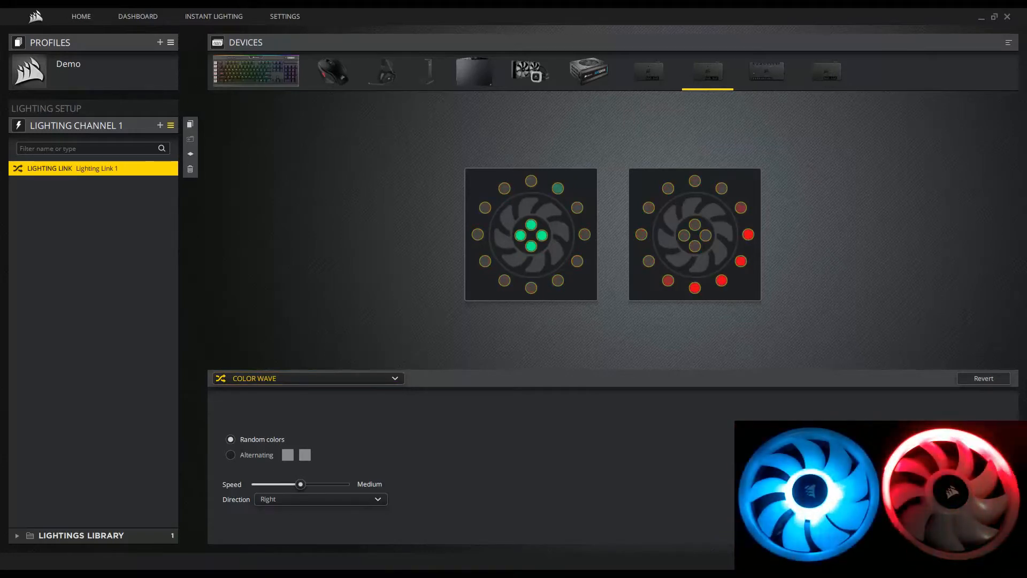
# Step: Change the Lighting Link layer to the Type Lighting (Ripple) effect
pyautogui.click(382, 380)
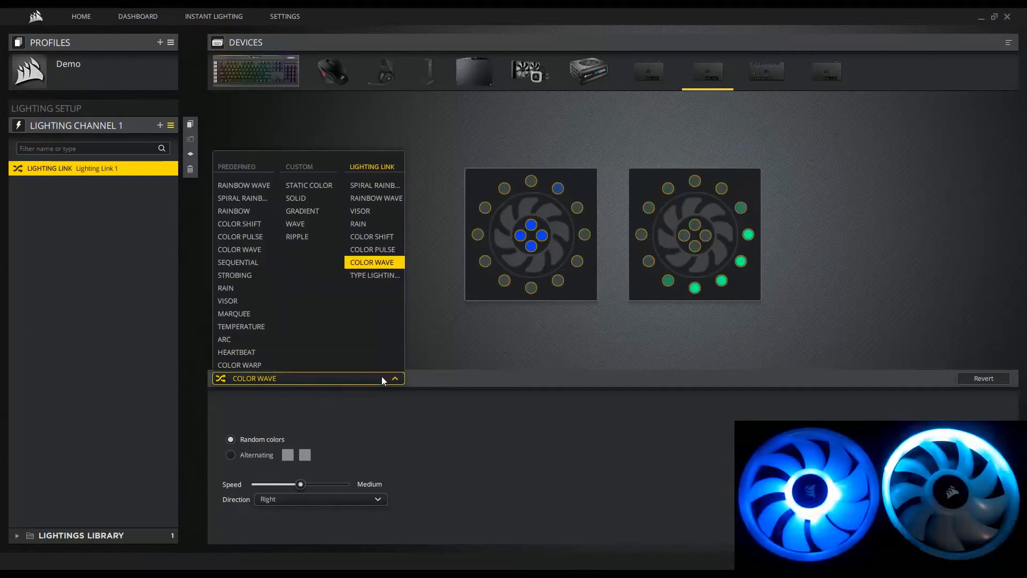
pyautogui.click(373, 277)
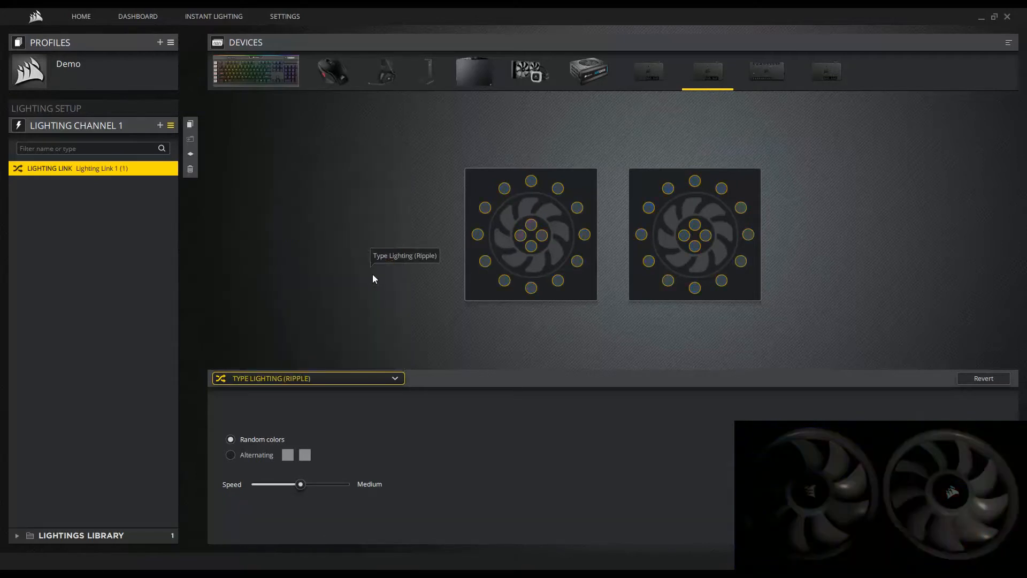